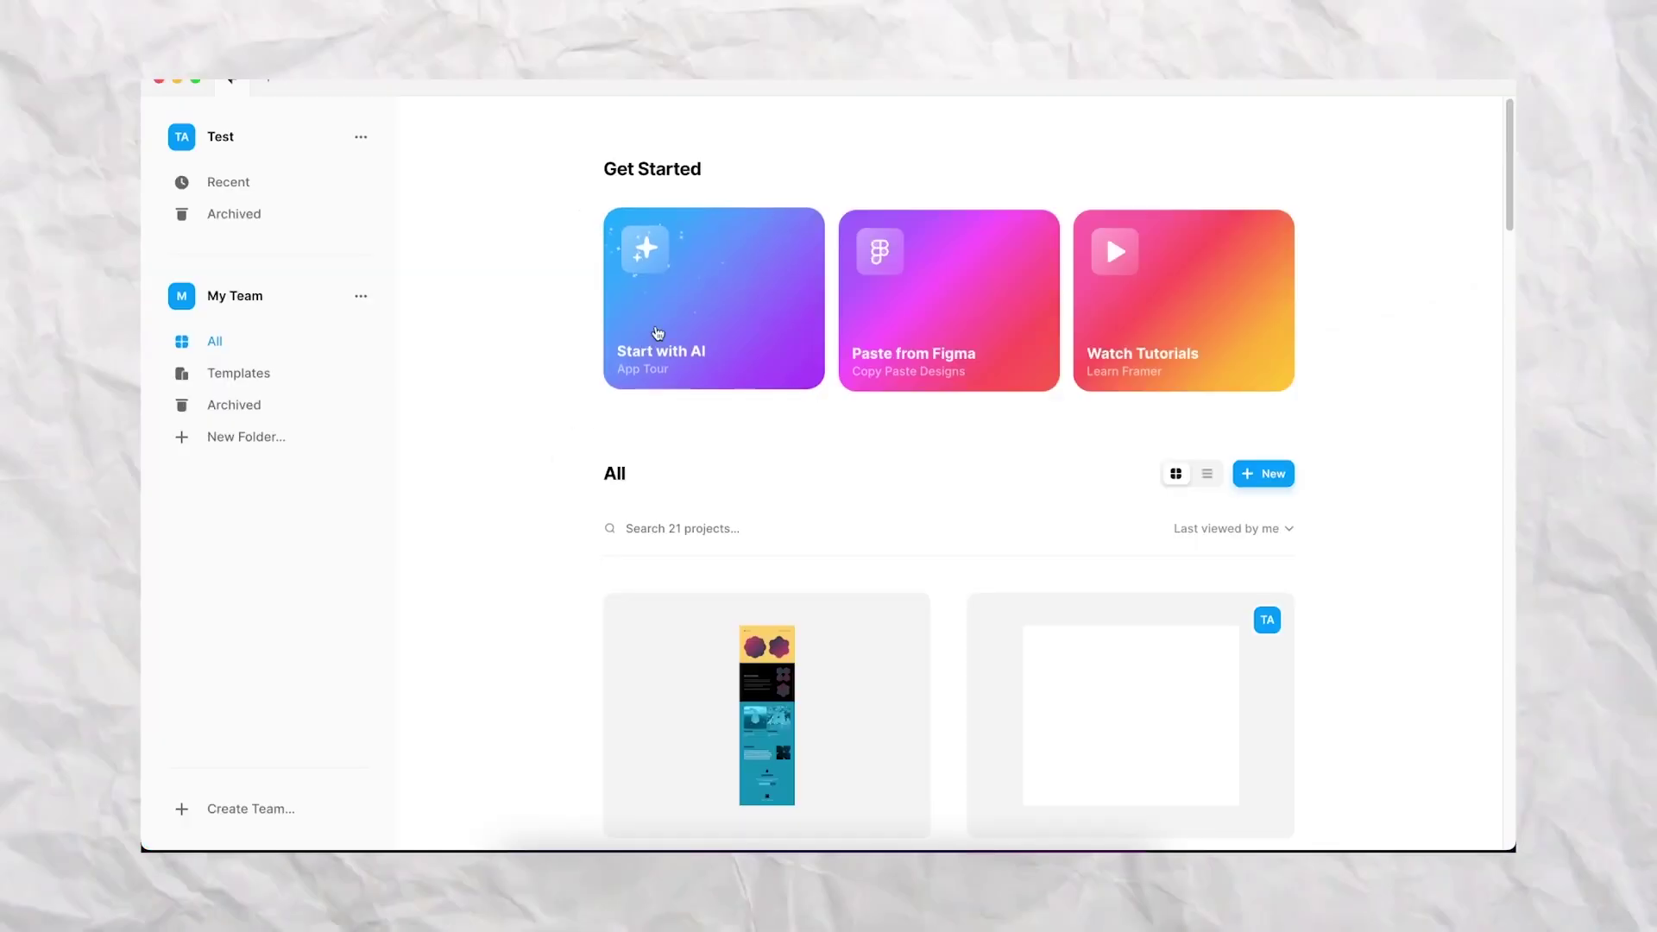
- Start a new Untitled AI project, dismiss the App Tour, and bring up the empty AI prompt box
{"action": "left_click", "coordinate": [658, 334]}
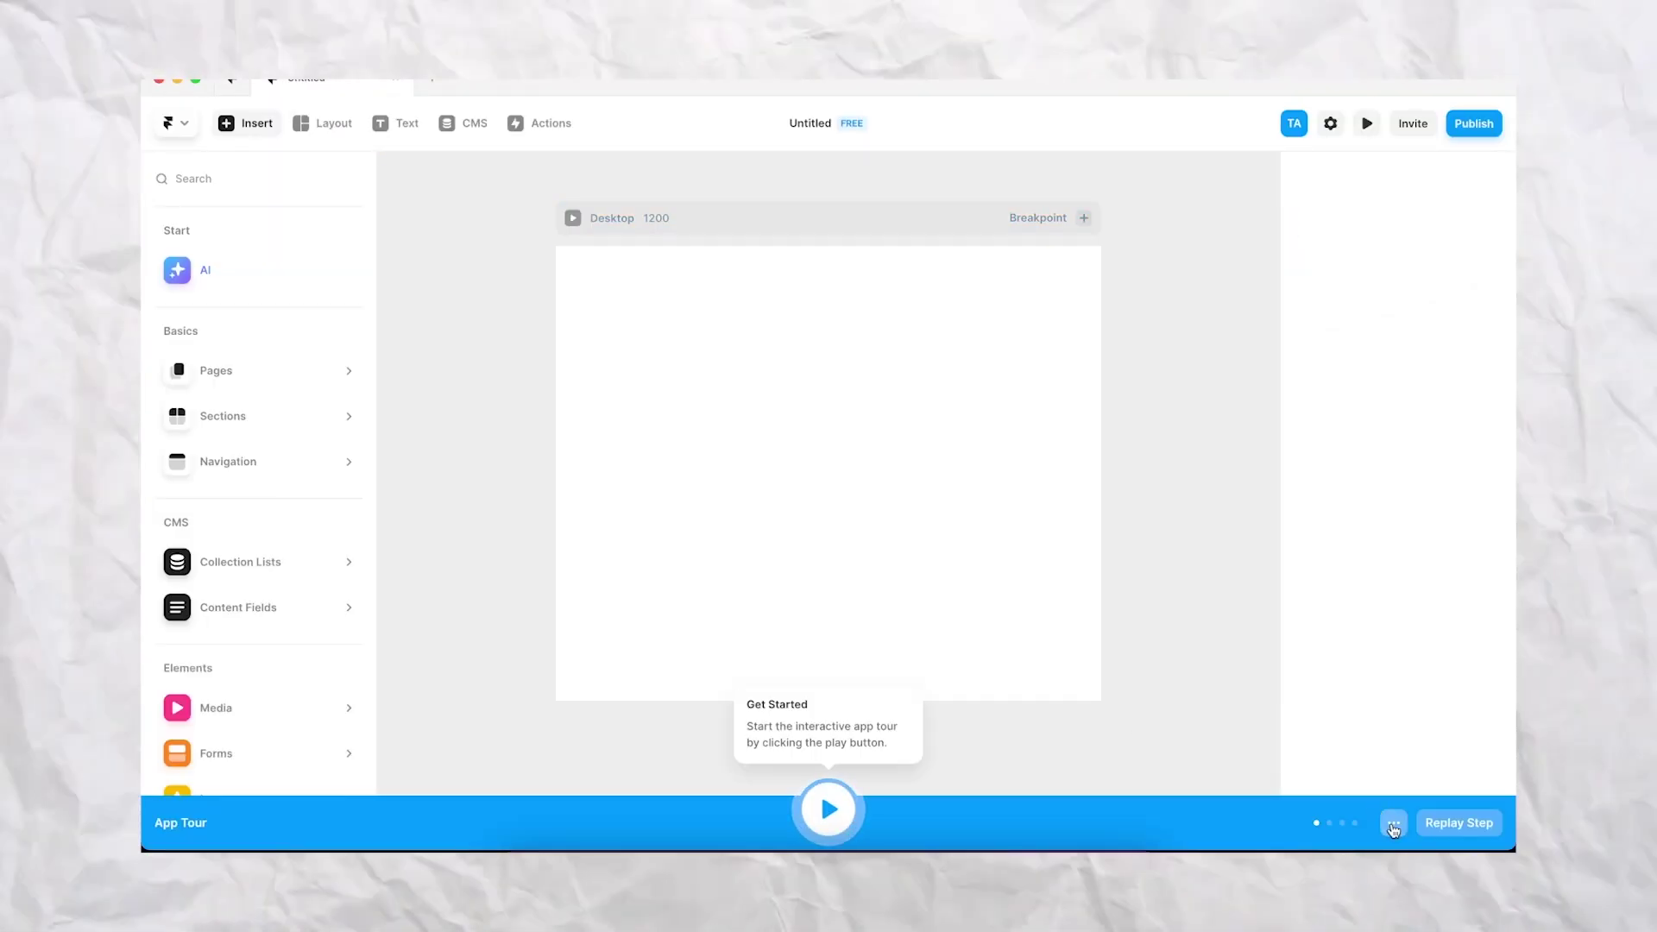
{"action": "left_click", "coordinate": [1393, 831]}
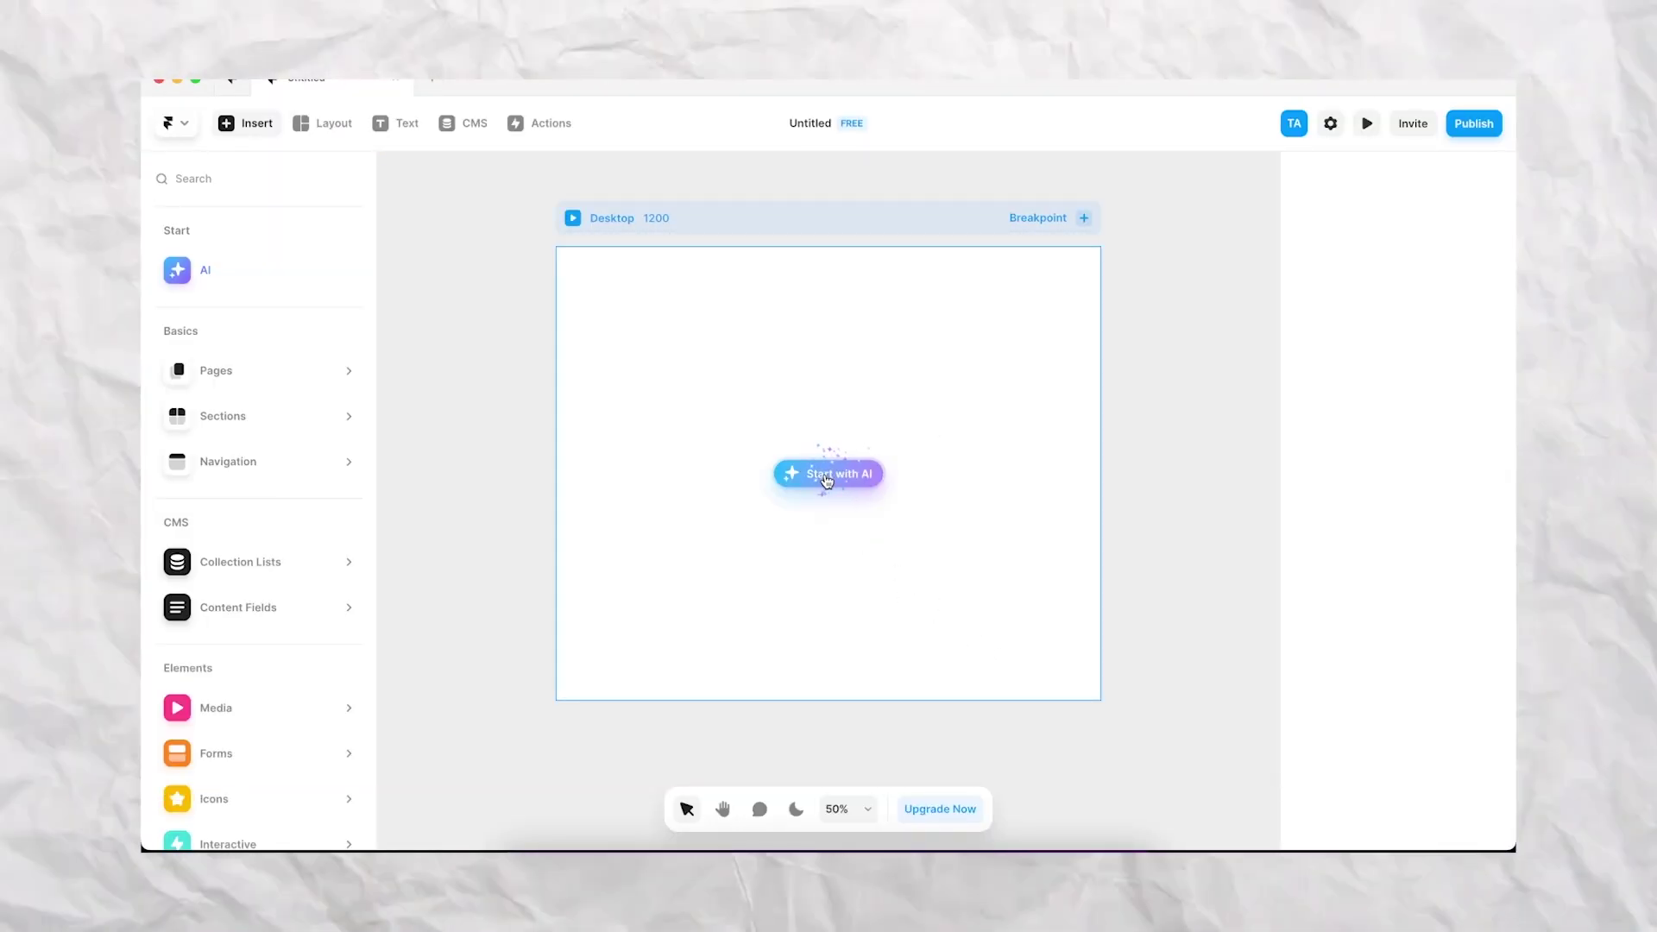
{"action": "left_click", "coordinate": [826, 477]}
{"action": "key", "text": "super+v"}
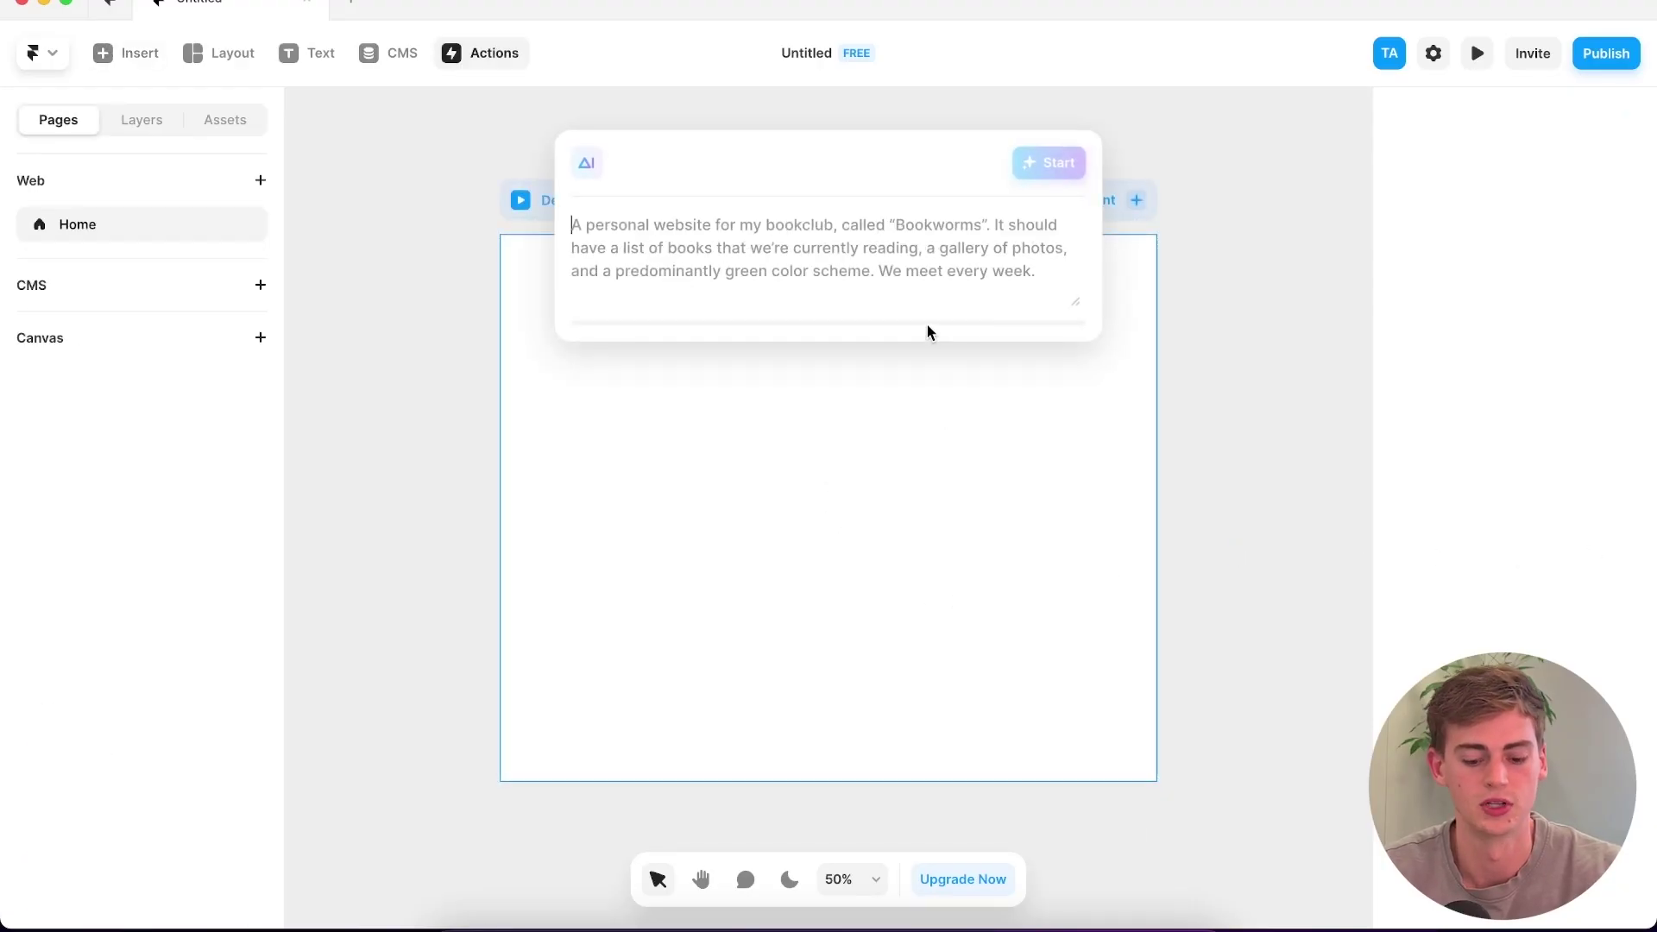
- Paste the Brand Boosters marketing-agency prompt and start generating the site
{"action": "type", "text": "Create a website called \"Brand Boosters\" a Marketing agency that has an about us page, contact page and services page. The services are: \"Ad managing\",  \"Content production\" and \"Social media management\". The main focus of the website should be to get visitors to book a call."}
{"action": "scroll", "coordinate": [941, 281], "scroll_direction": "up", "scroll_amount": 1}
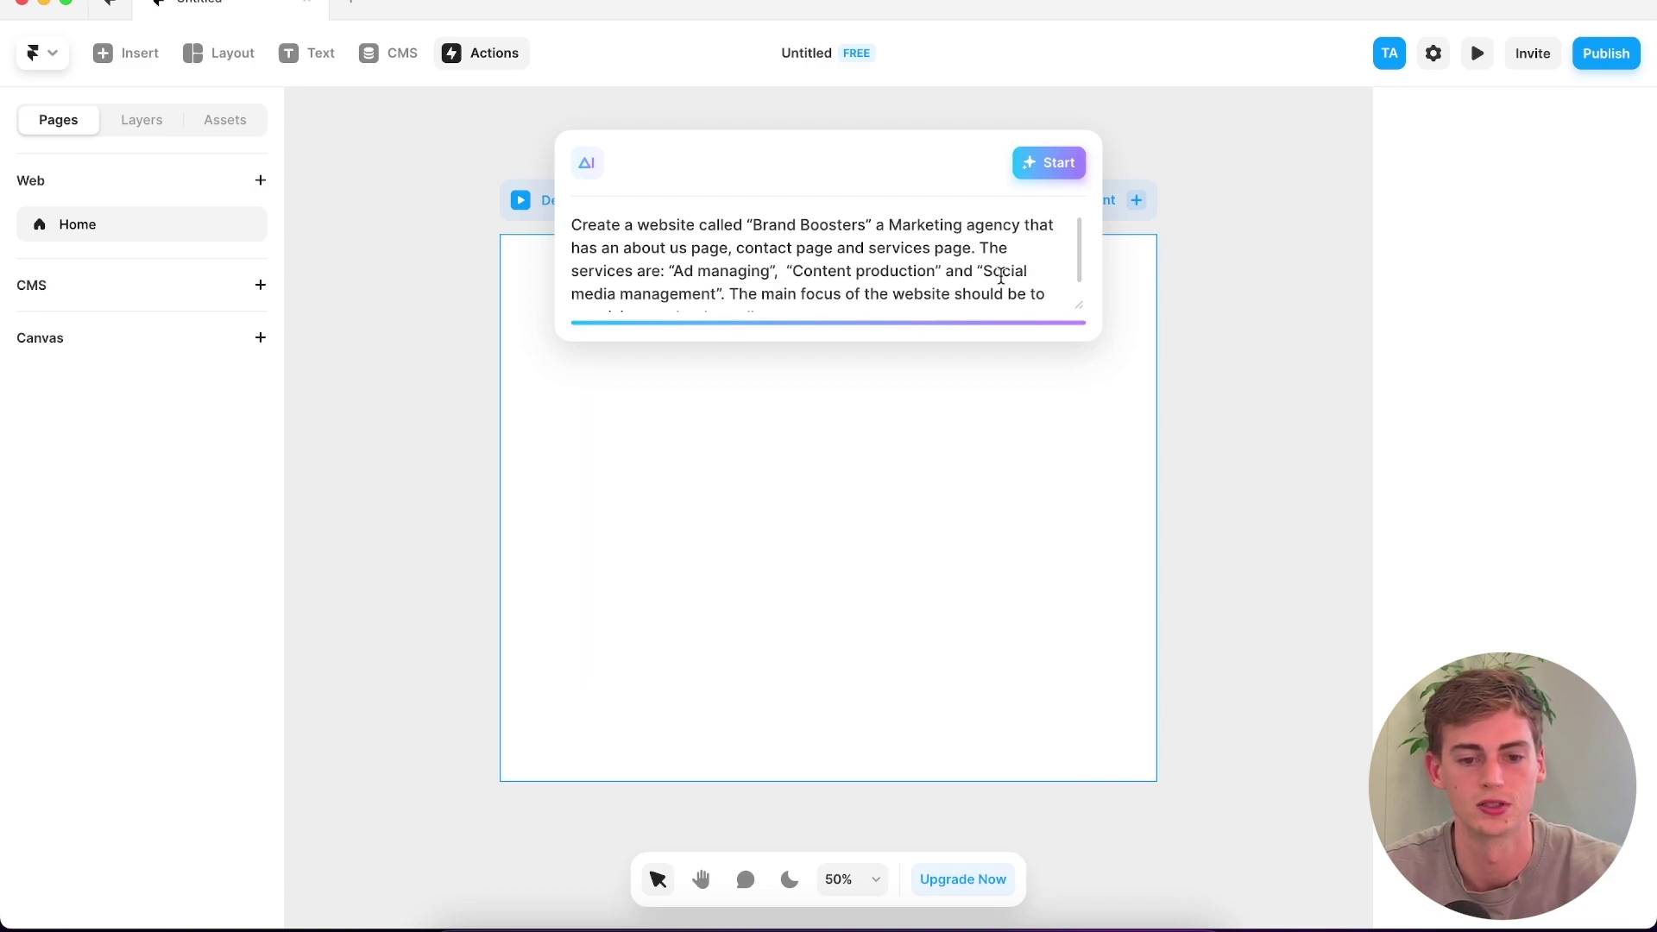
{"action": "scroll", "coordinate": [745, 285], "scroll_direction": "down", "scroll_amount": 1}
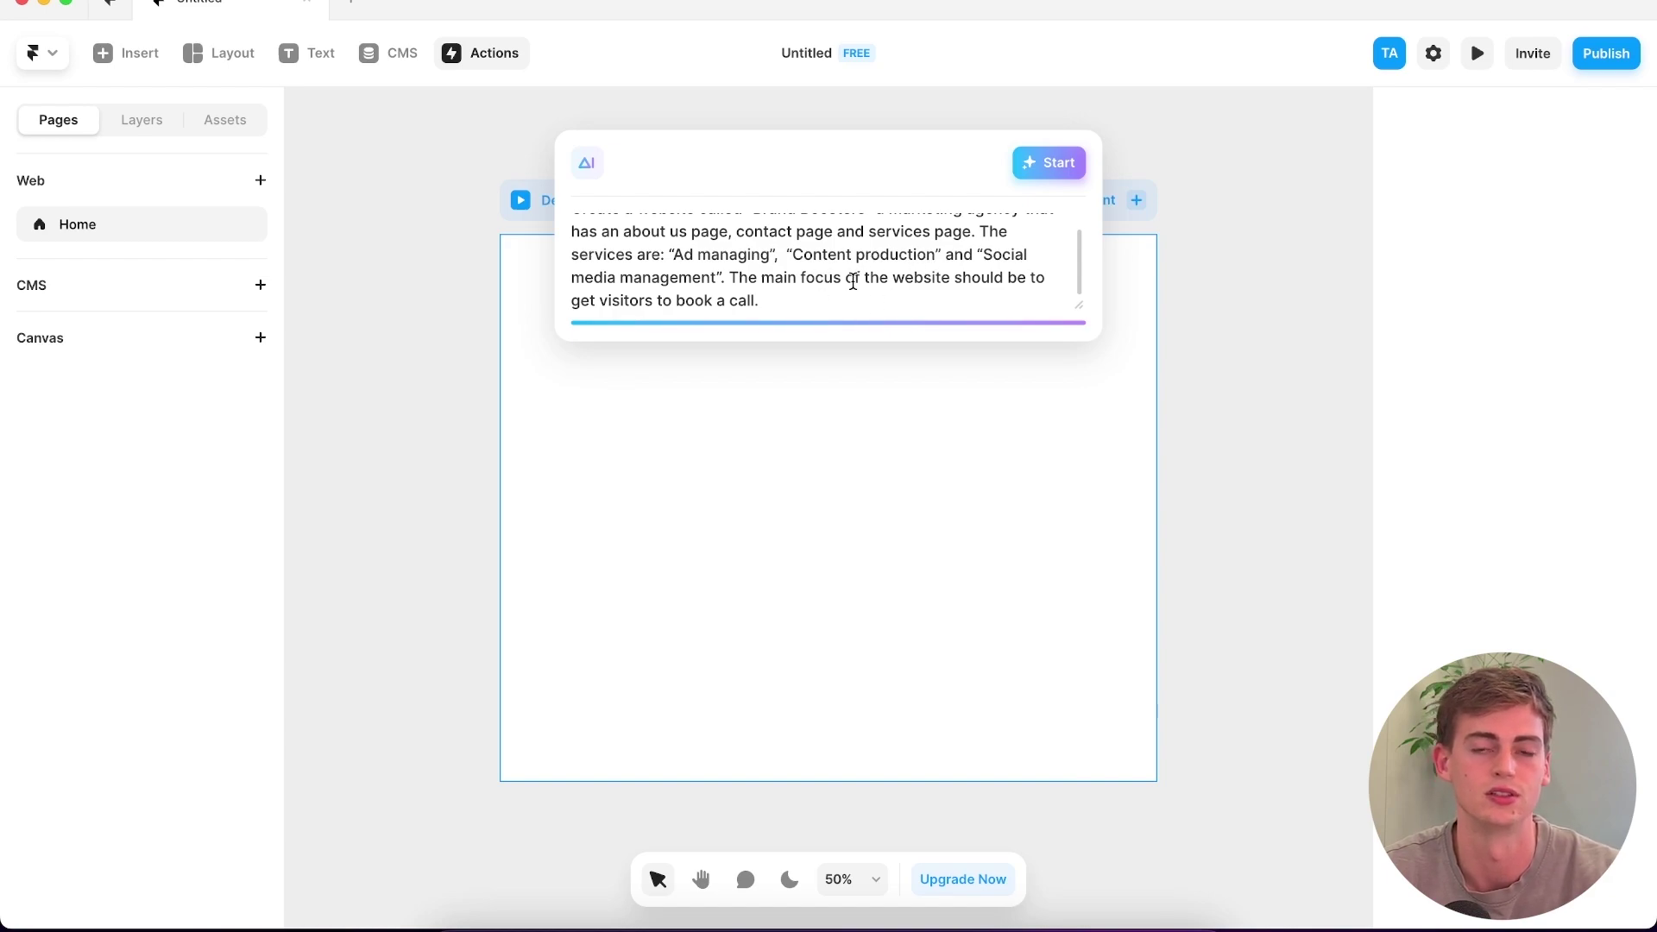
{"action": "left_click", "coordinate": [1056, 170]}
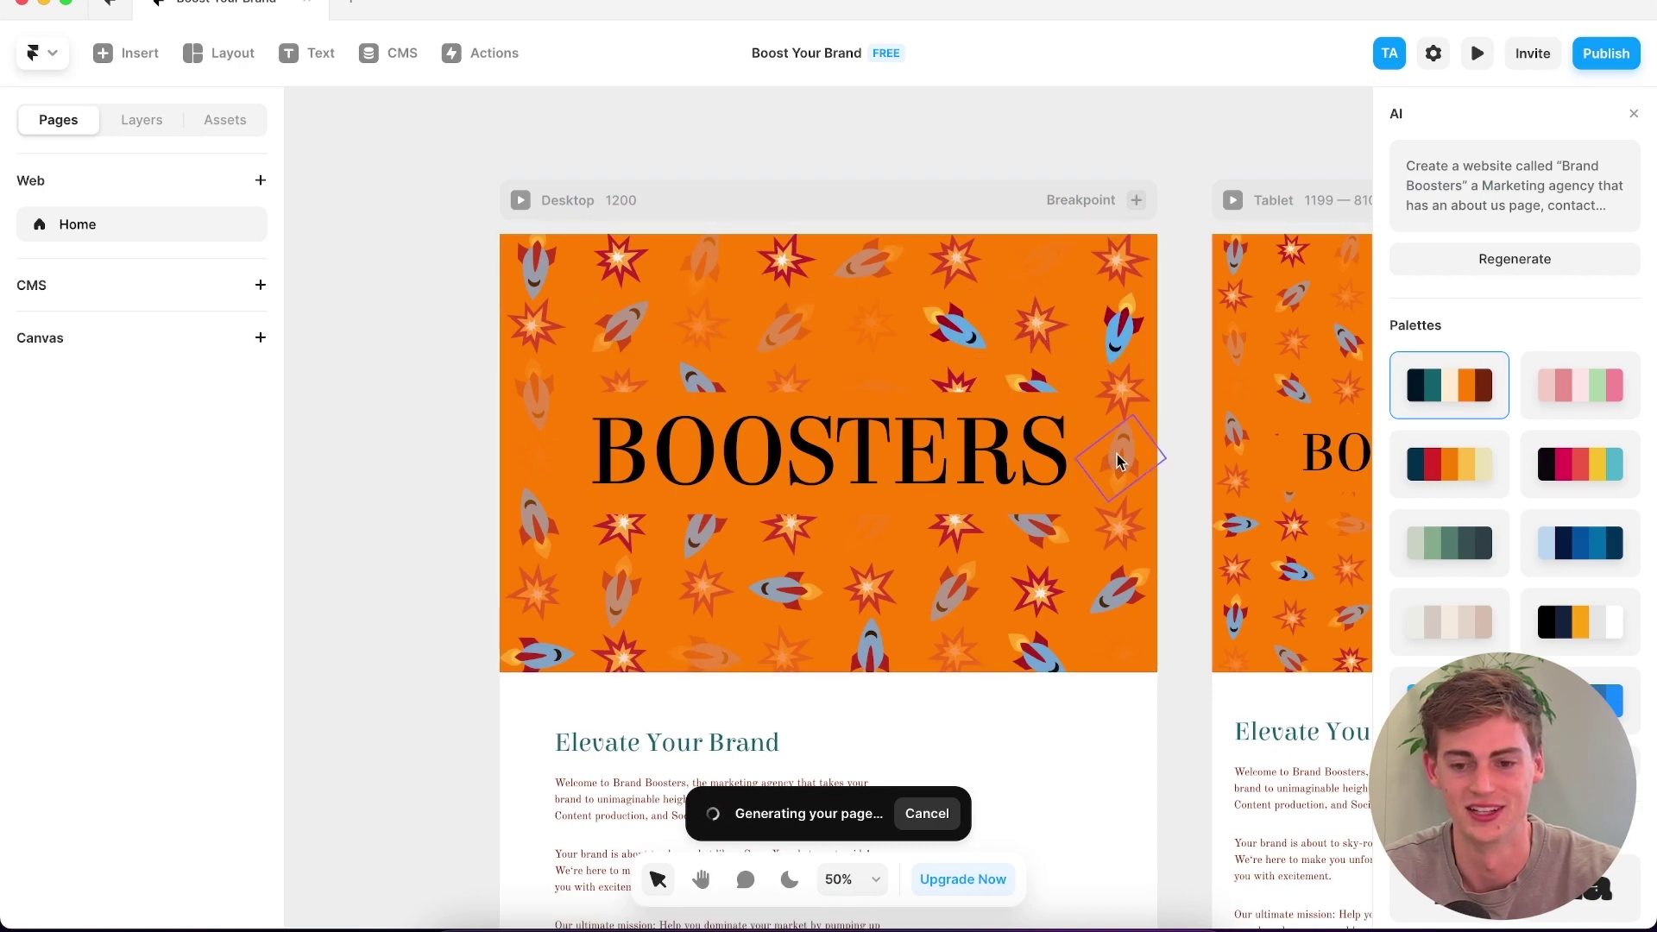
- Apply the black, pink, yellow and teal colour palette to the Boosters site
{"action": "scroll", "coordinate": [1051, 410], "scroll_direction": "down", "scroll_amount": 2}
{"action": "scroll", "coordinate": [1051, 410], "scroll_direction": "down", "scroll_amount": 2}
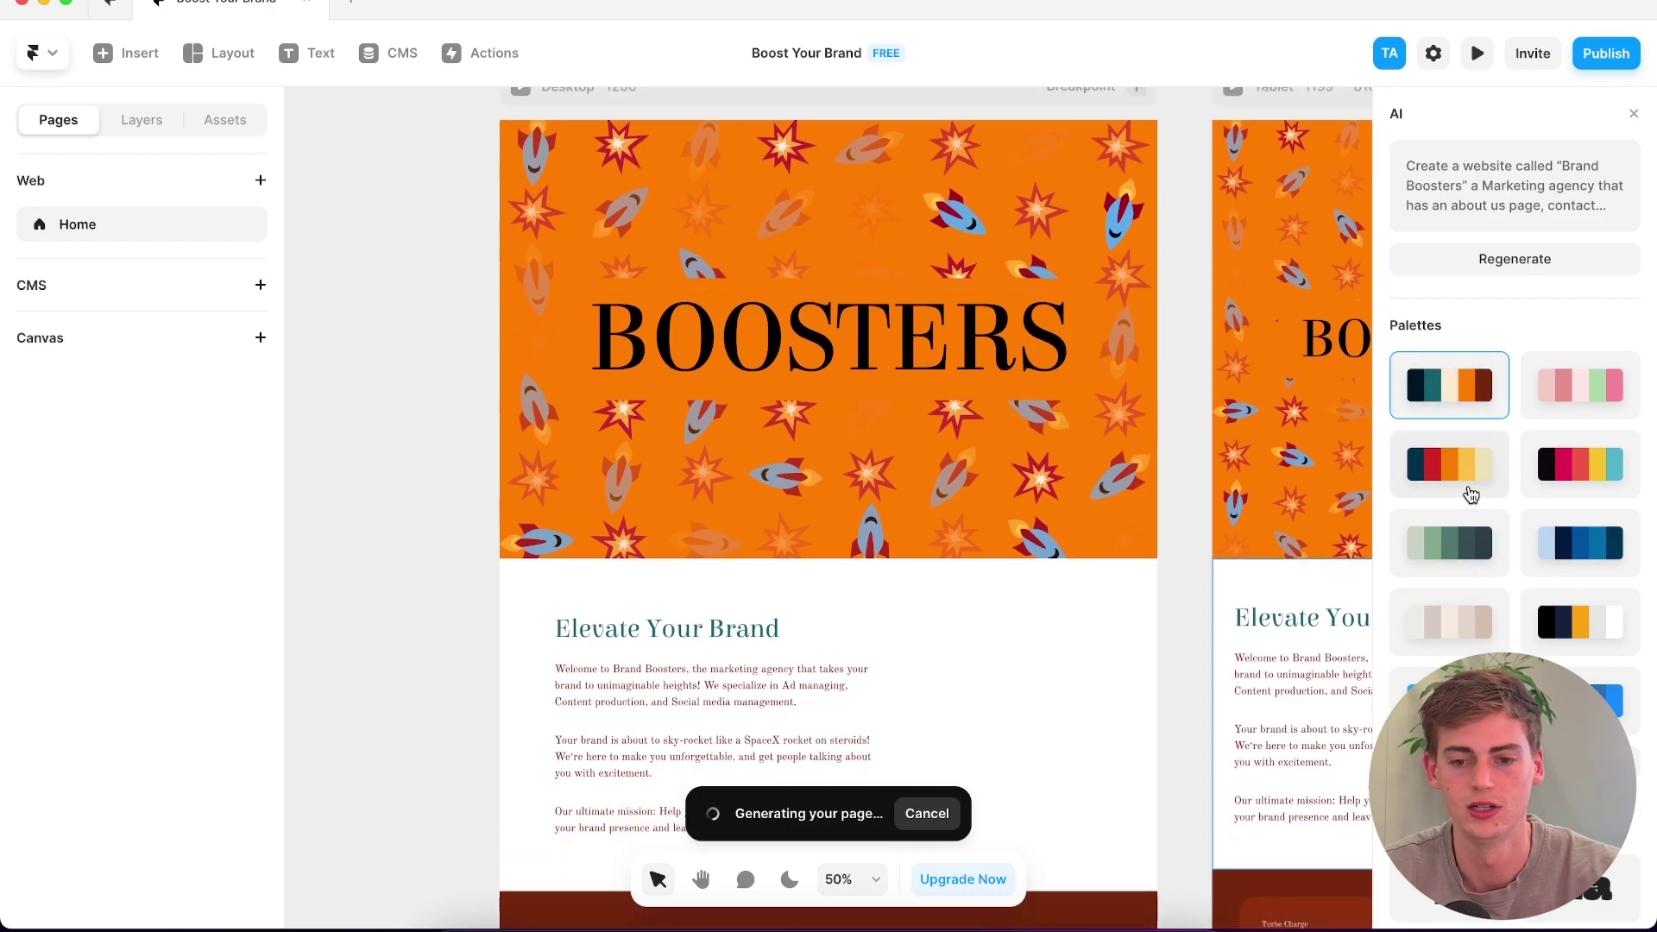
{"action": "left_click", "coordinate": [1571, 480]}
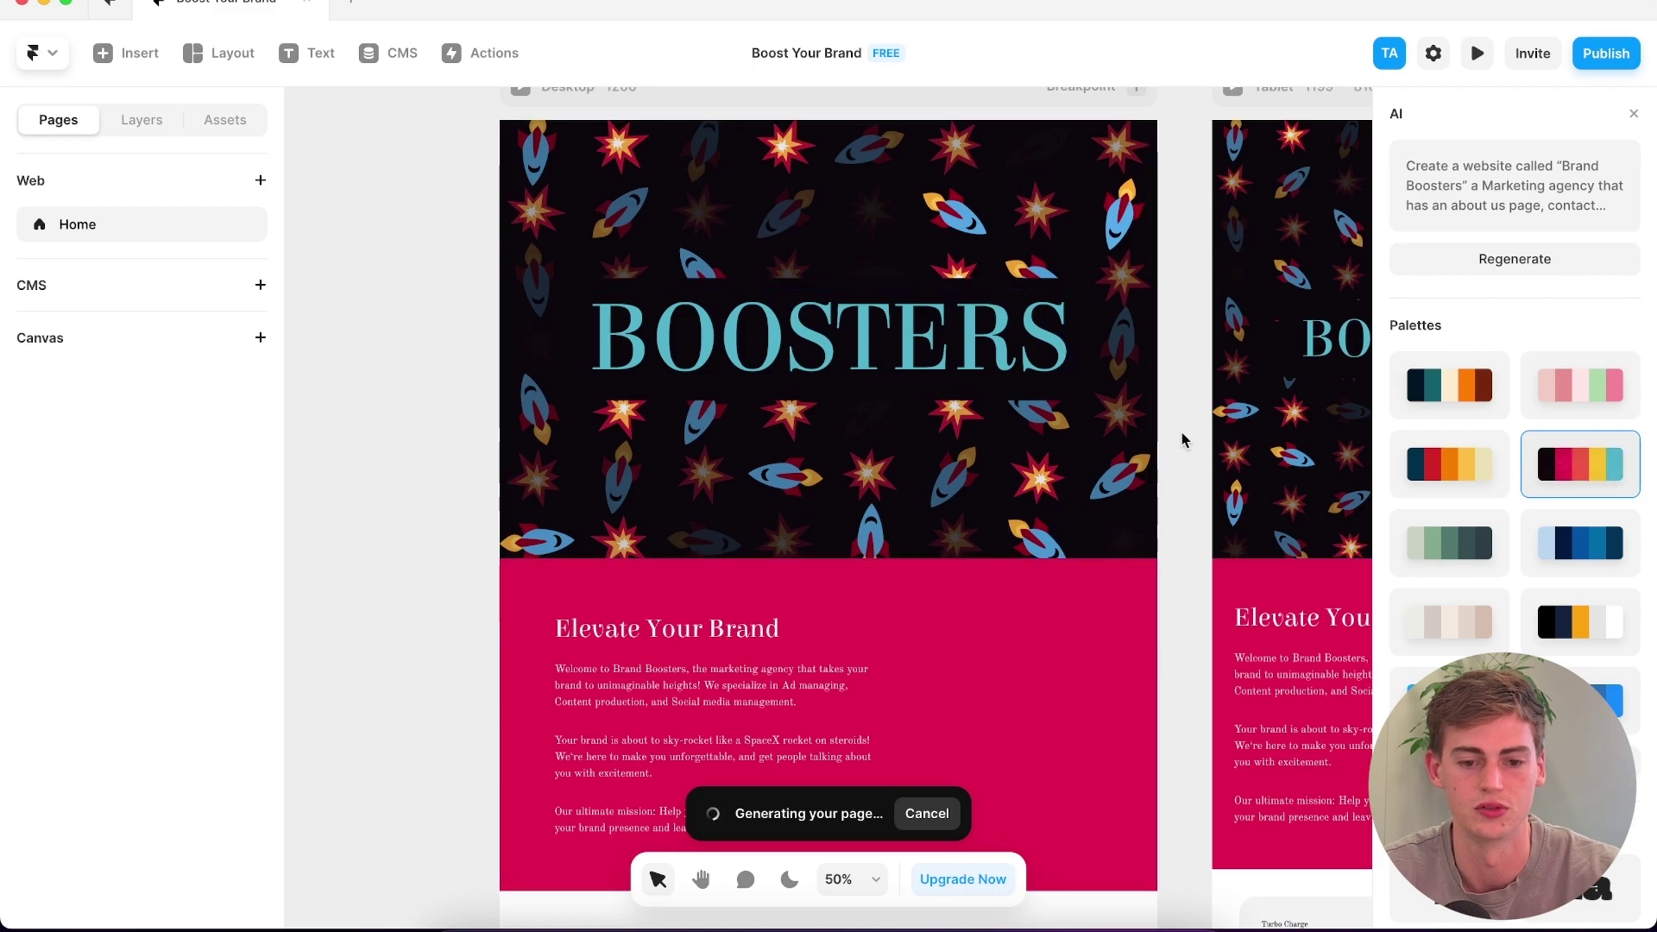
{"action": "scroll", "coordinate": [1591, 494], "scroll_direction": "down", "scroll_amount": 5}
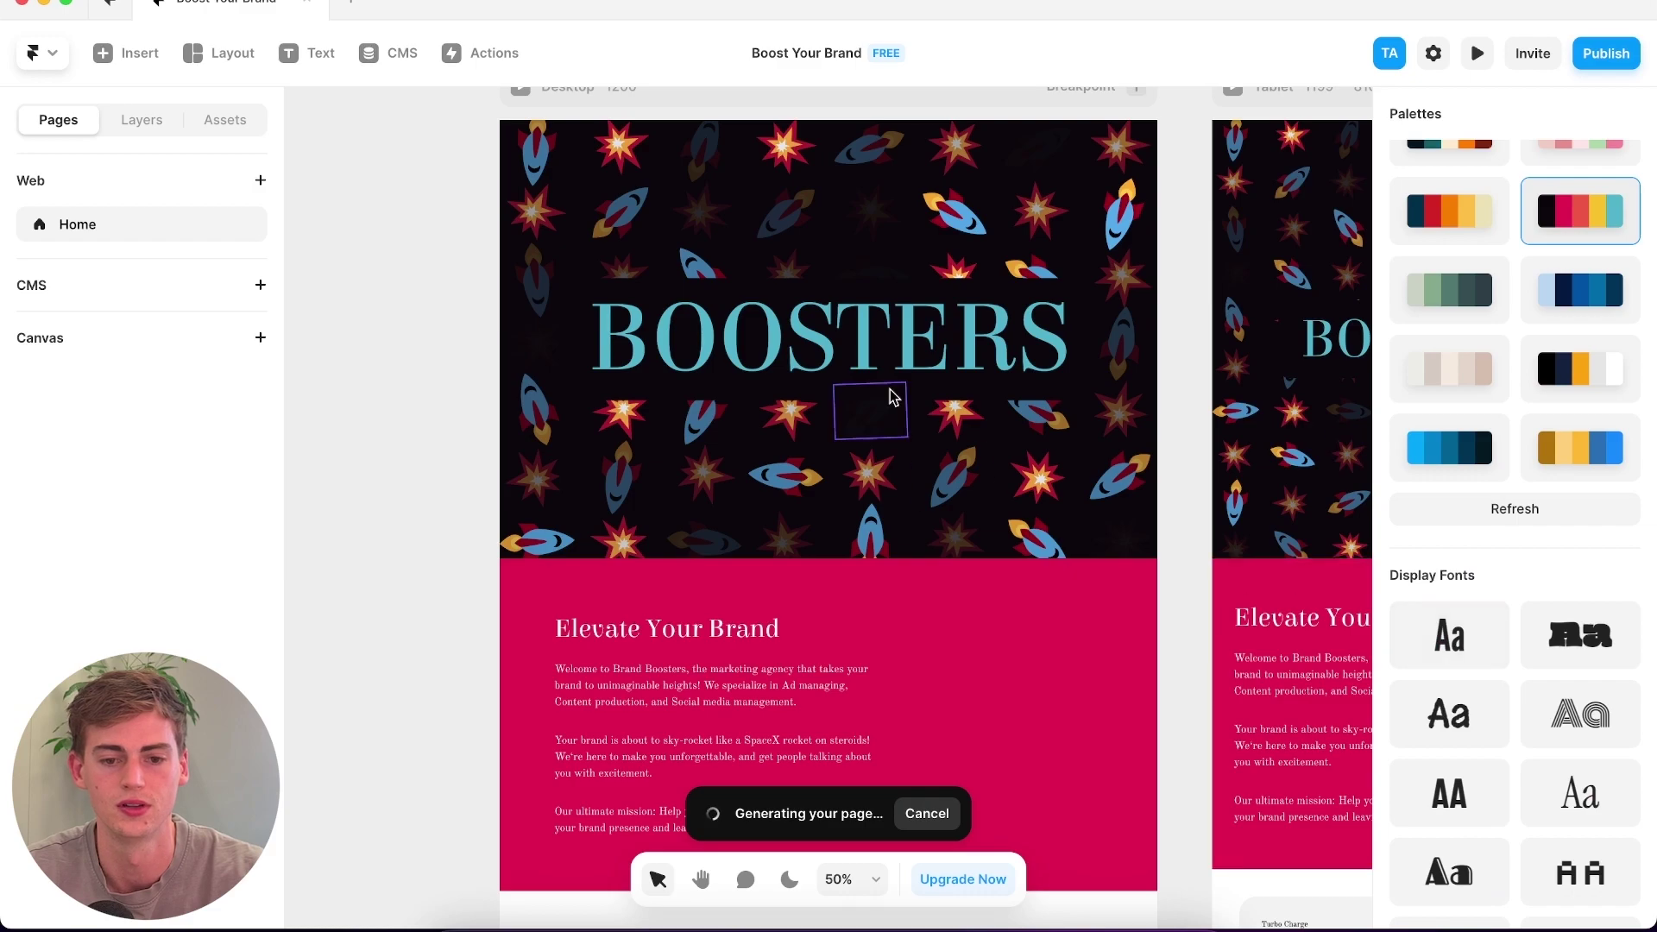
- Switch the headings to a condensed display font from Display Fonts
{"action": "left_click", "coordinate": [1580, 643]}
{"action": "left_click", "coordinate": [1481, 639]}
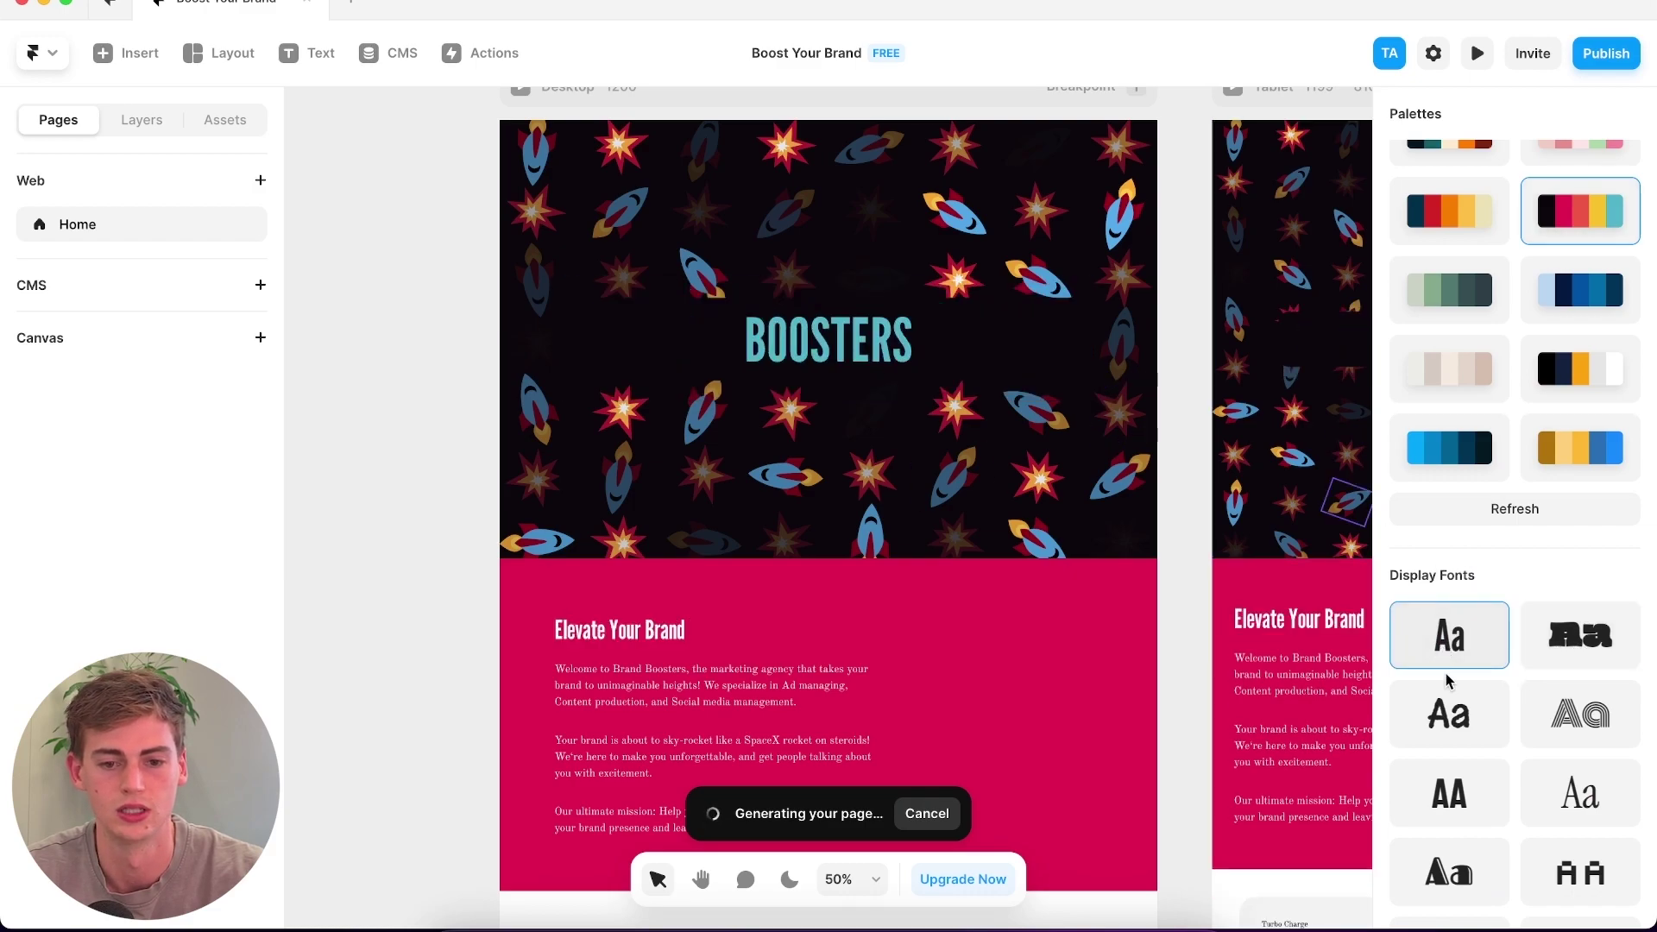
{"action": "scroll", "coordinate": [1493, 680], "scroll_direction": "down", "scroll_amount": 1}
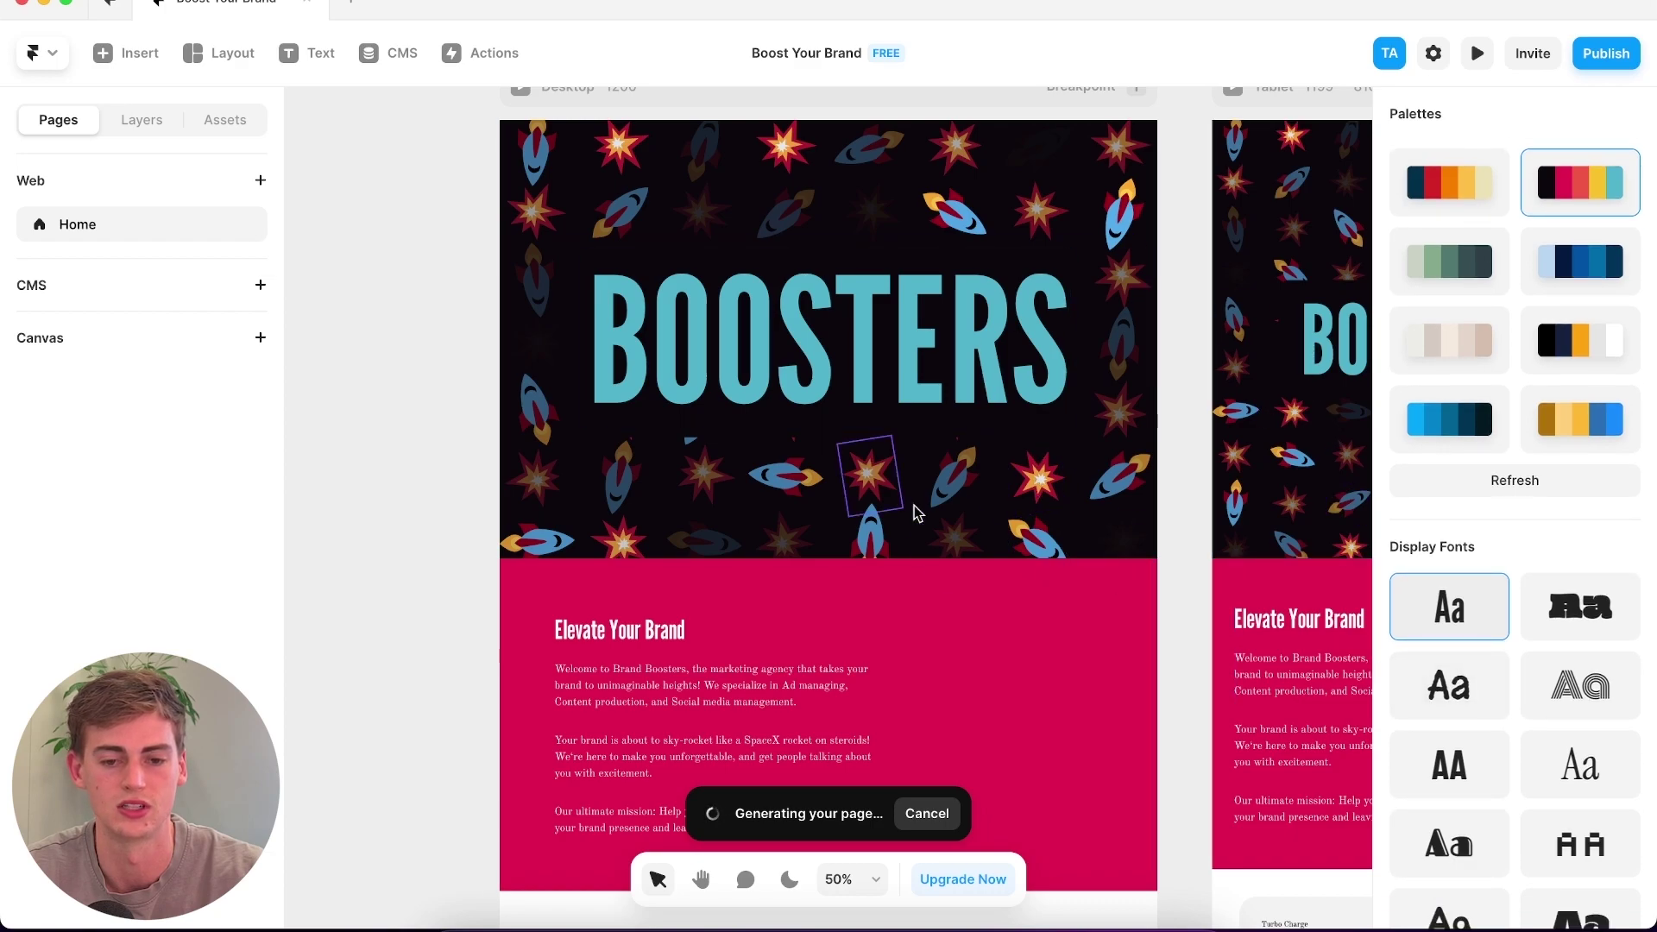
{"action": "scroll", "coordinate": [1062, 443], "scroll_direction": "down", "scroll_amount": 5}
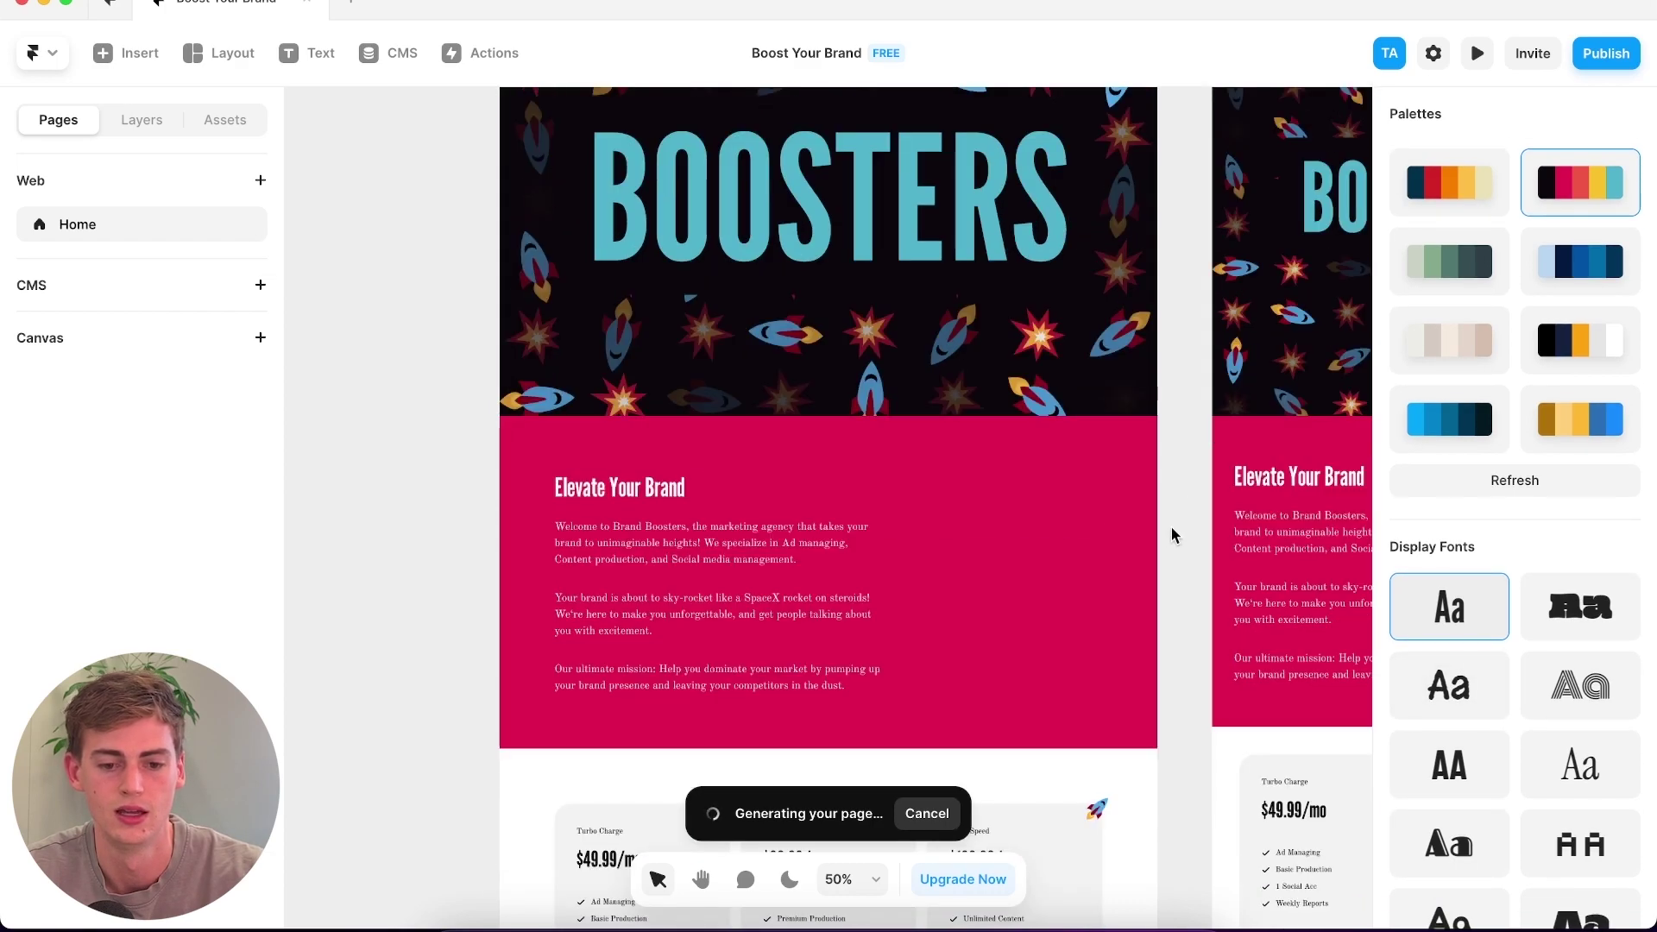
{"action": "scroll", "coordinate": [1141, 399], "scroll_direction": "down", "scroll_amount": 5}
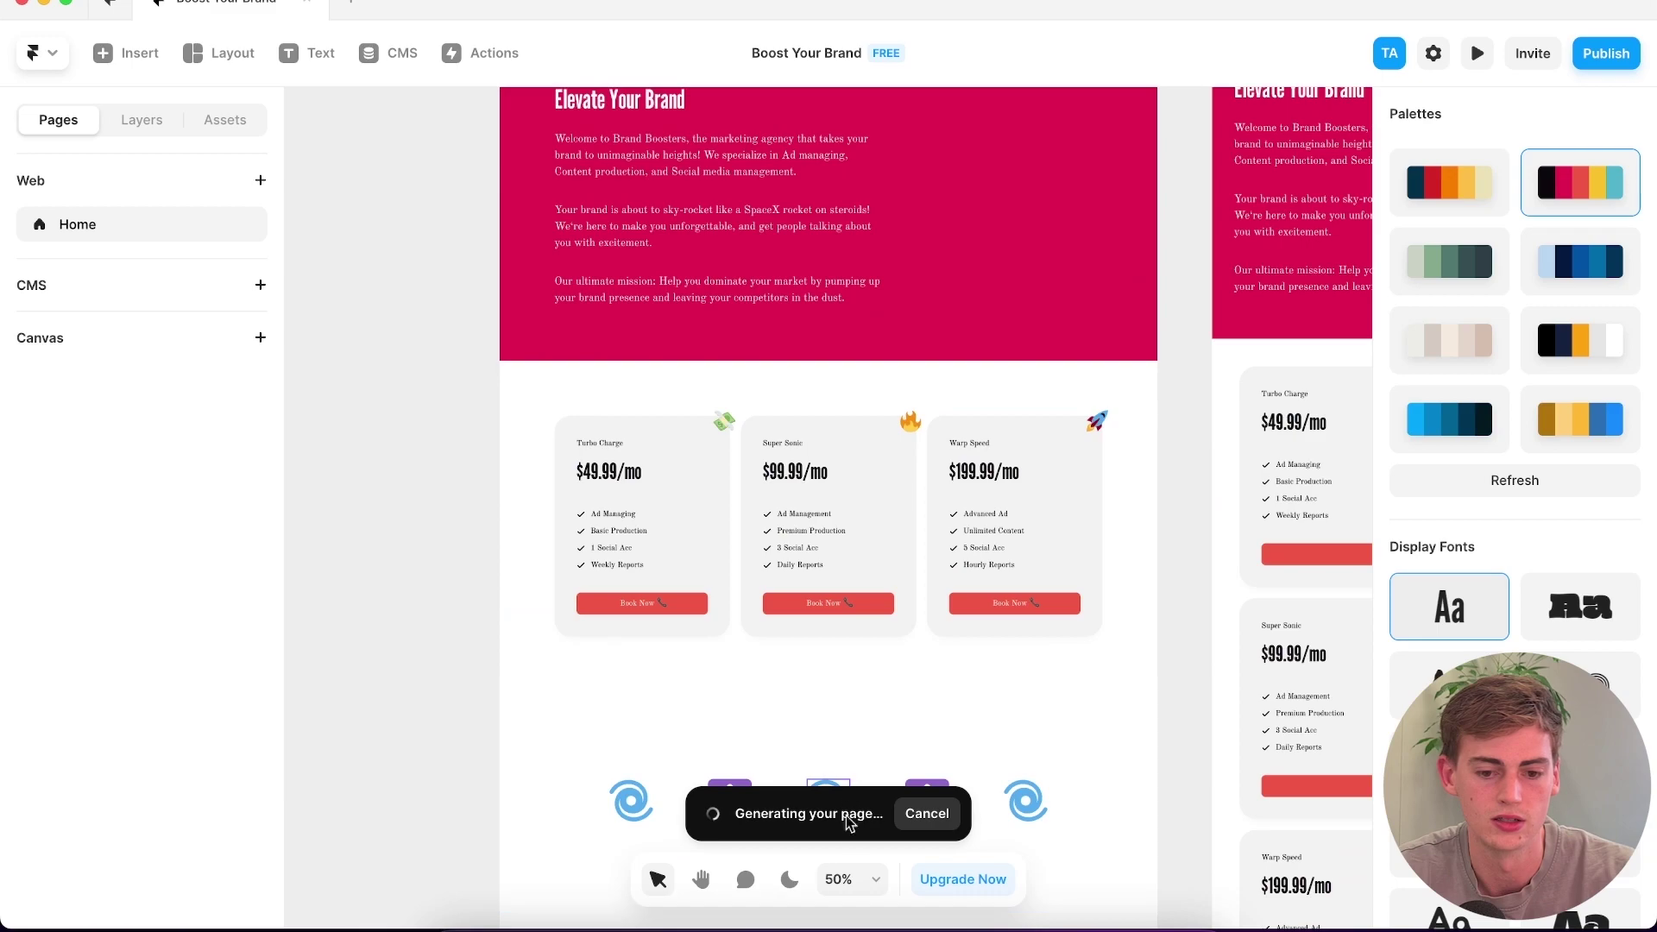
{"action": "left_click", "coordinate": [850, 879]}
{"action": "left_click", "coordinate": [895, 682]}
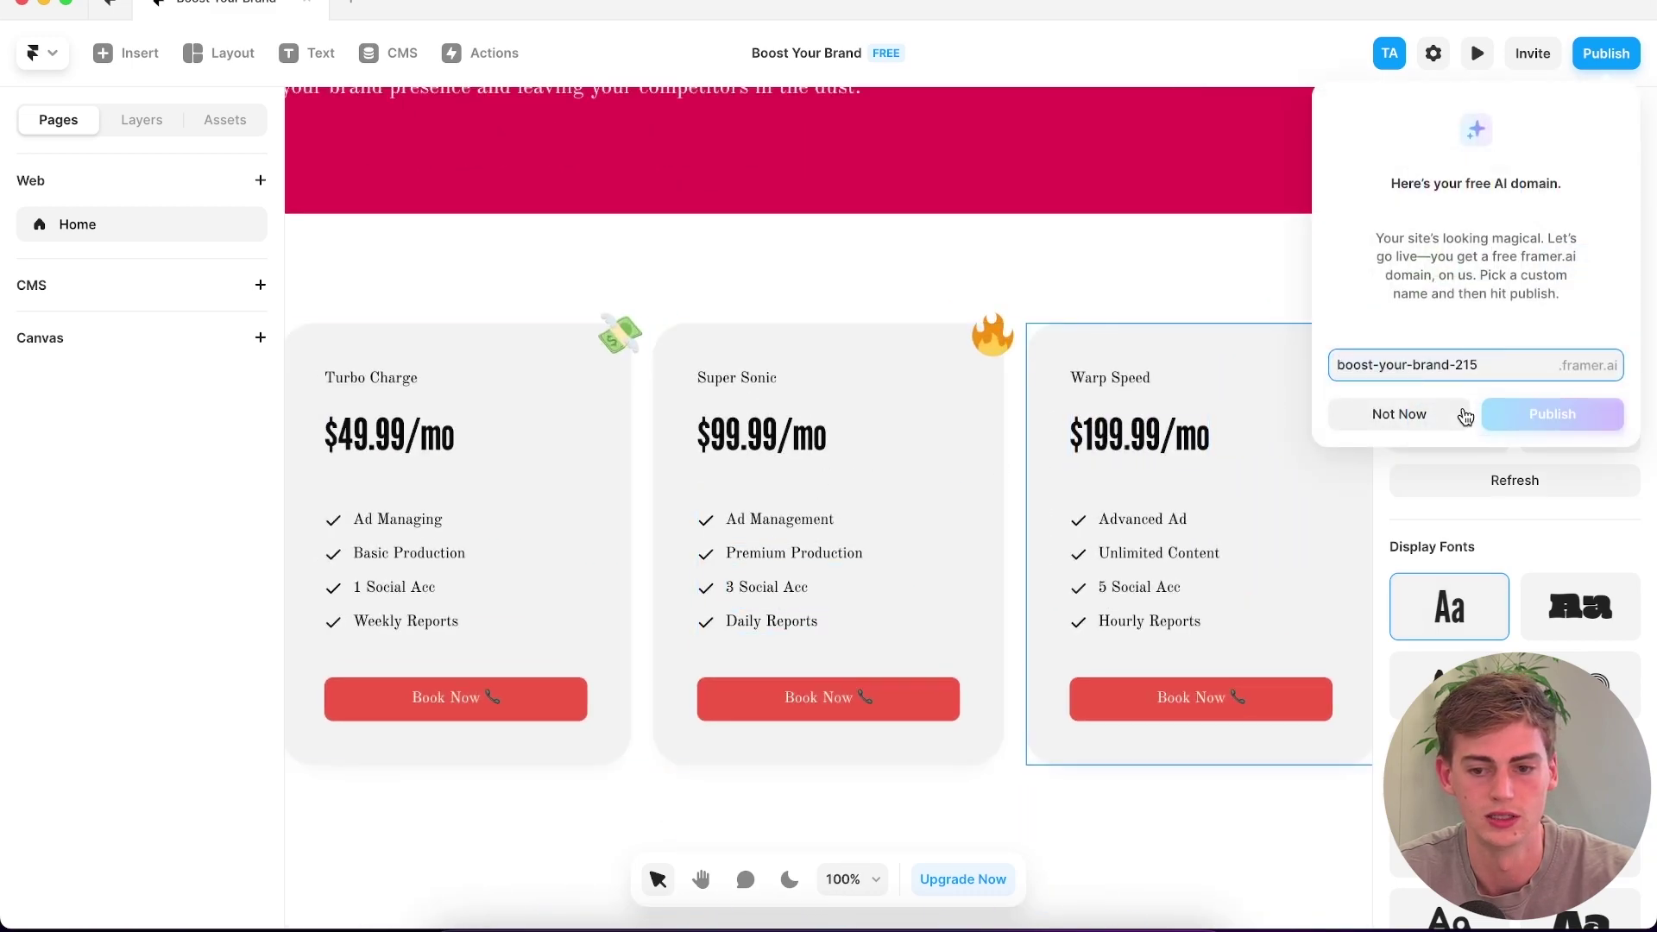
{"action": "left_click", "coordinate": [1402, 416]}
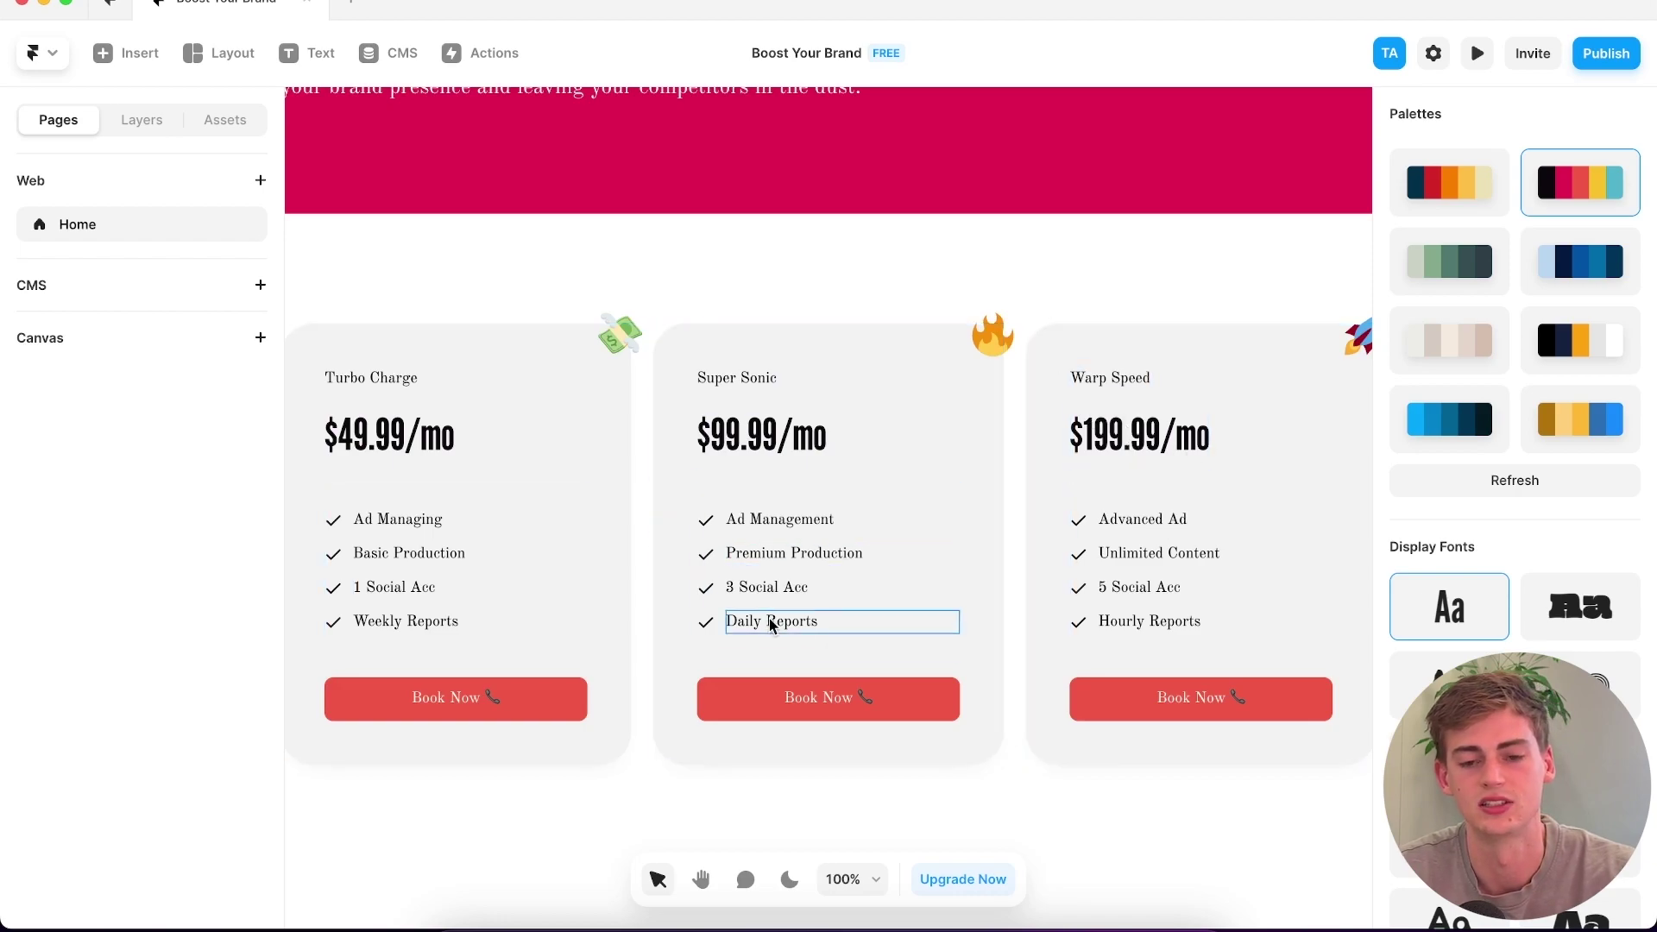
{"action": "scroll", "coordinate": [891, 537], "scroll_direction": "down", "scroll_amount": 10}
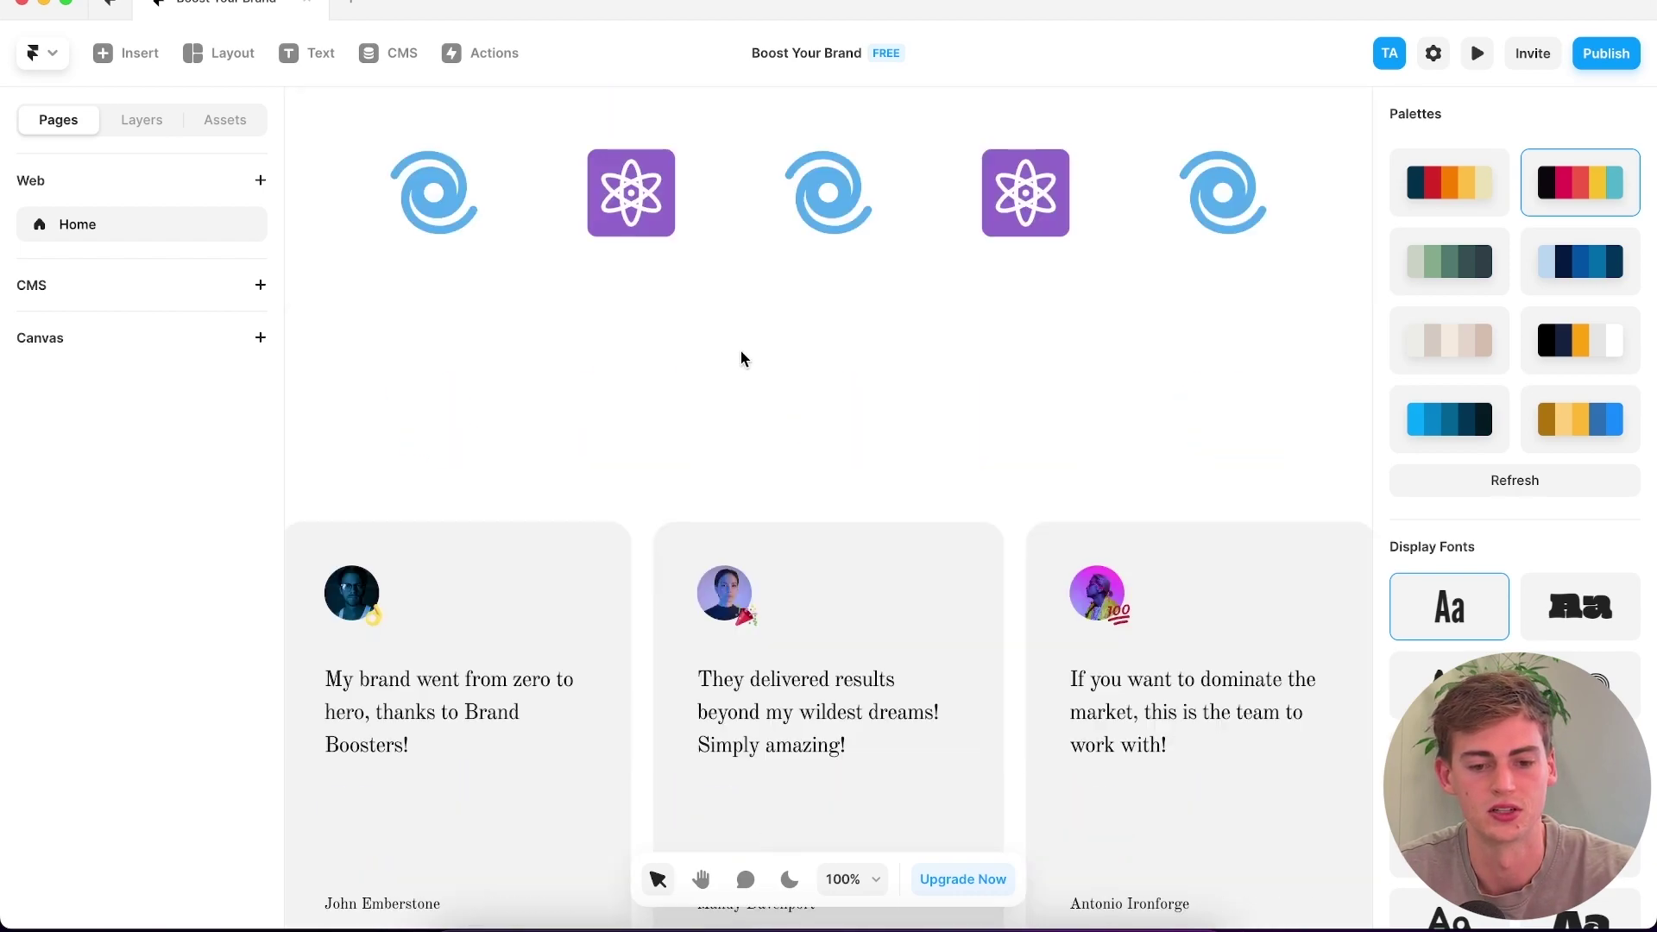
{"action": "scroll", "coordinate": [740, 359], "scroll_direction": "up", "scroll_amount": 1}
{"action": "scroll", "coordinate": [802, 371], "scroll_direction": "up", "scroll_amount": 5}
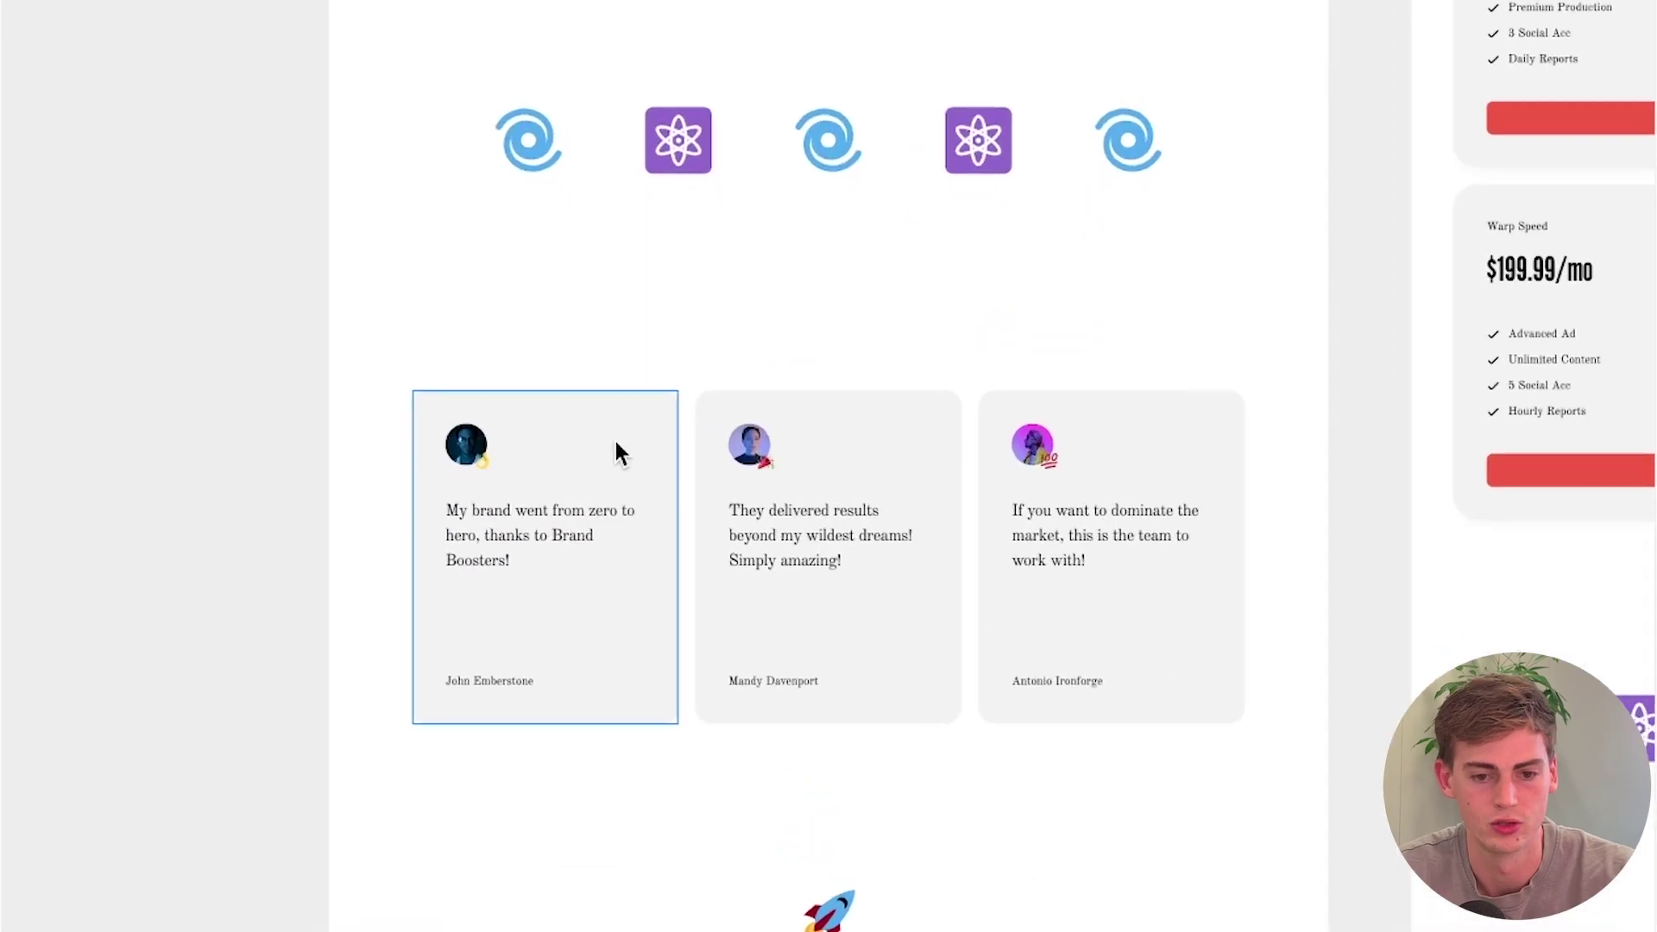
{"action": "scroll", "coordinate": [1139, 509], "scroll_direction": "down", "scroll_amount": 7}
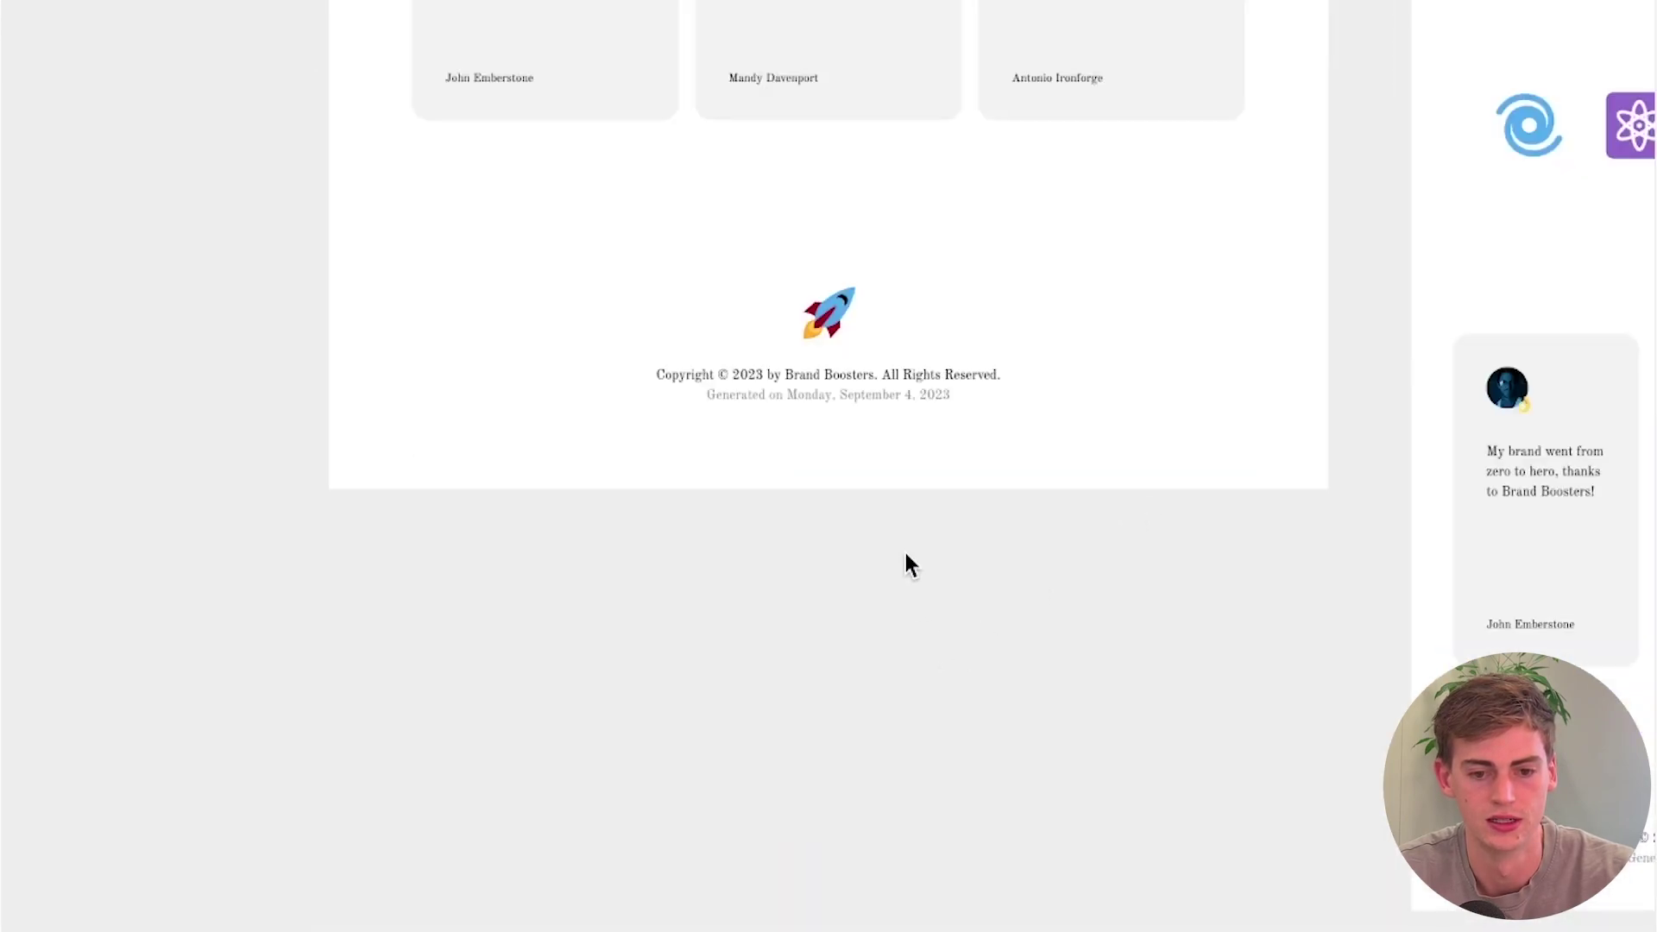
{"action": "scroll", "coordinate": [863, 535], "scroll_direction": "up", "scroll_amount": 1}
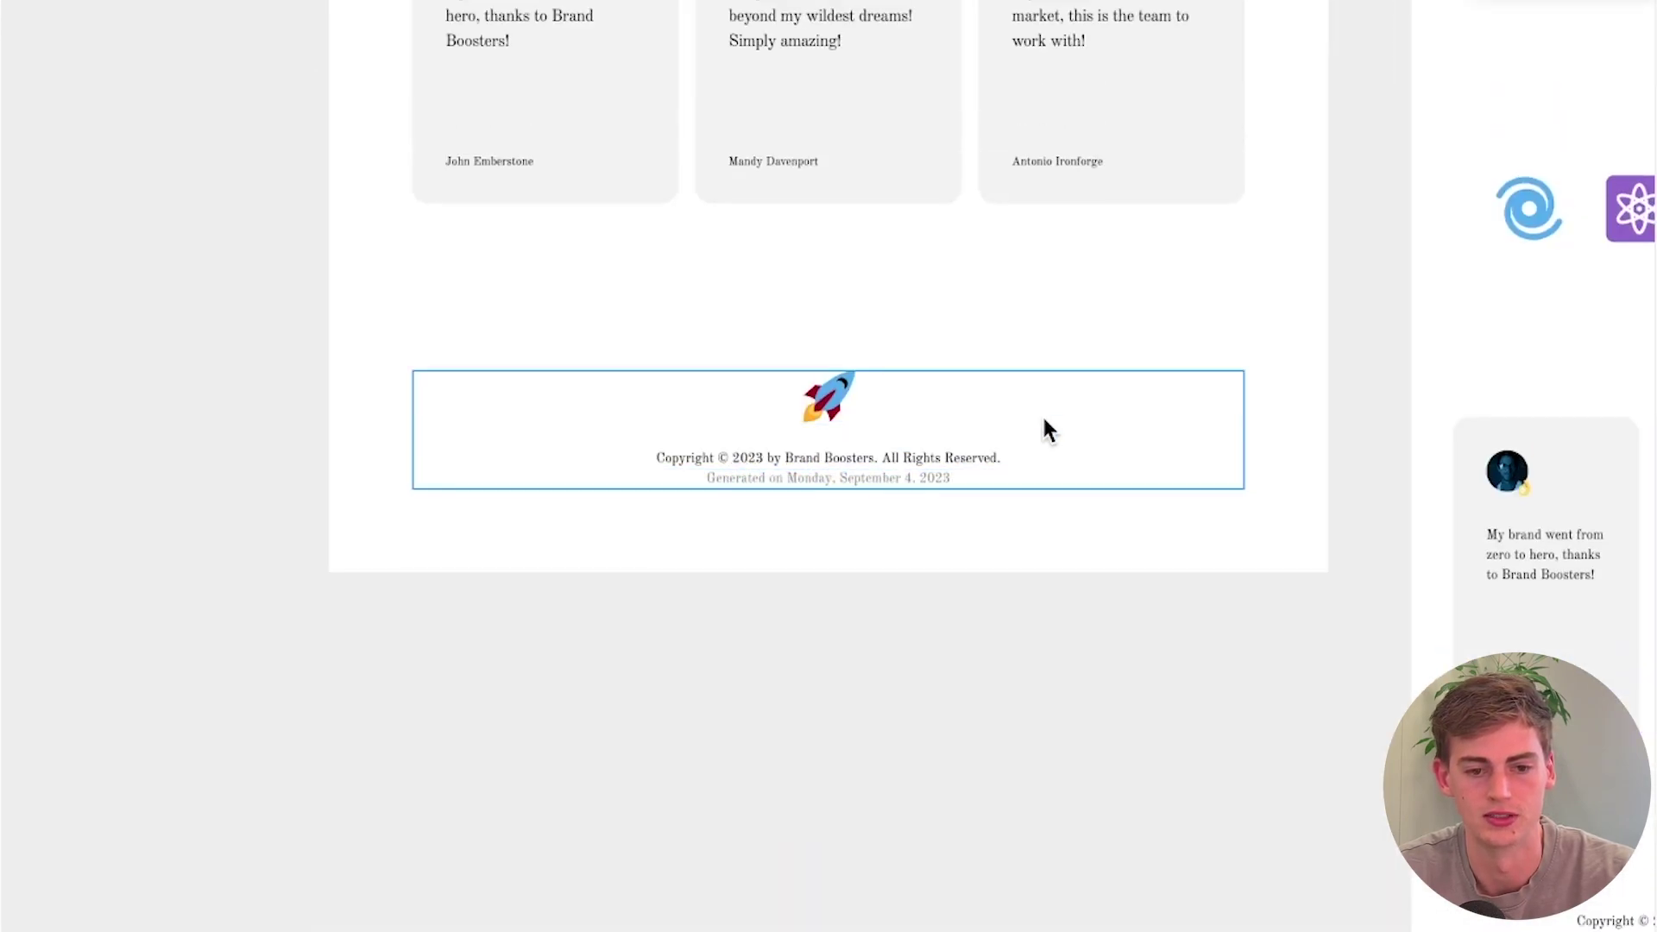
{"action": "scroll", "coordinate": [1048, 429], "scroll_direction": "up", "scroll_amount": 15}
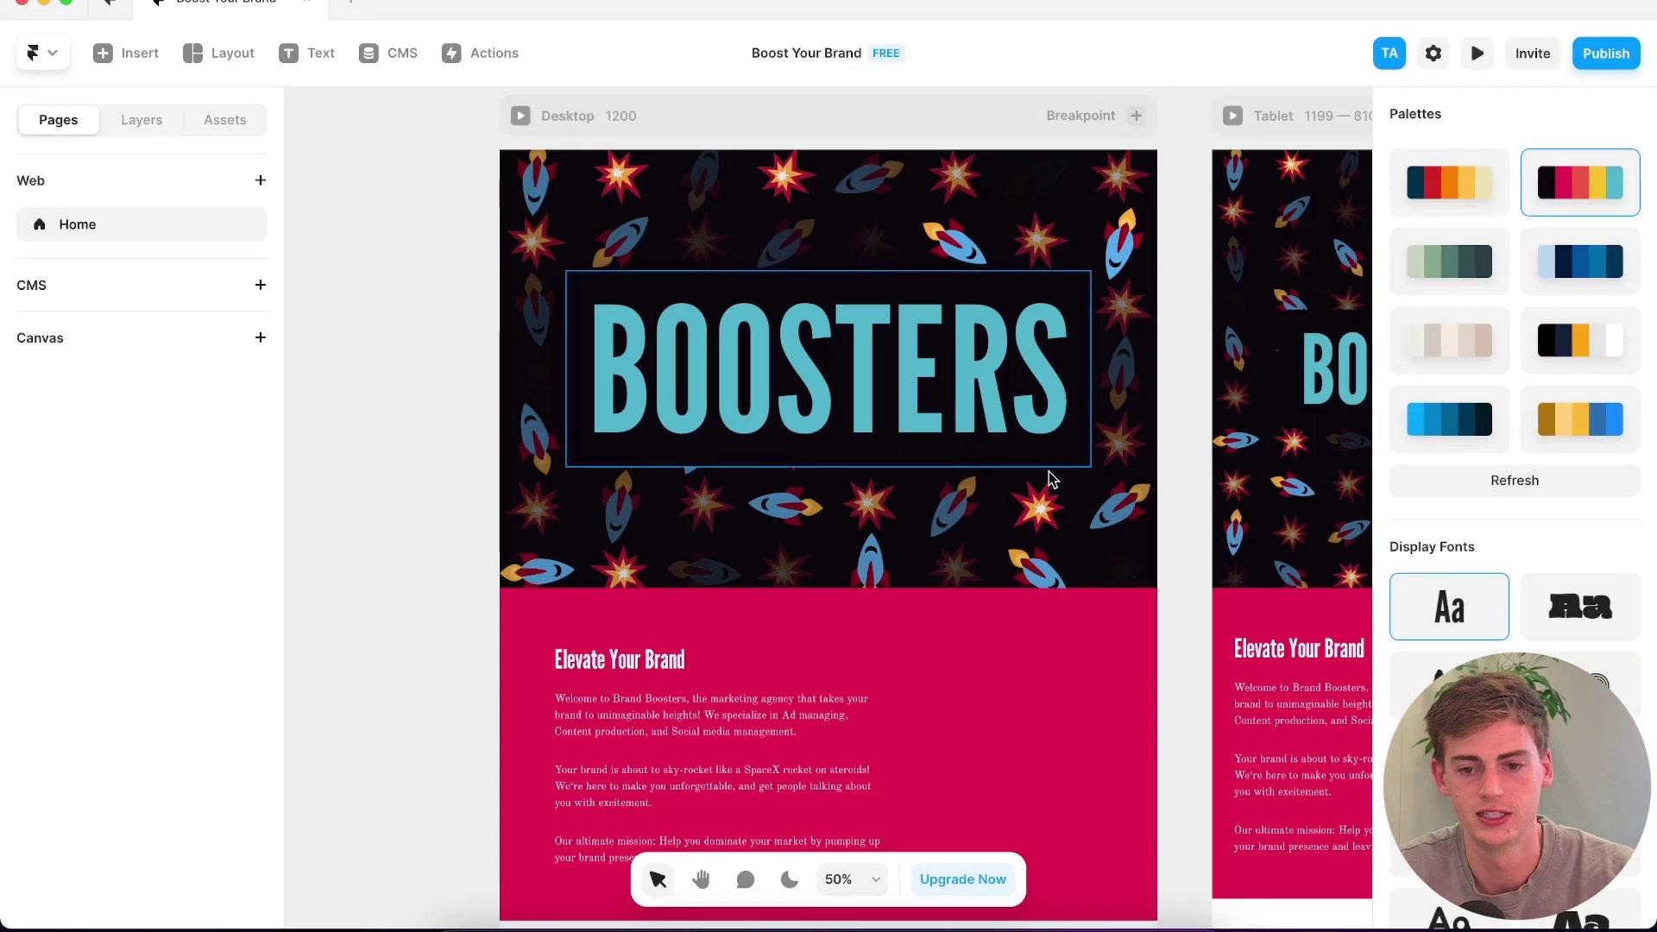
{"action": "scroll", "coordinate": [897, 751], "scroll_direction": "down", "scroll_amount": 5}
{"action": "left_click", "coordinate": [701, 624]}
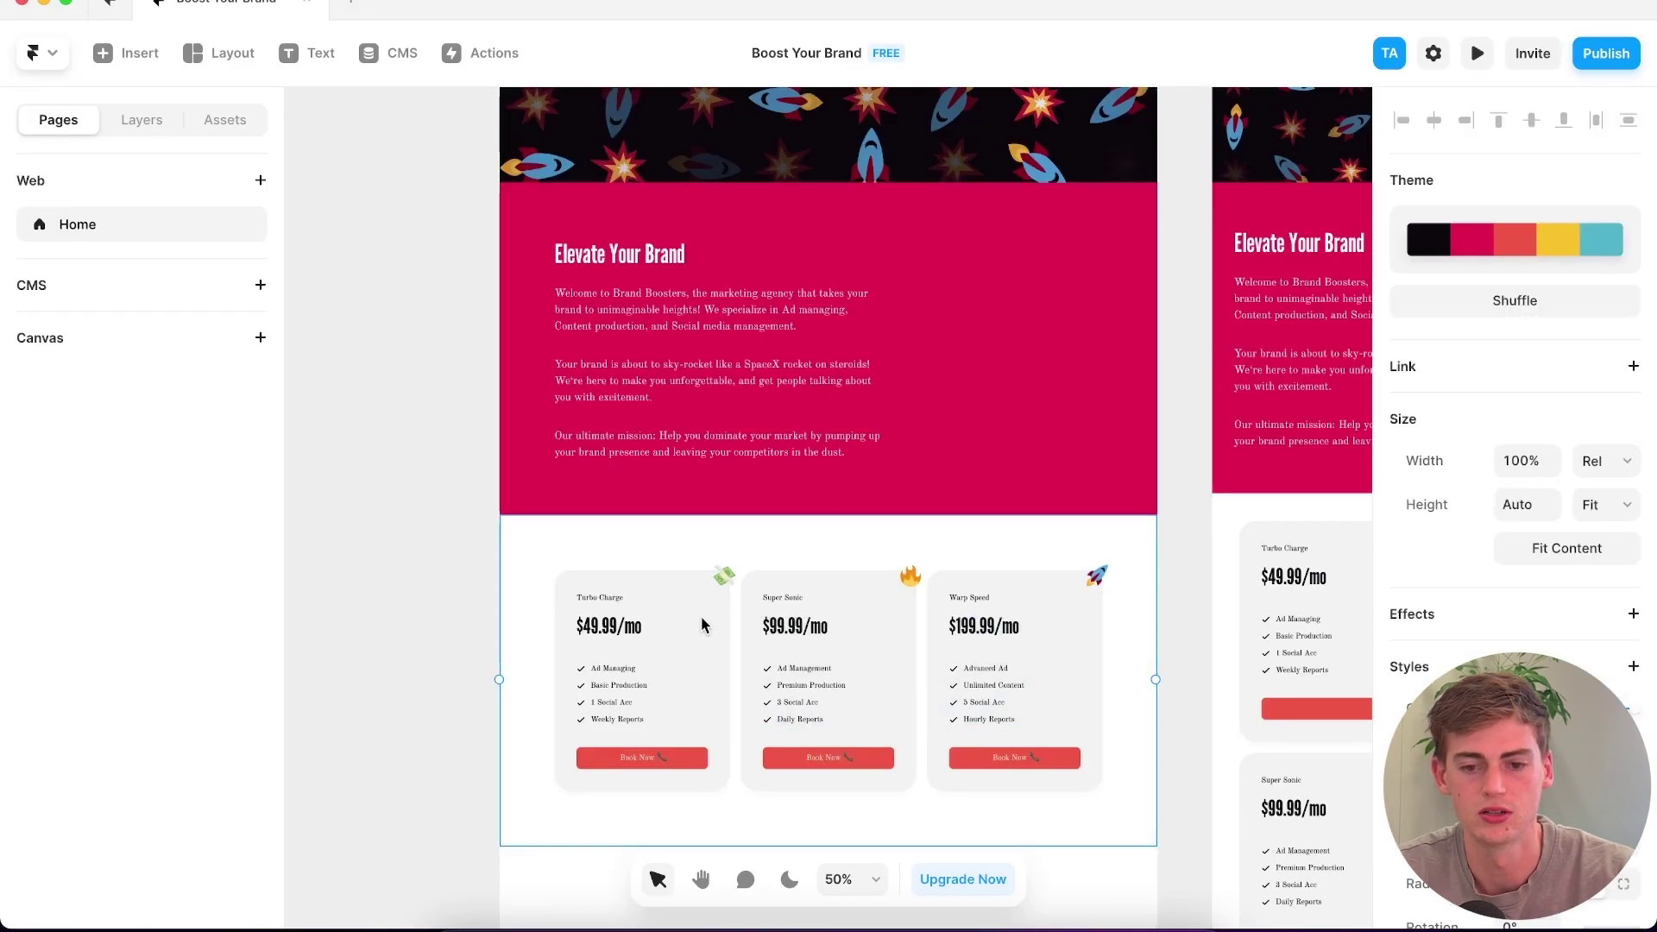
{"action": "left_click", "coordinate": [449, 534]}
{"action": "scroll", "coordinate": [466, 570], "scroll_direction": "down", "scroll_amount": 10}
{"action": "scroll", "coordinate": [936, 535], "scroll_direction": "up", "scroll_amount": 15}
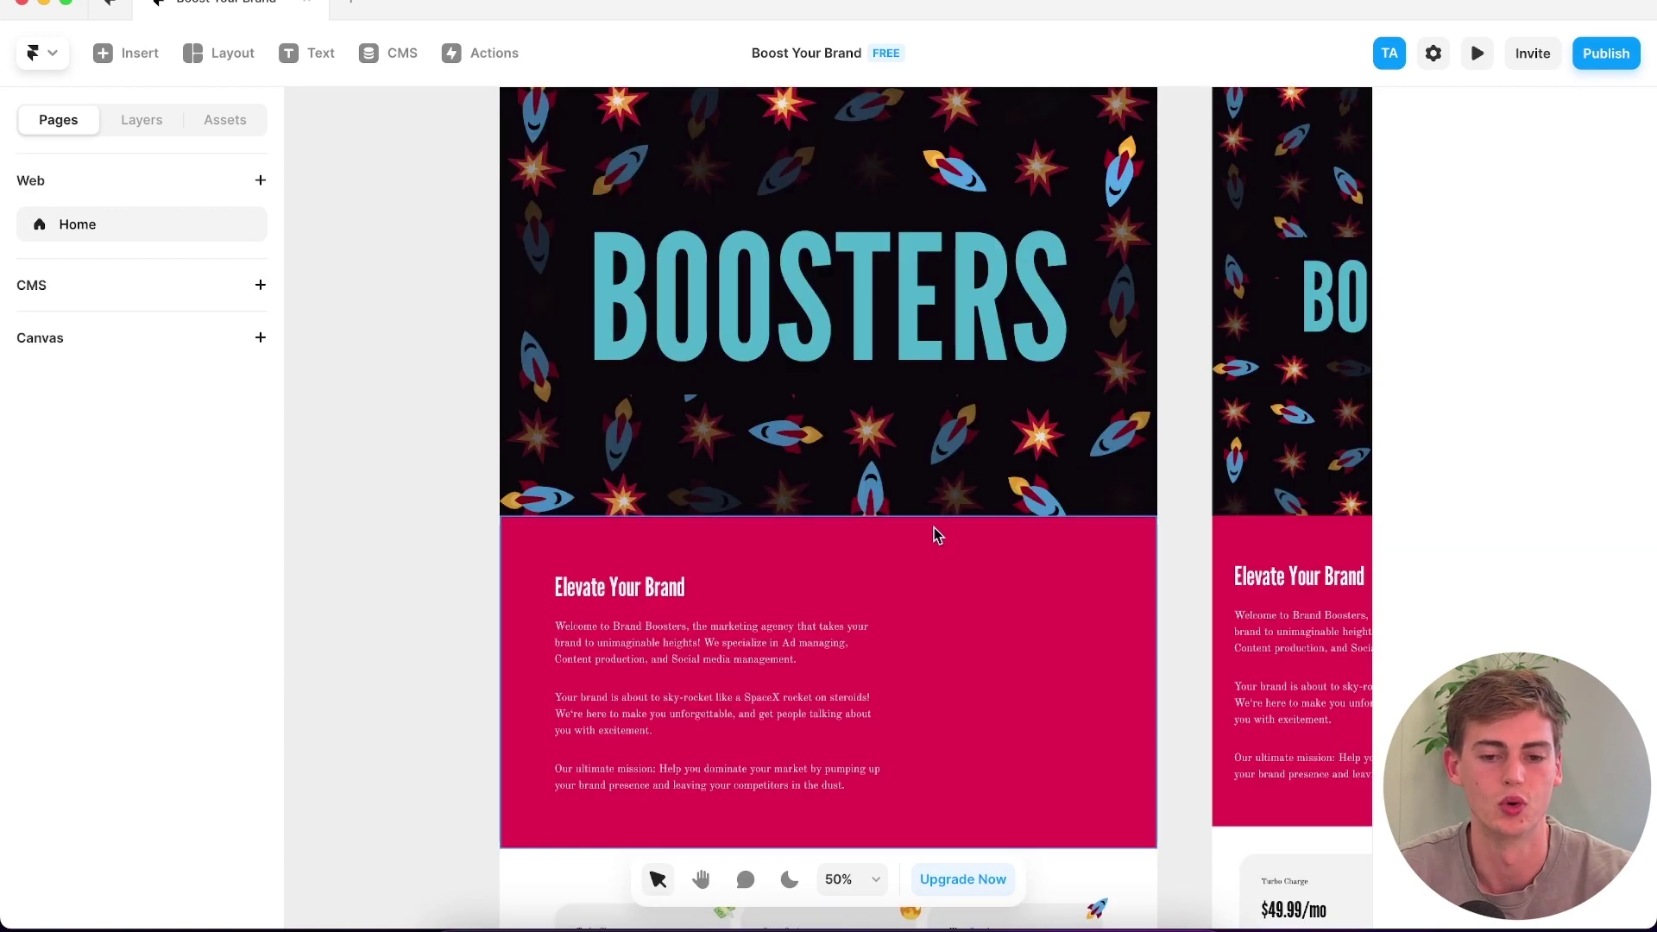
{"action": "scroll", "coordinate": [937, 535], "scroll_direction": "up", "scroll_amount": 5}
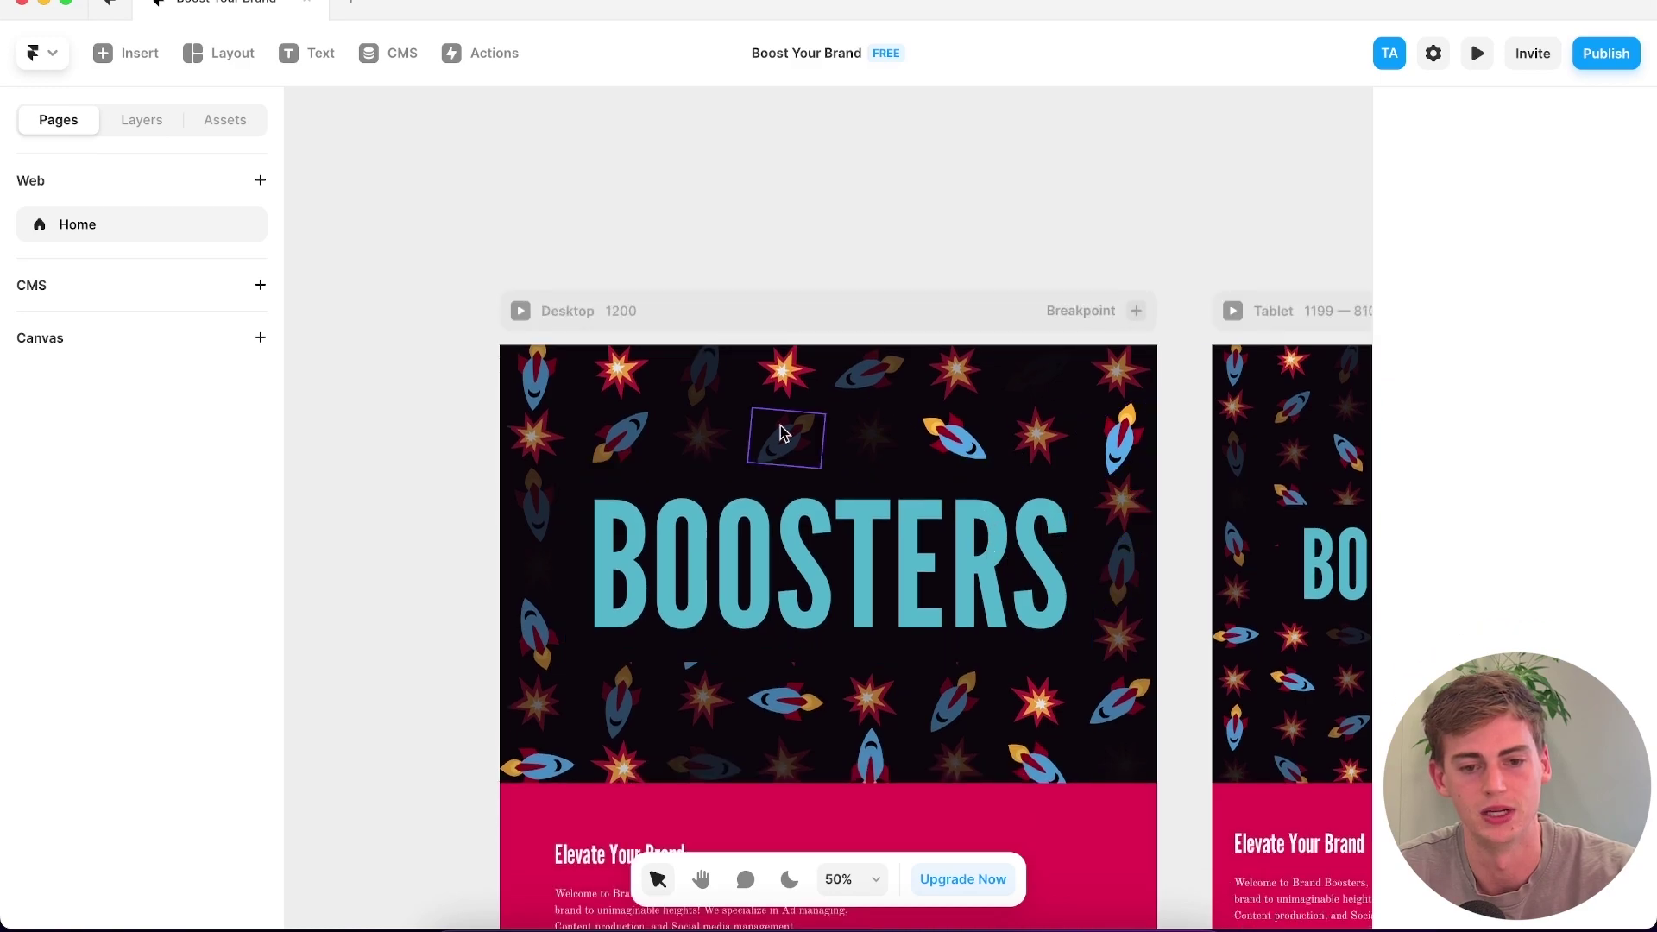
{"action": "key", "text": "h"}
{"action": "scroll", "coordinate": [800, 705], "scroll_direction": "right", "scroll_amount": 8}
{"action": "scroll", "coordinate": [799, 706], "scroll_direction": "down", "scroll_amount": 2}
{"action": "scroll", "coordinate": [854, 611], "scroll_direction": "down", "scroll_amount": 7}
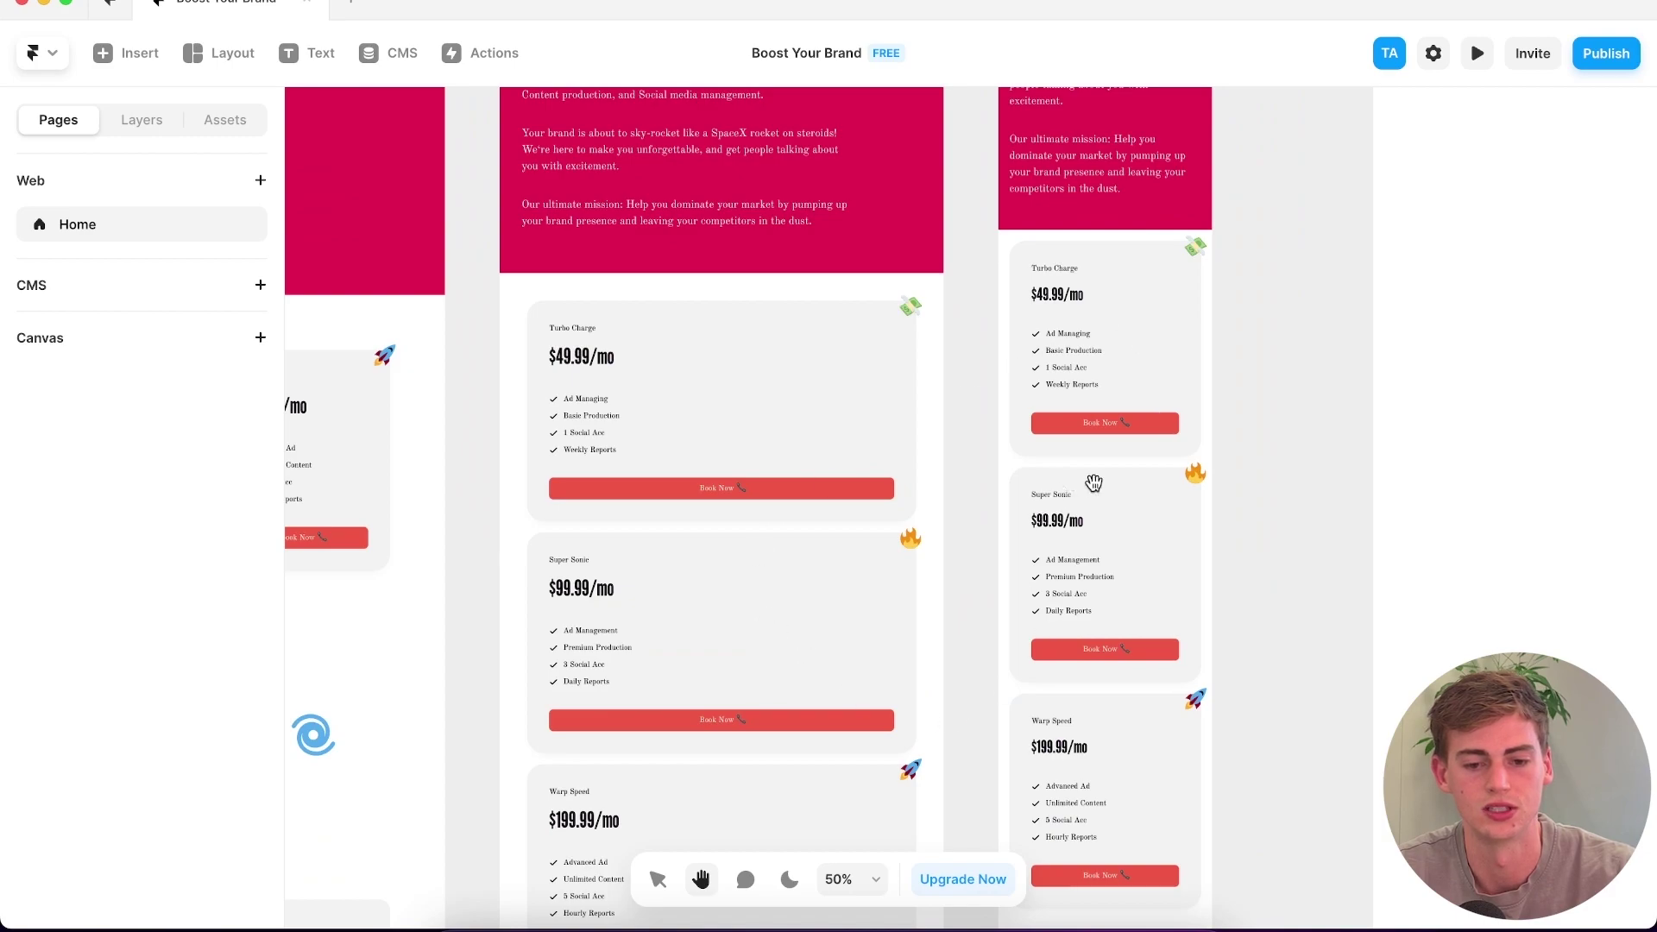
{"action": "scroll", "coordinate": [820, 578], "scroll_direction": "down", "scroll_amount": 10}
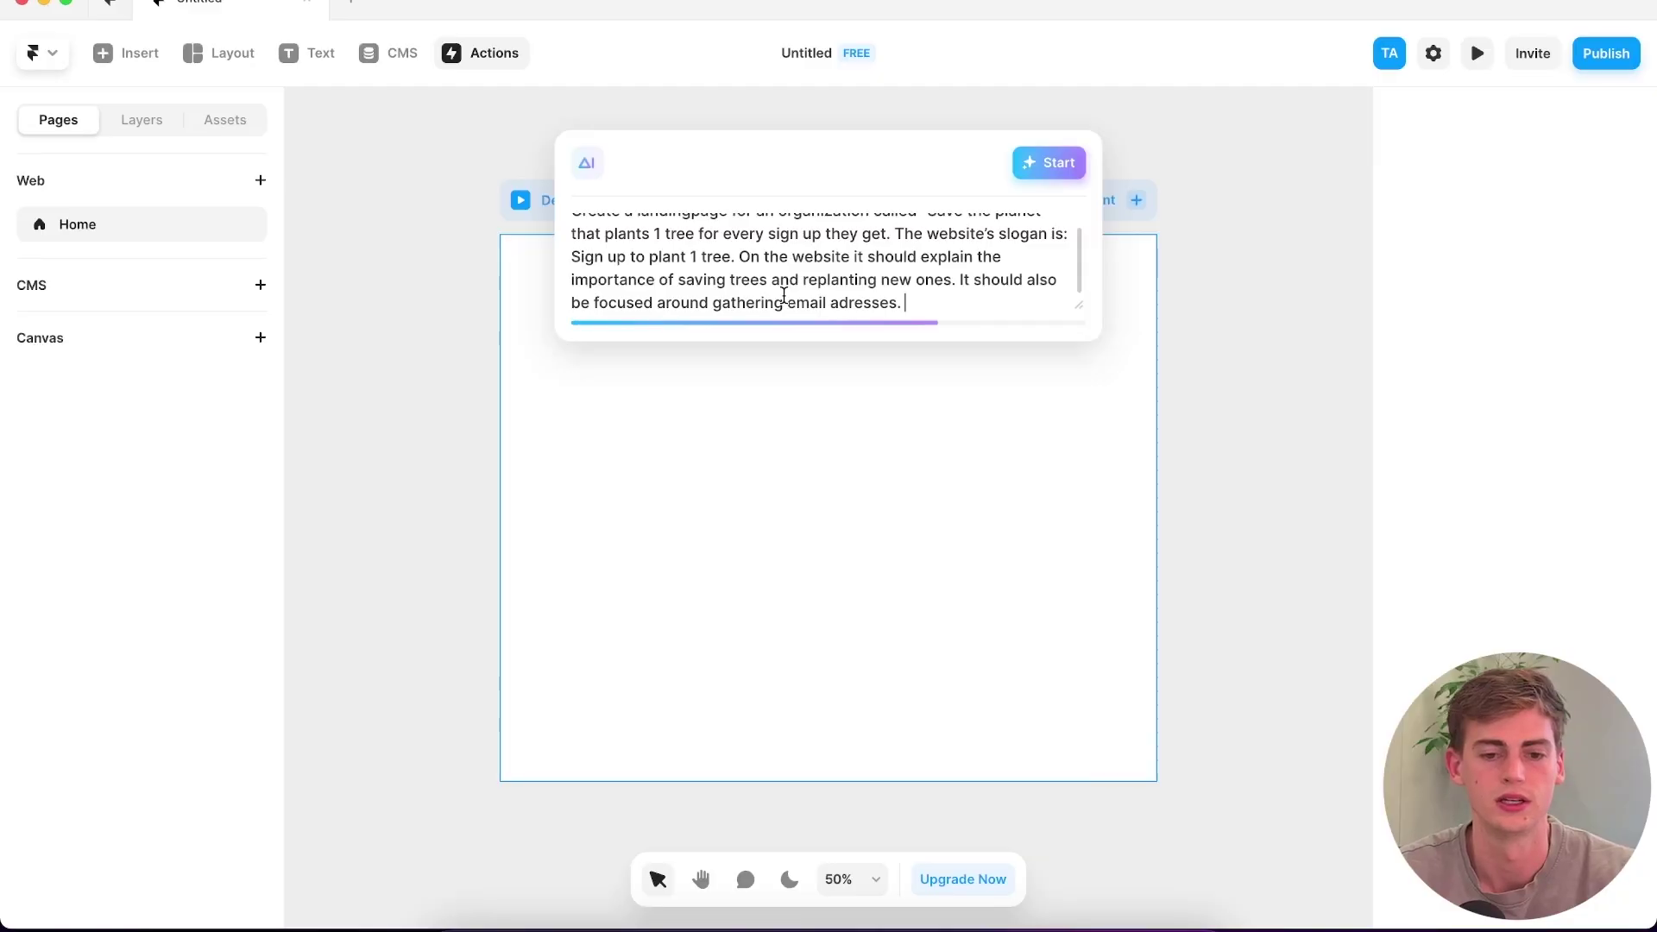
- Review the Save the planet tree-planting prompt and generate the landing page
{"action": "scroll", "coordinate": [794, 294], "scroll_direction": "up", "scroll_amount": 2}
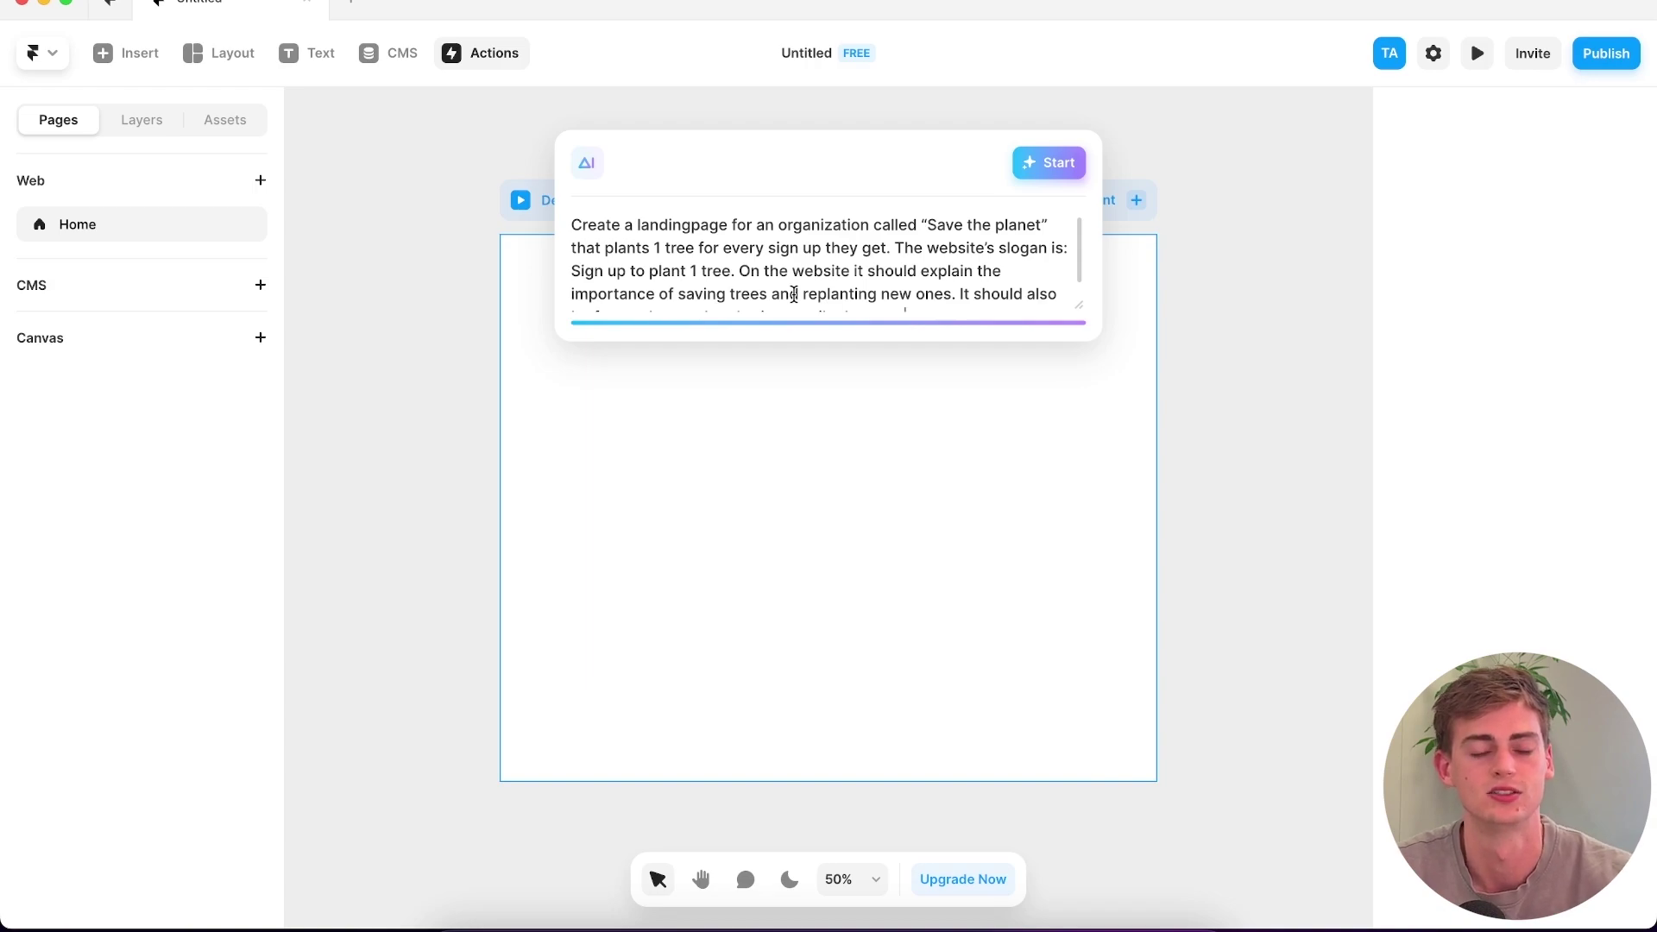
{"action": "scroll", "coordinate": [934, 277], "scroll_direction": "down", "scroll_amount": 1}
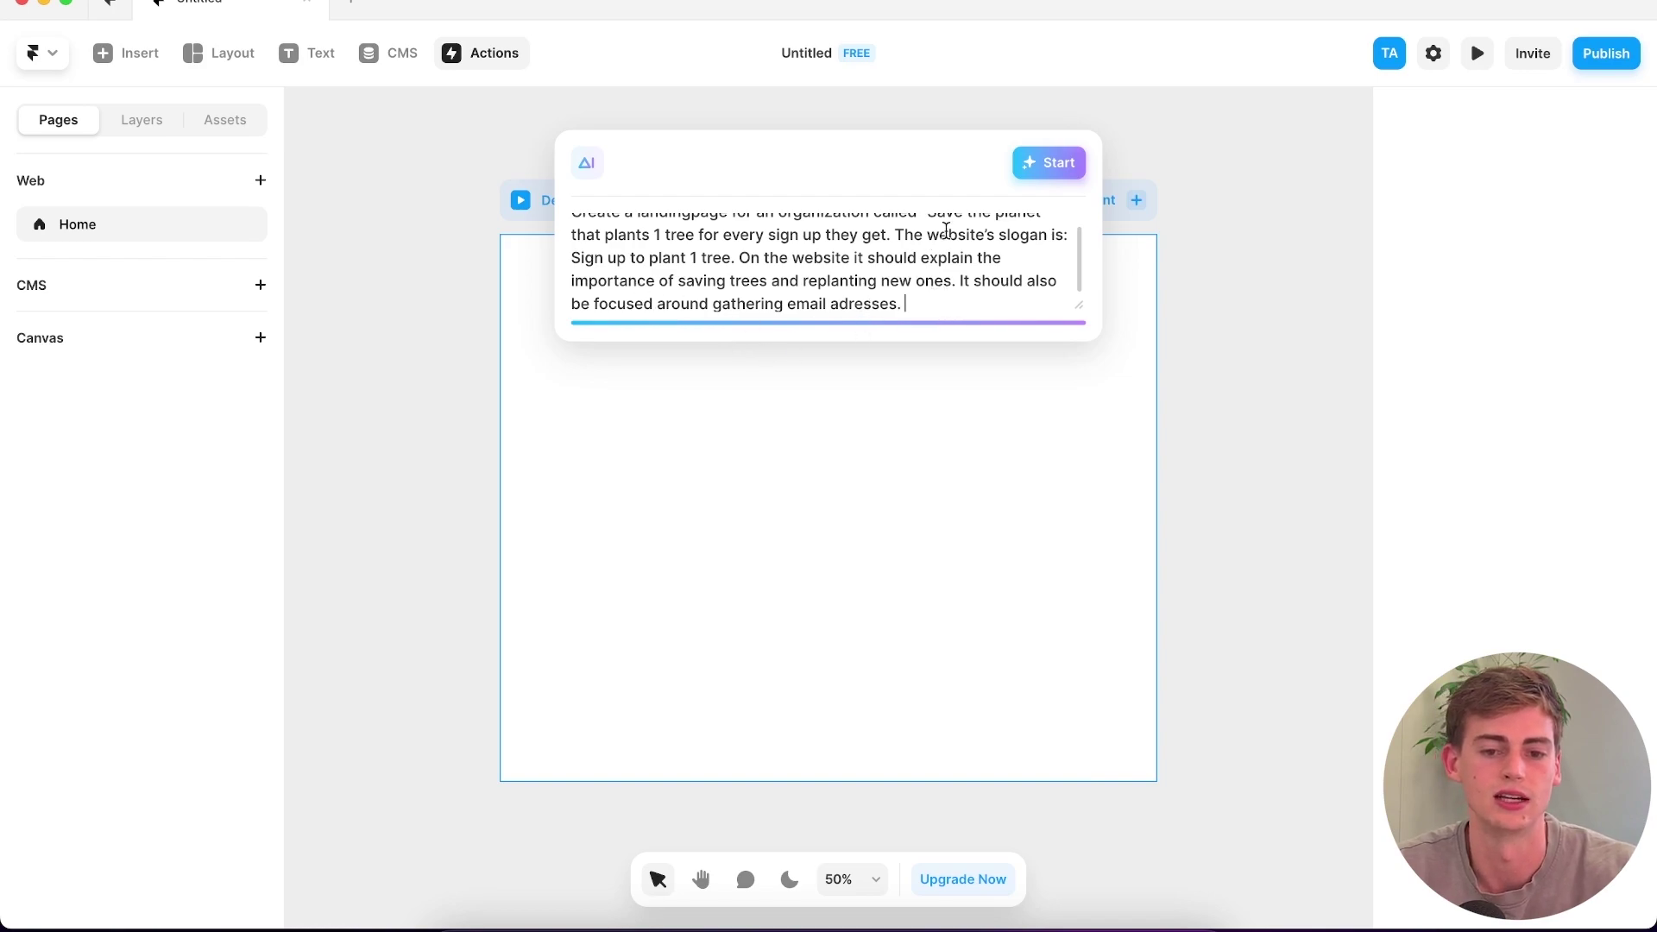
{"action": "left_click", "coordinate": [1044, 177]}
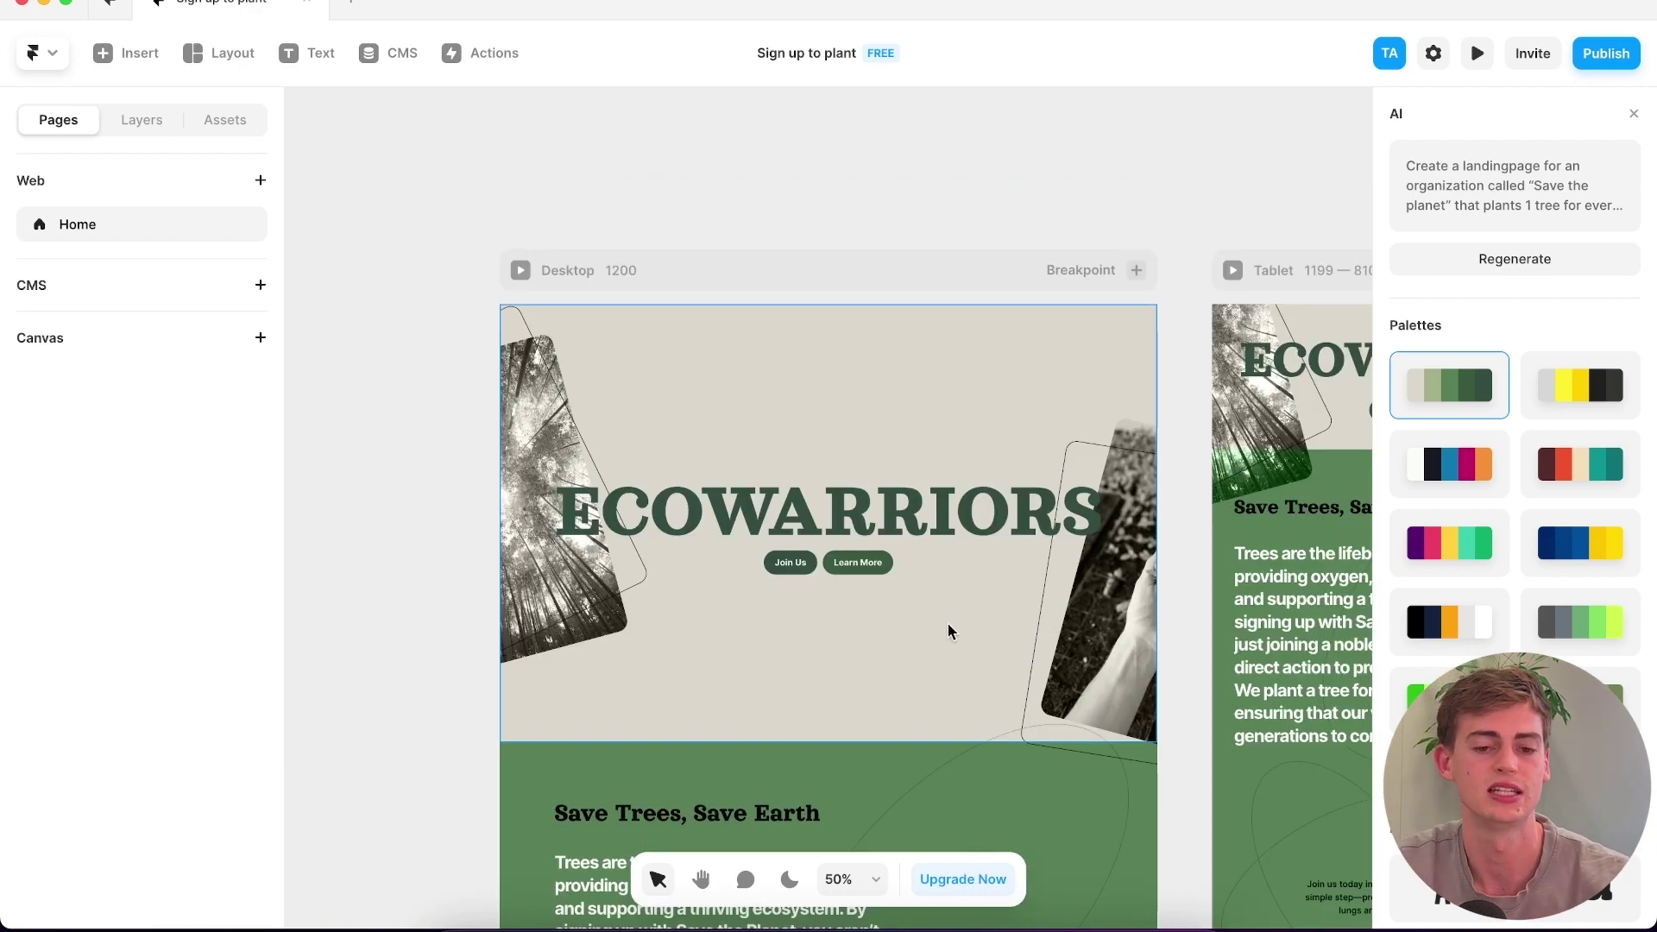
- Scroll through the ECOWARRIORS page from the hero down to the FAQ and footer
{"action": "scroll", "coordinate": [936, 561], "scroll_direction": "down", "scroll_amount": 6}
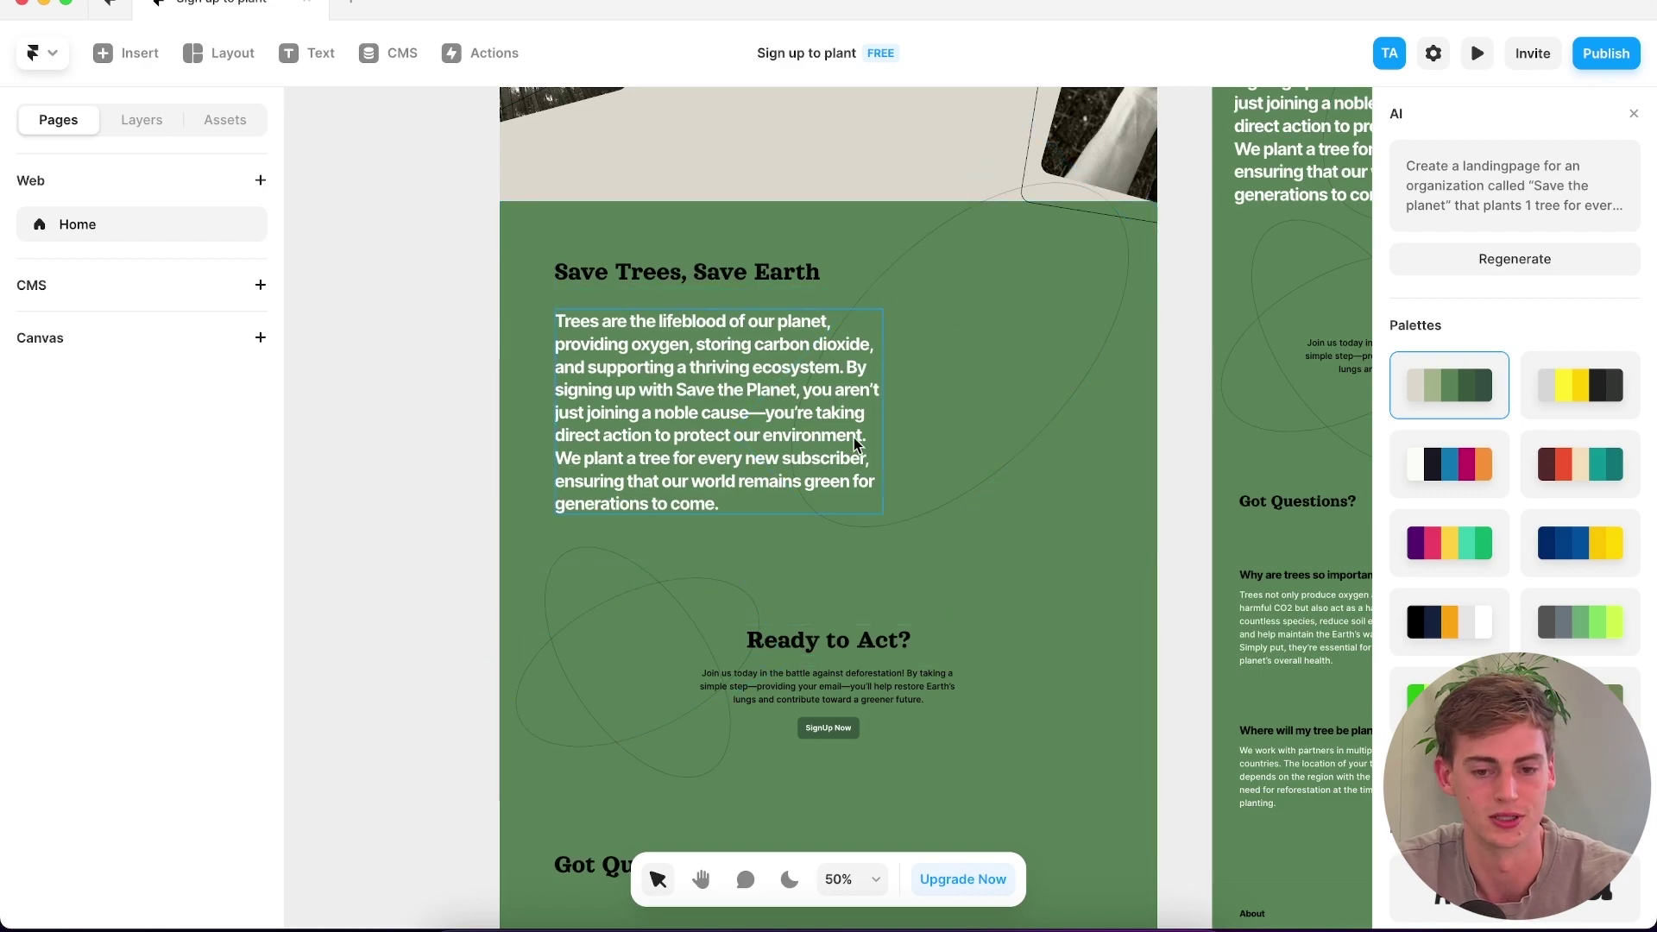
{"action": "scroll", "coordinate": [870, 554], "scroll_direction": "up", "scroll_amount": 5}
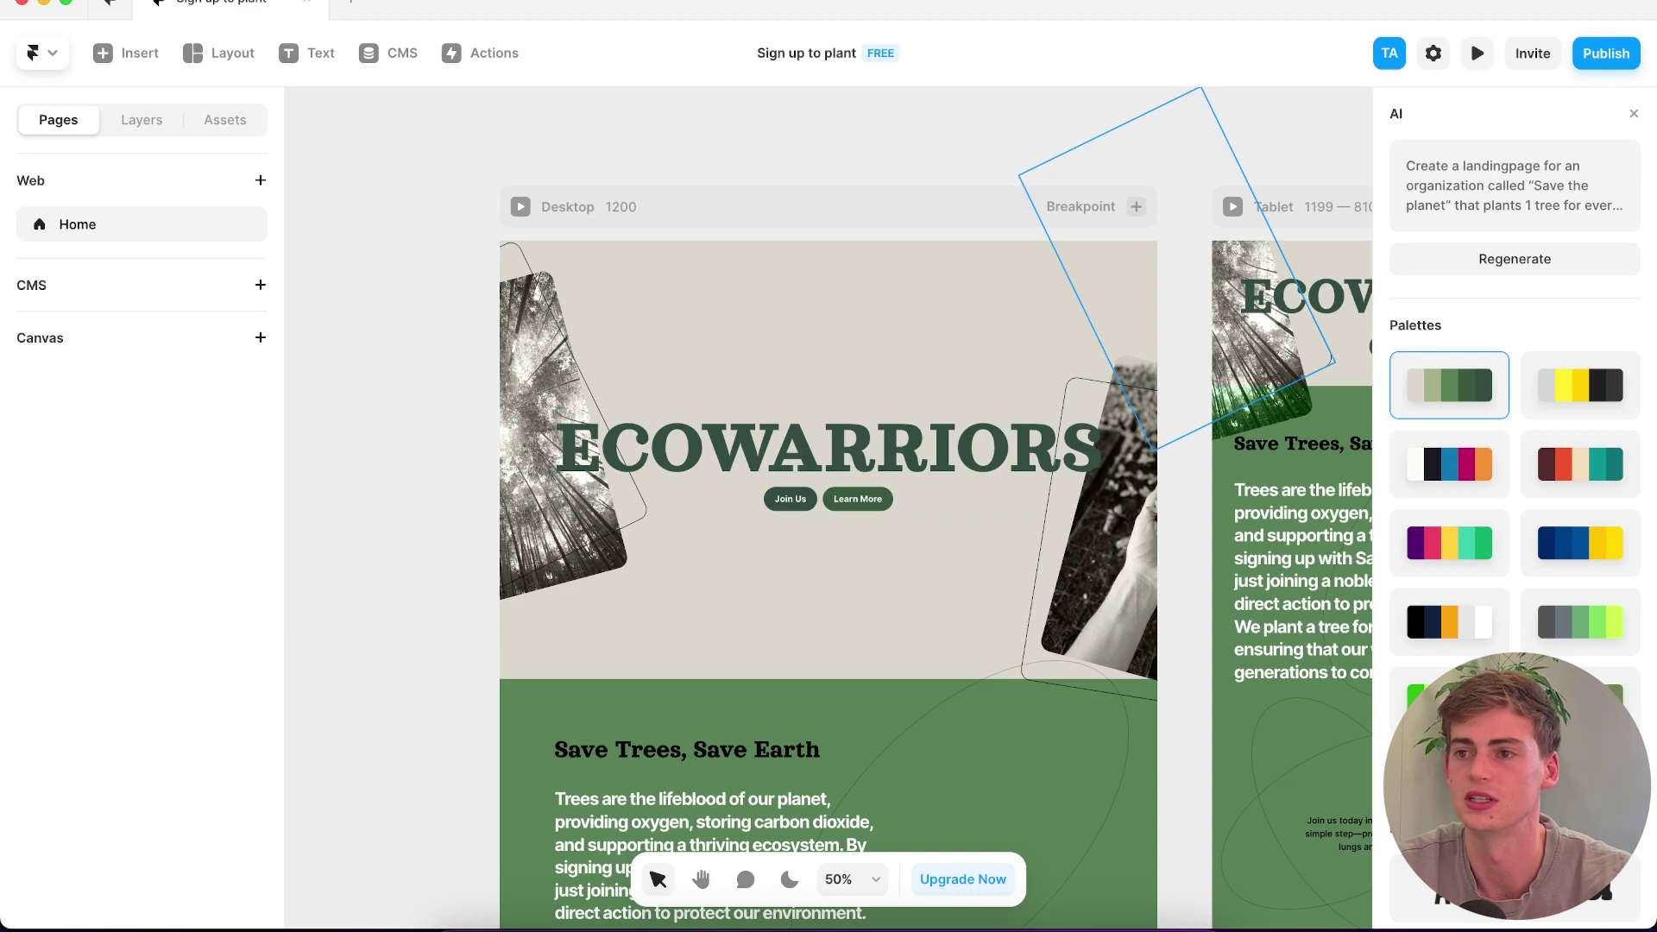
{"action": "scroll", "coordinate": [1070, 449], "scroll_direction": "up", "scroll_amount": 1}
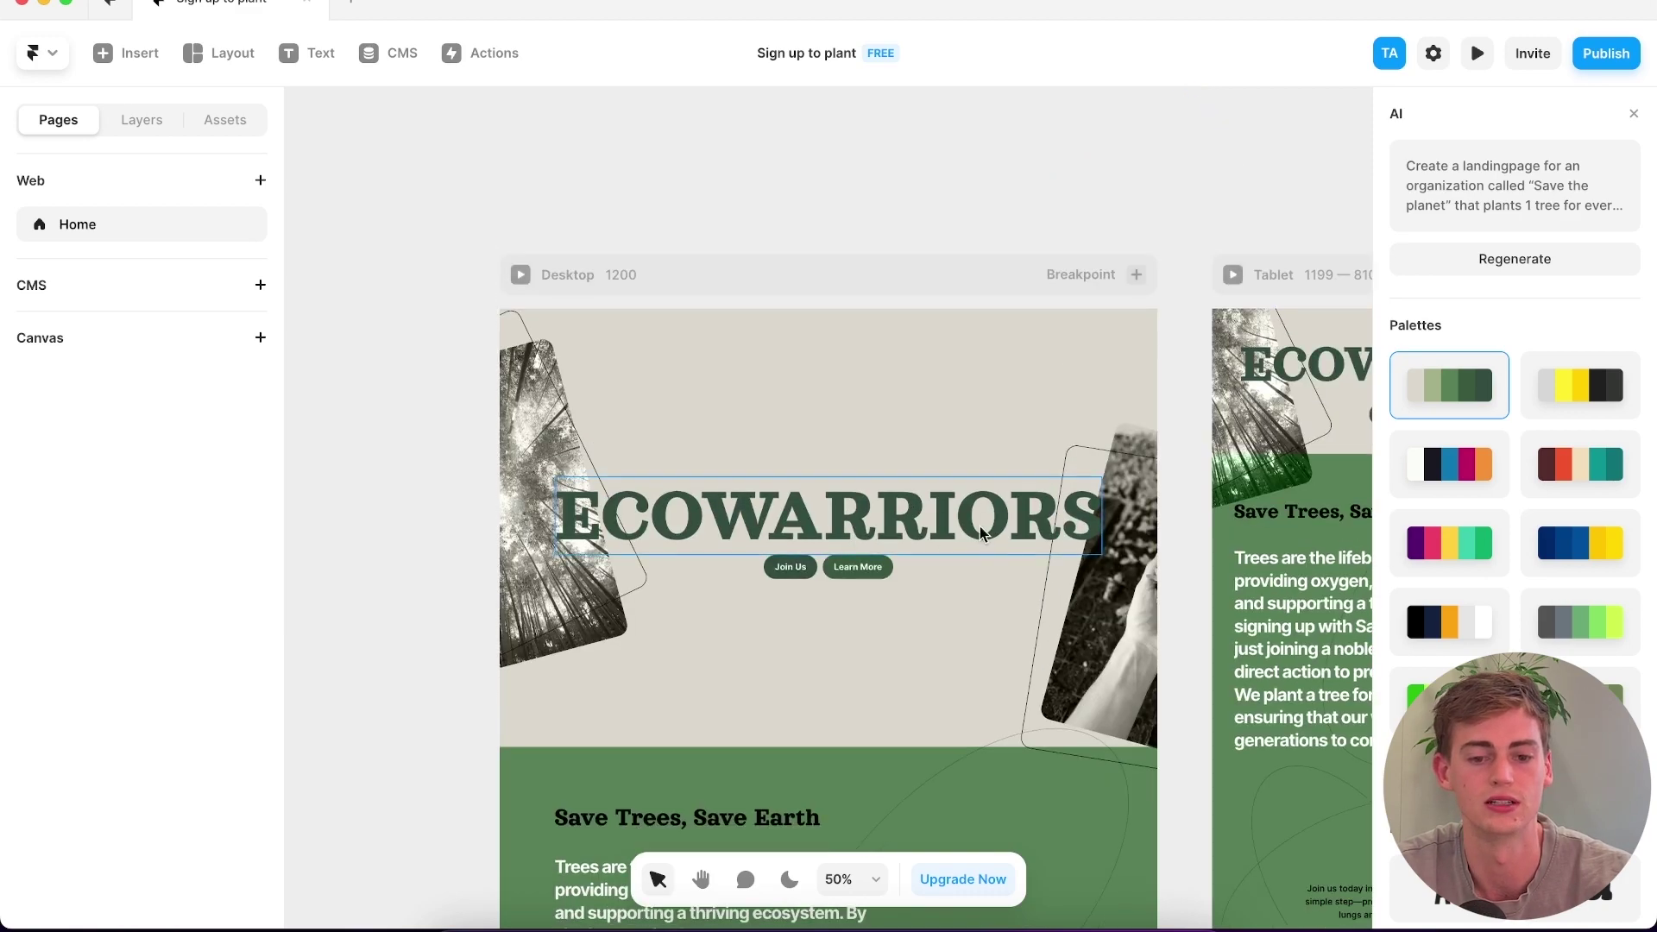
{"action": "scroll", "coordinate": [854, 528], "scroll_direction": "down", "scroll_amount": 6}
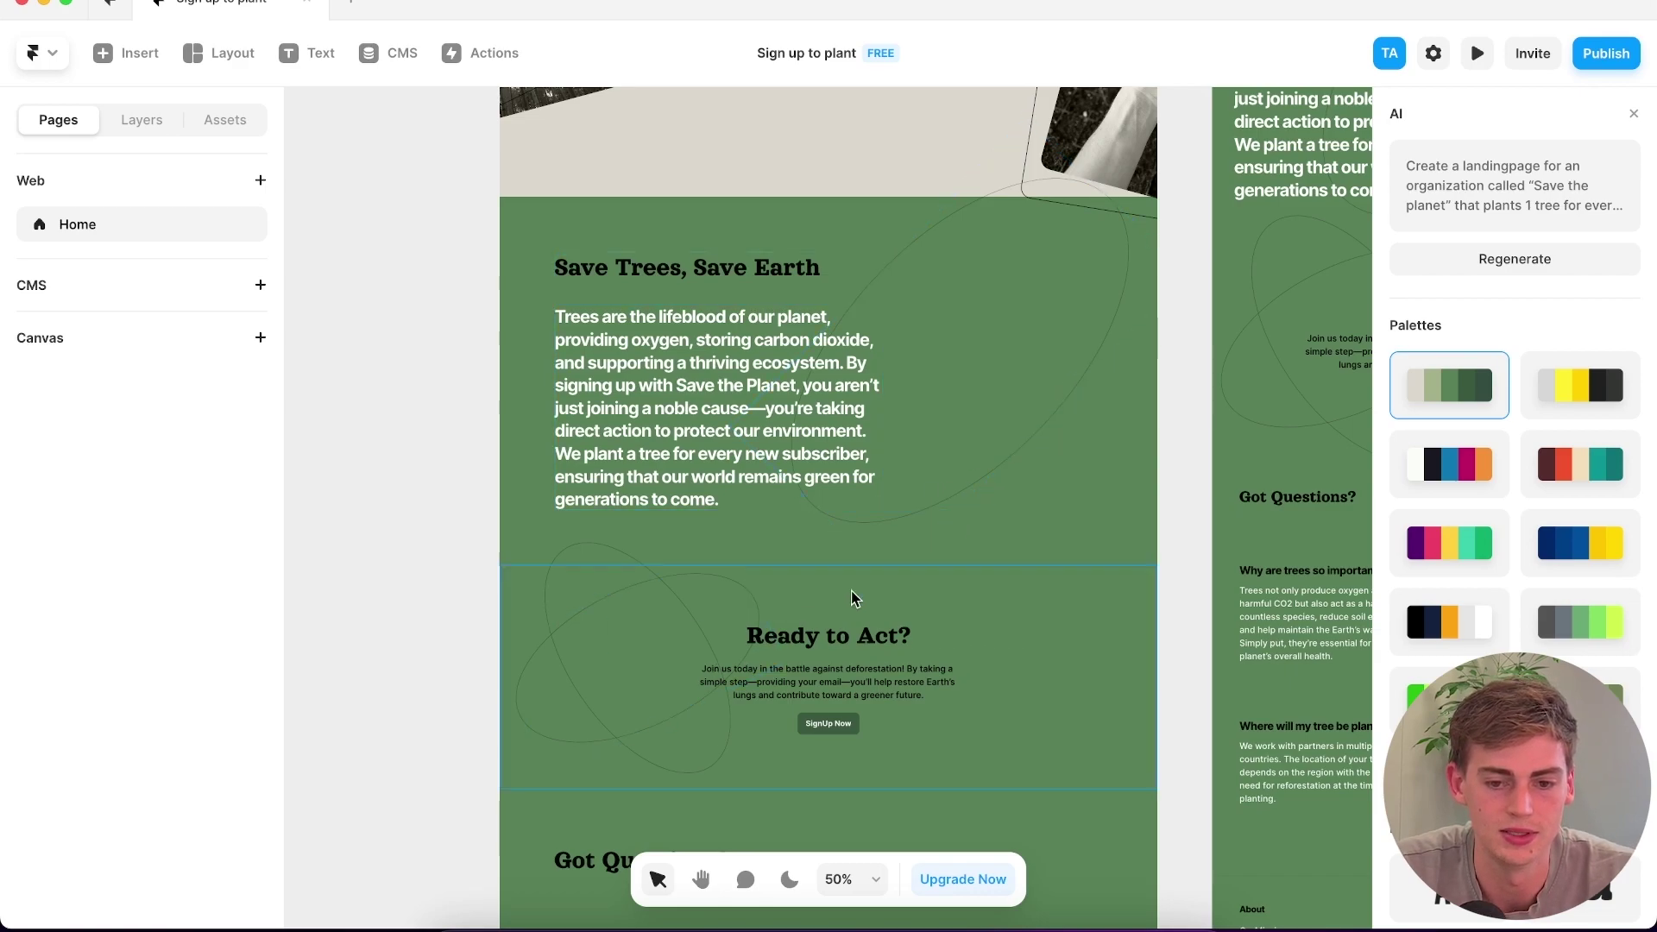
{"action": "scroll", "coordinate": [985, 522], "scroll_direction": "down", "scroll_amount": 3}
{"action": "scroll", "coordinate": [1020, 421], "scroll_direction": "down", "scroll_amount": 4}
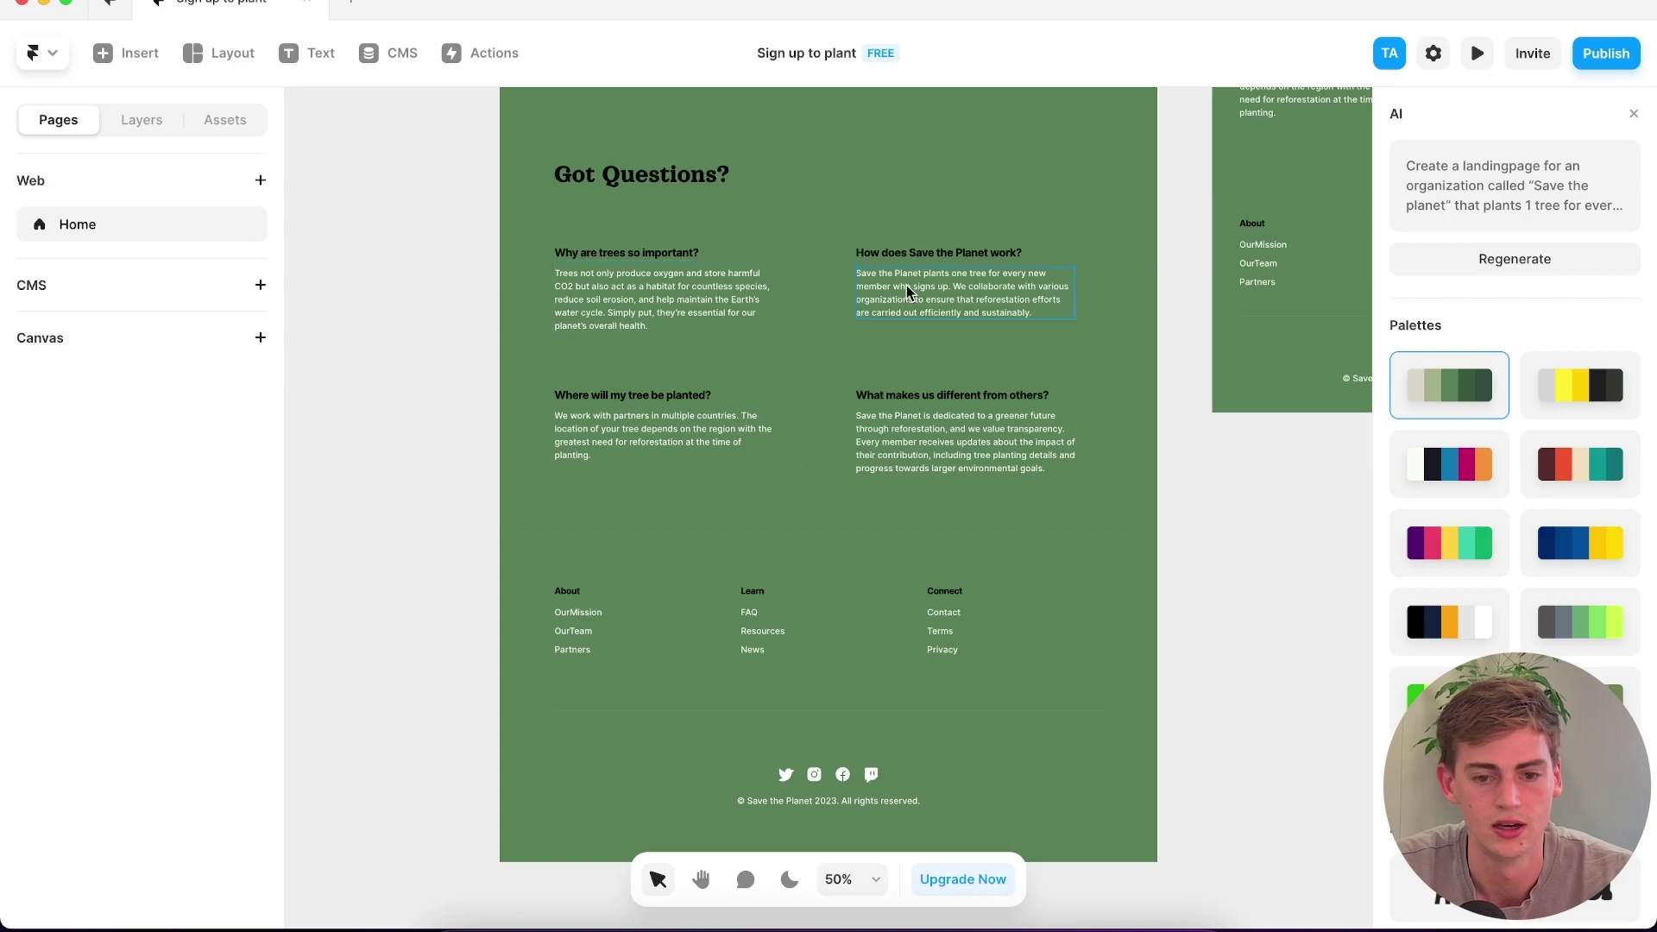
{"action": "scroll", "coordinate": [927, 443], "scroll_direction": "down", "scroll_amount": 1}
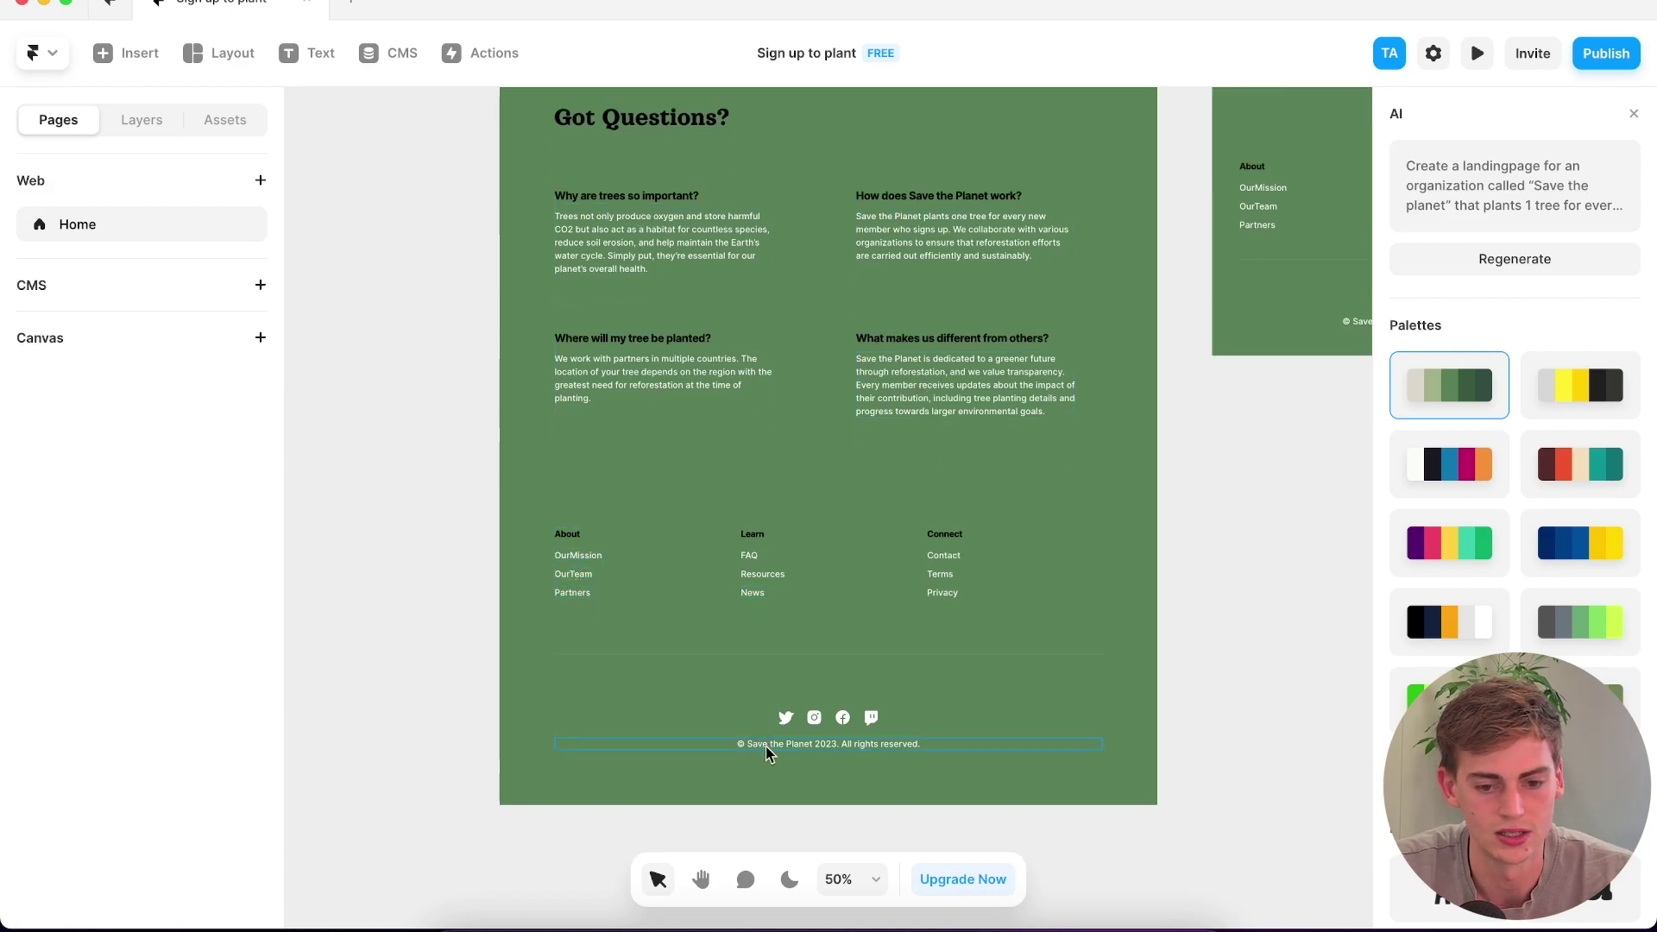
{"action": "scroll", "coordinate": [827, 694], "scroll_direction": "up", "scroll_amount": 15}
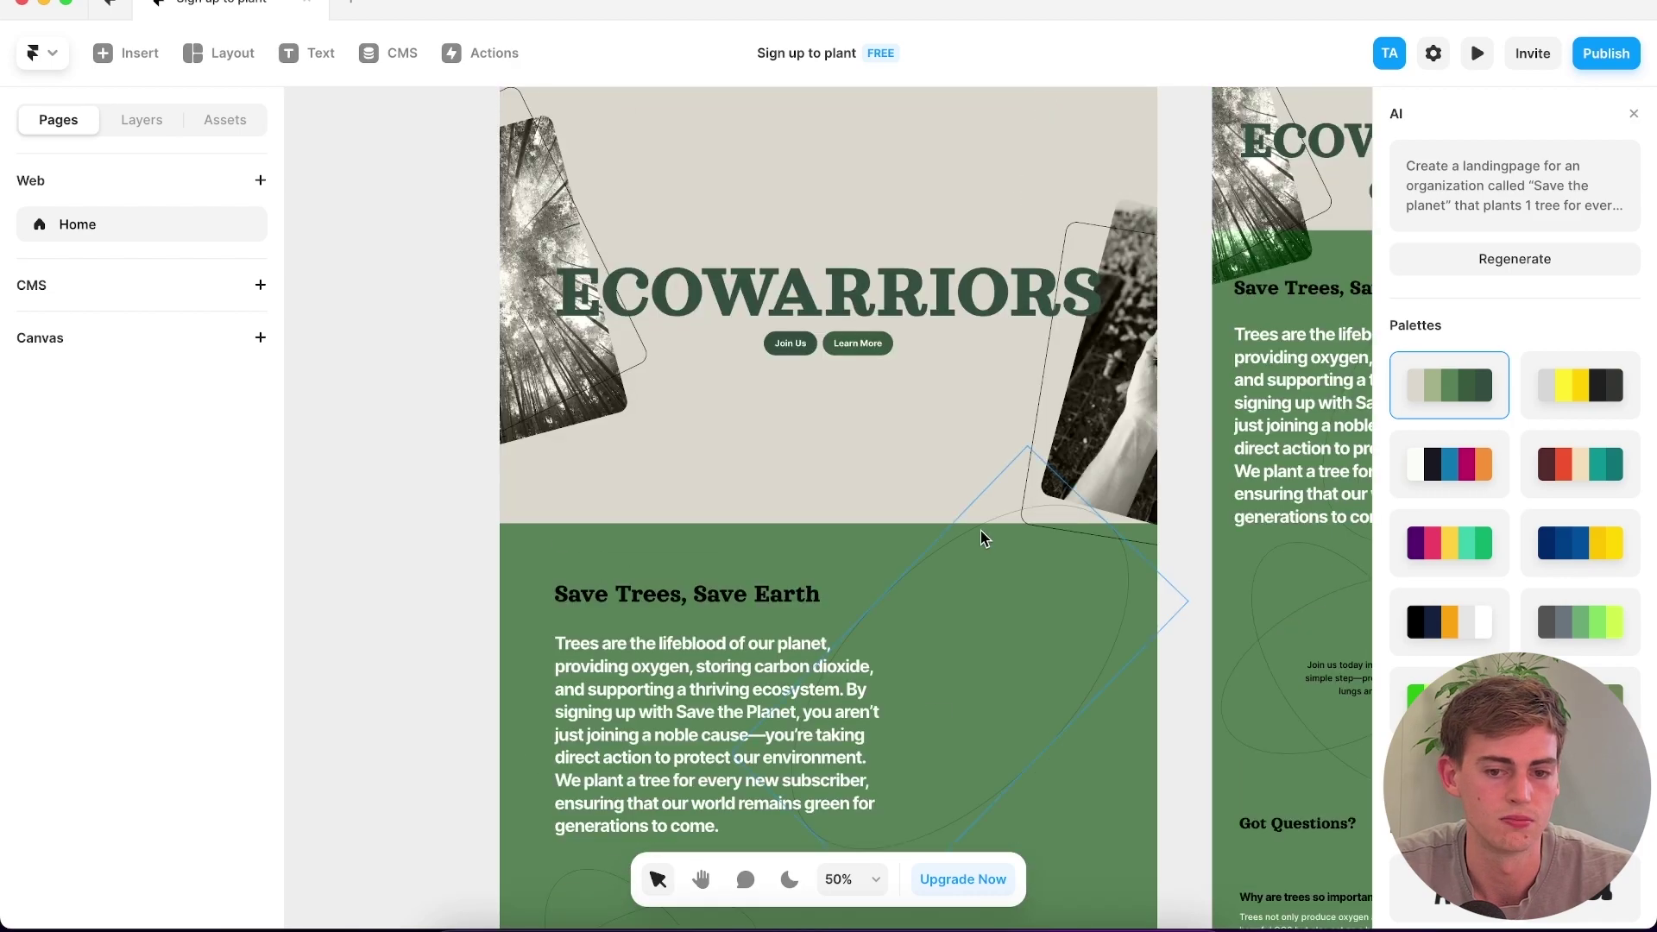
{"action": "scroll", "coordinate": [982, 533], "scroll_direction": "down", "scroll_amount": 4}
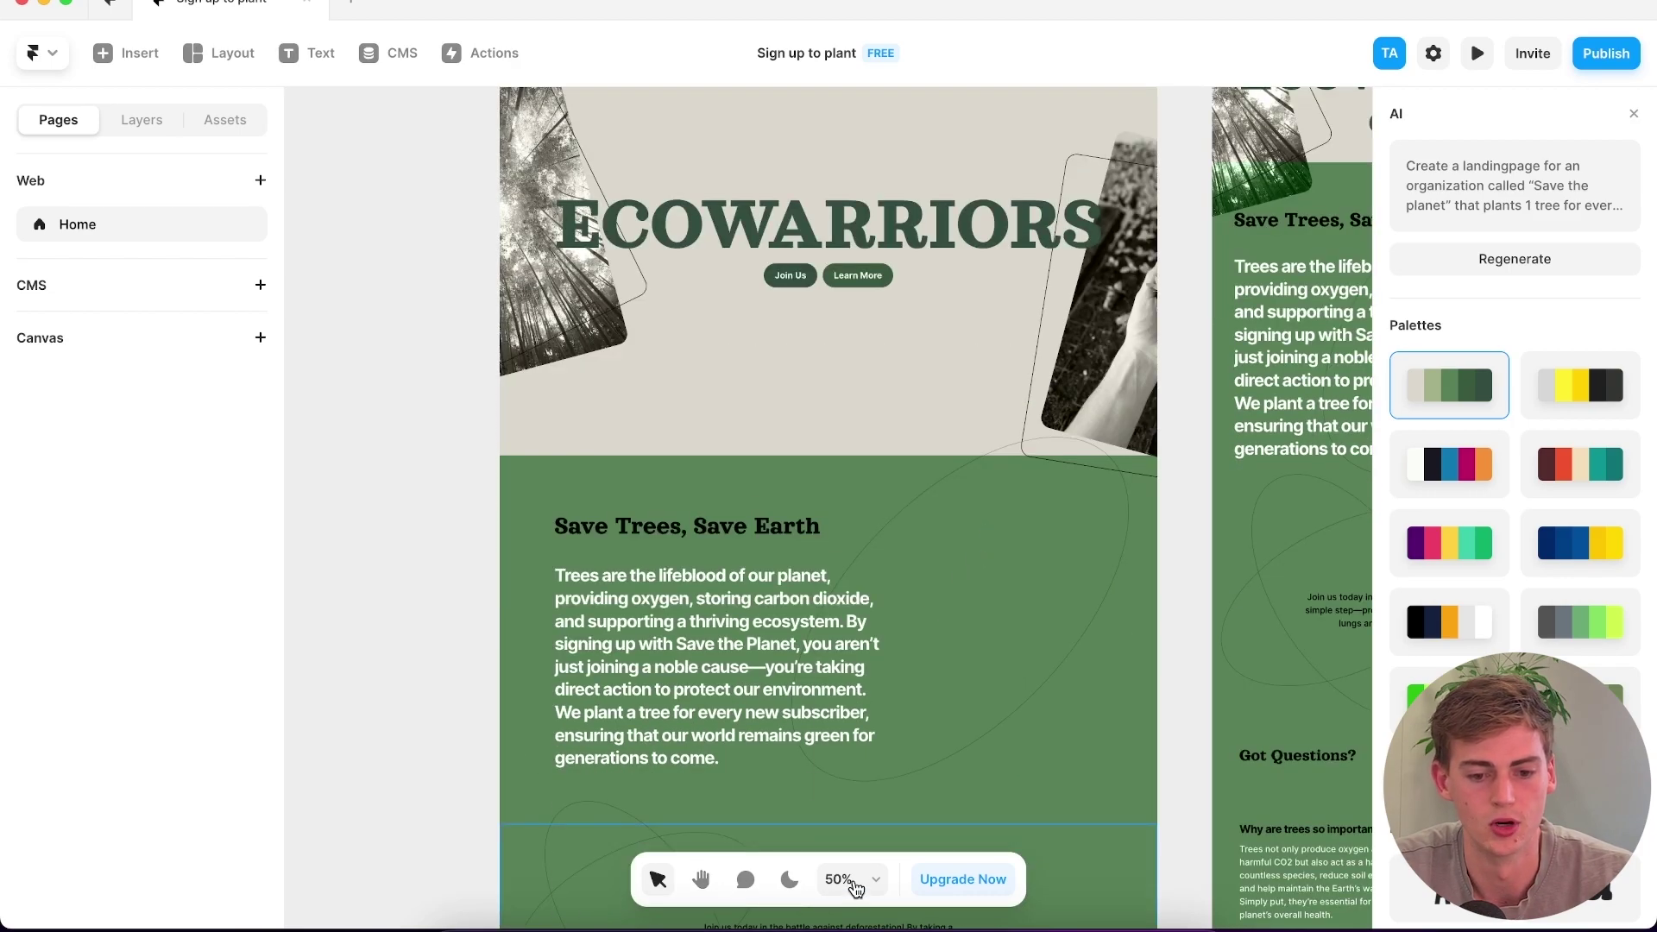
- Zoom out to 25%, pan to frame the page, then zoom back in to 50%
{"action": "left_click", "coordinate": [849, 880]}
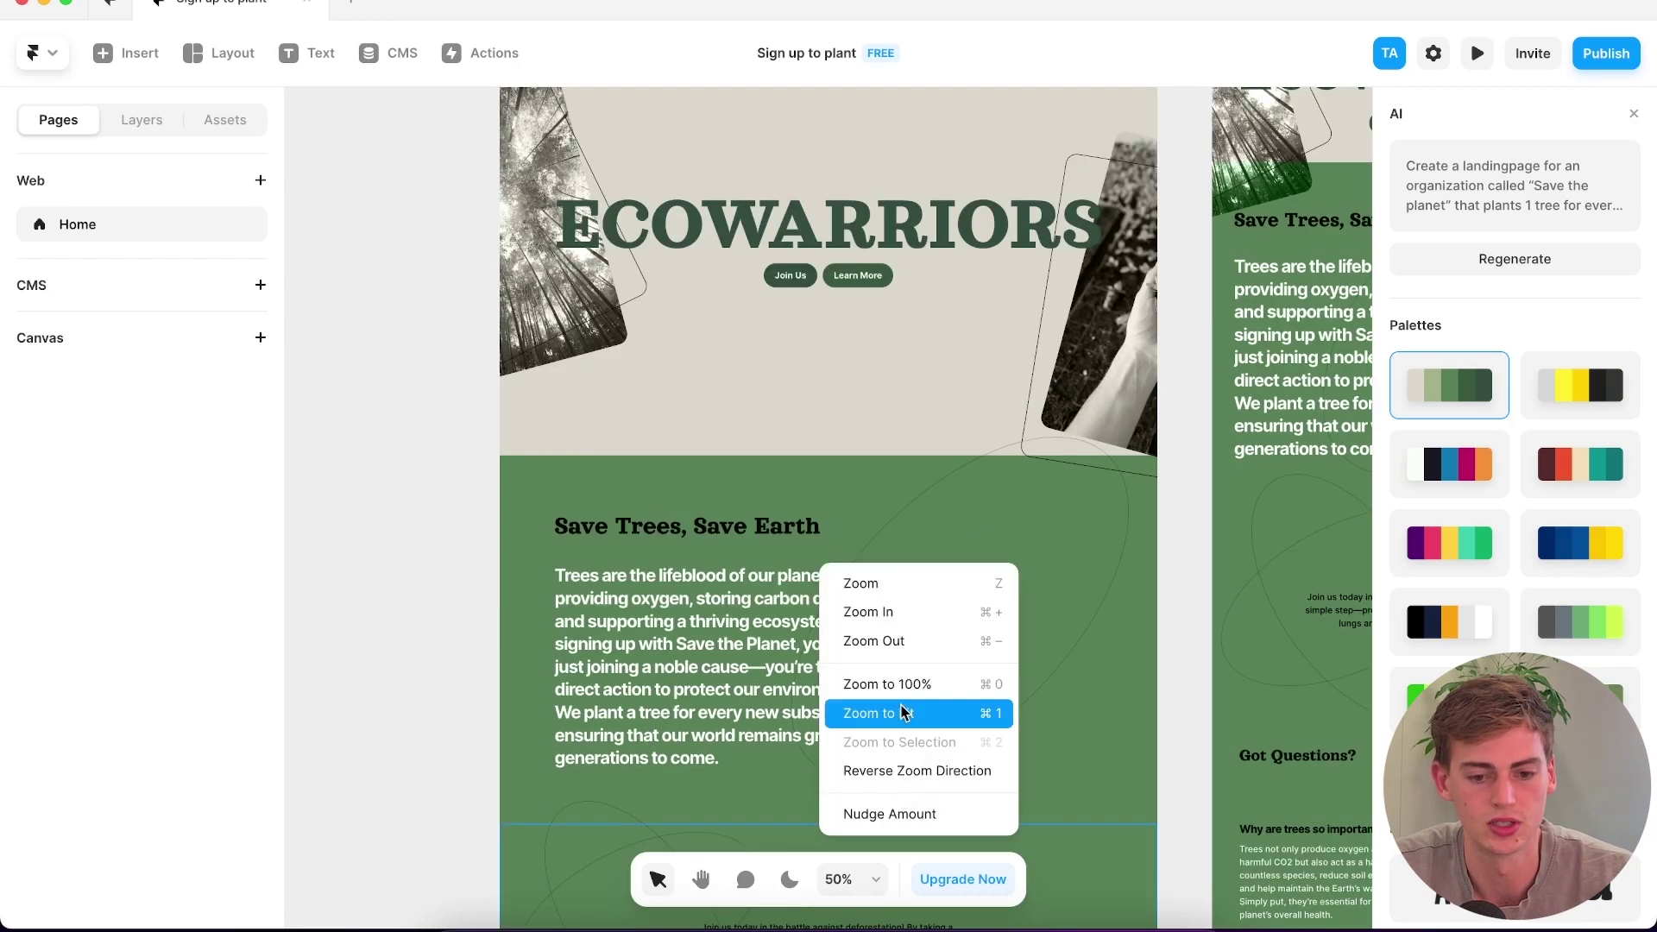
{"action": "left_click", "coordinate": [870, 639]}
{"action": "key", "text": "h"}
{"action": "left_click_drag", "start_coordinate": [478, 555], "coordinate": [731, 561]}
{"action": "left_click", "coordinate": [837, 879]}
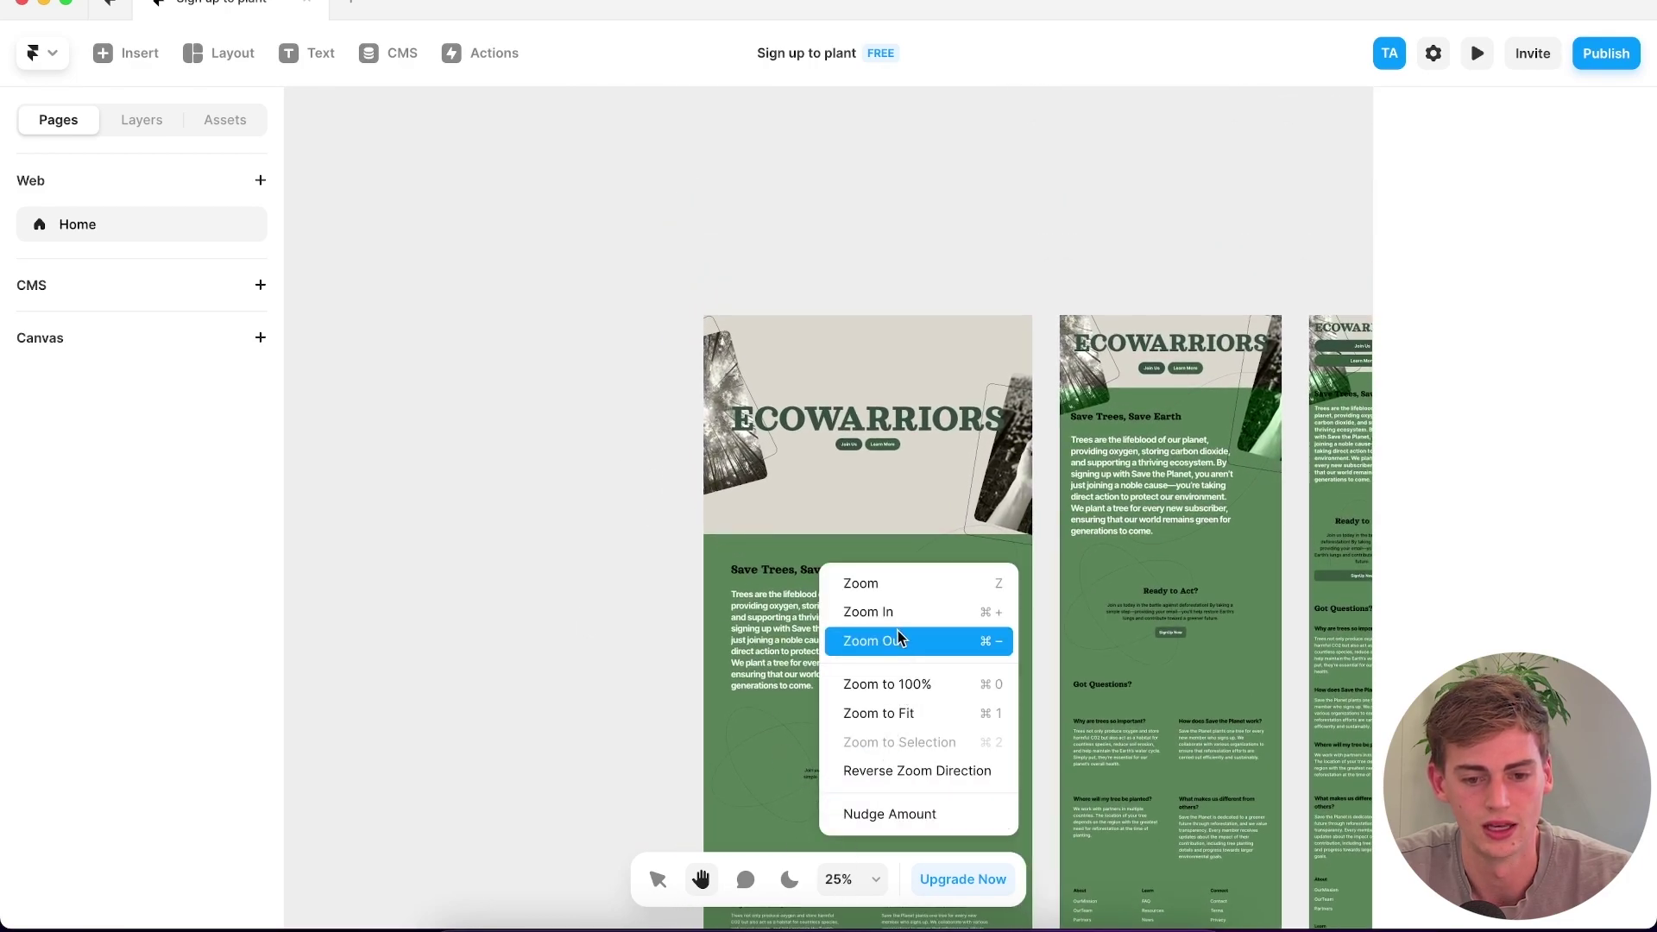
{"action": "left_click", "coordinate": [807, 612]}
{"action": "scroll", "coordinate": [910, 595], "scroll_direction": "down", "scroll_amount": 8}
{"action": "scroll", "coordinate": [918, 495], "scroll_direction": "up", "scroll_amount": 1}
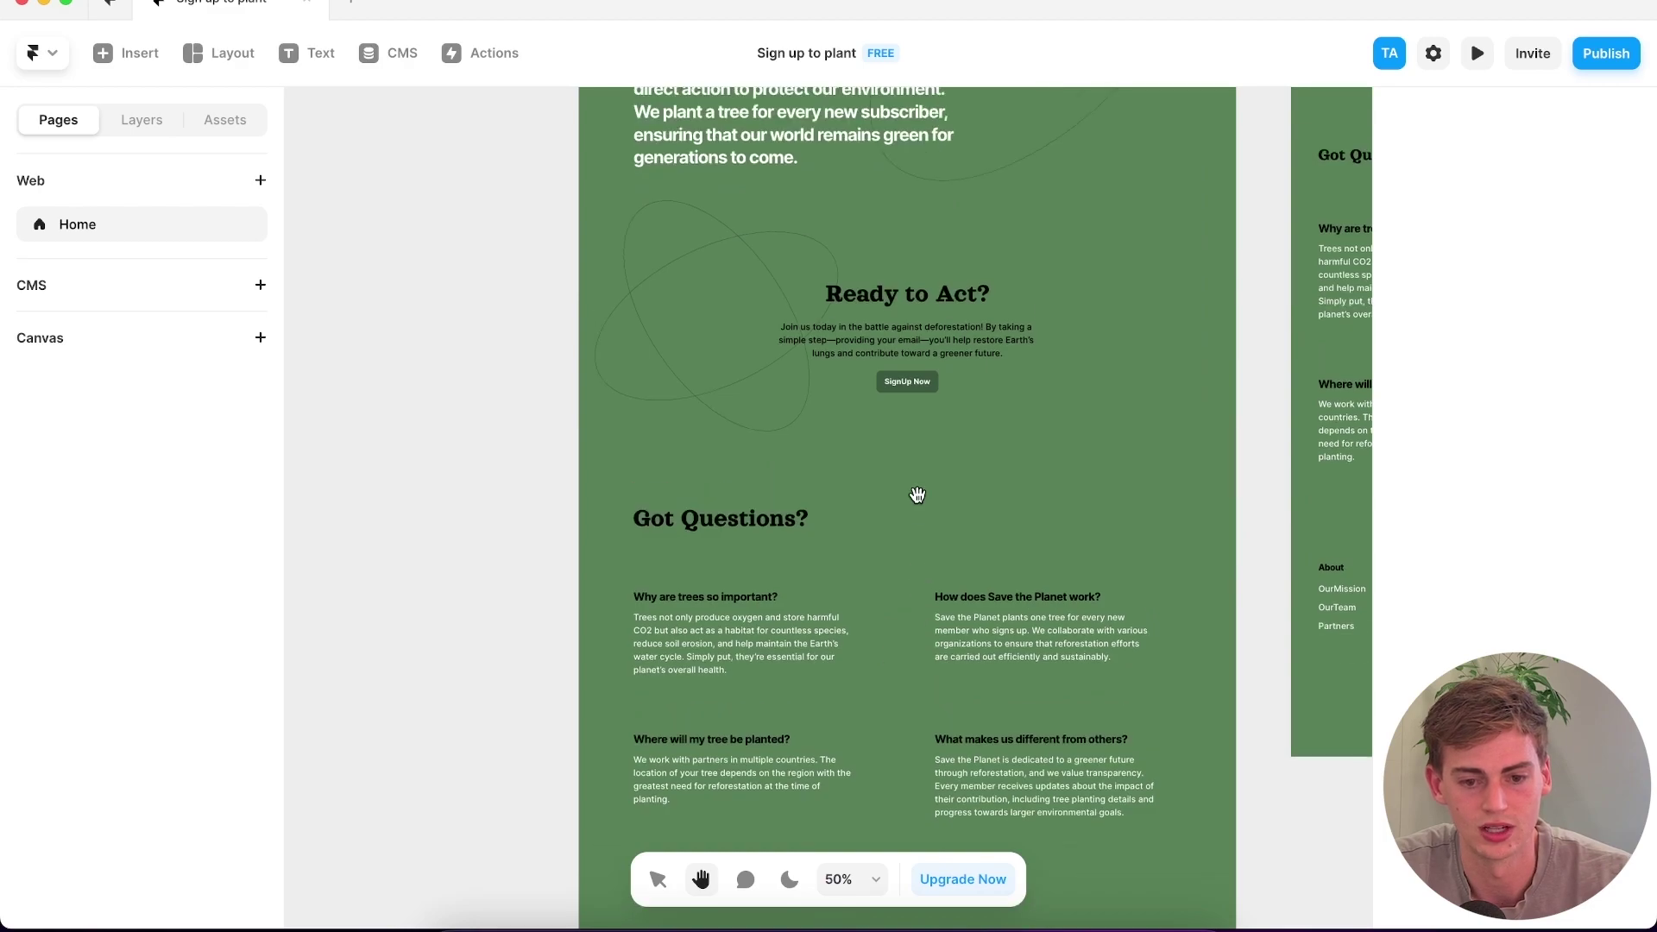
{"action": "scroll", "coordinate": [888, 394], "scroll_direction": "up", "scroll_amount": 10}
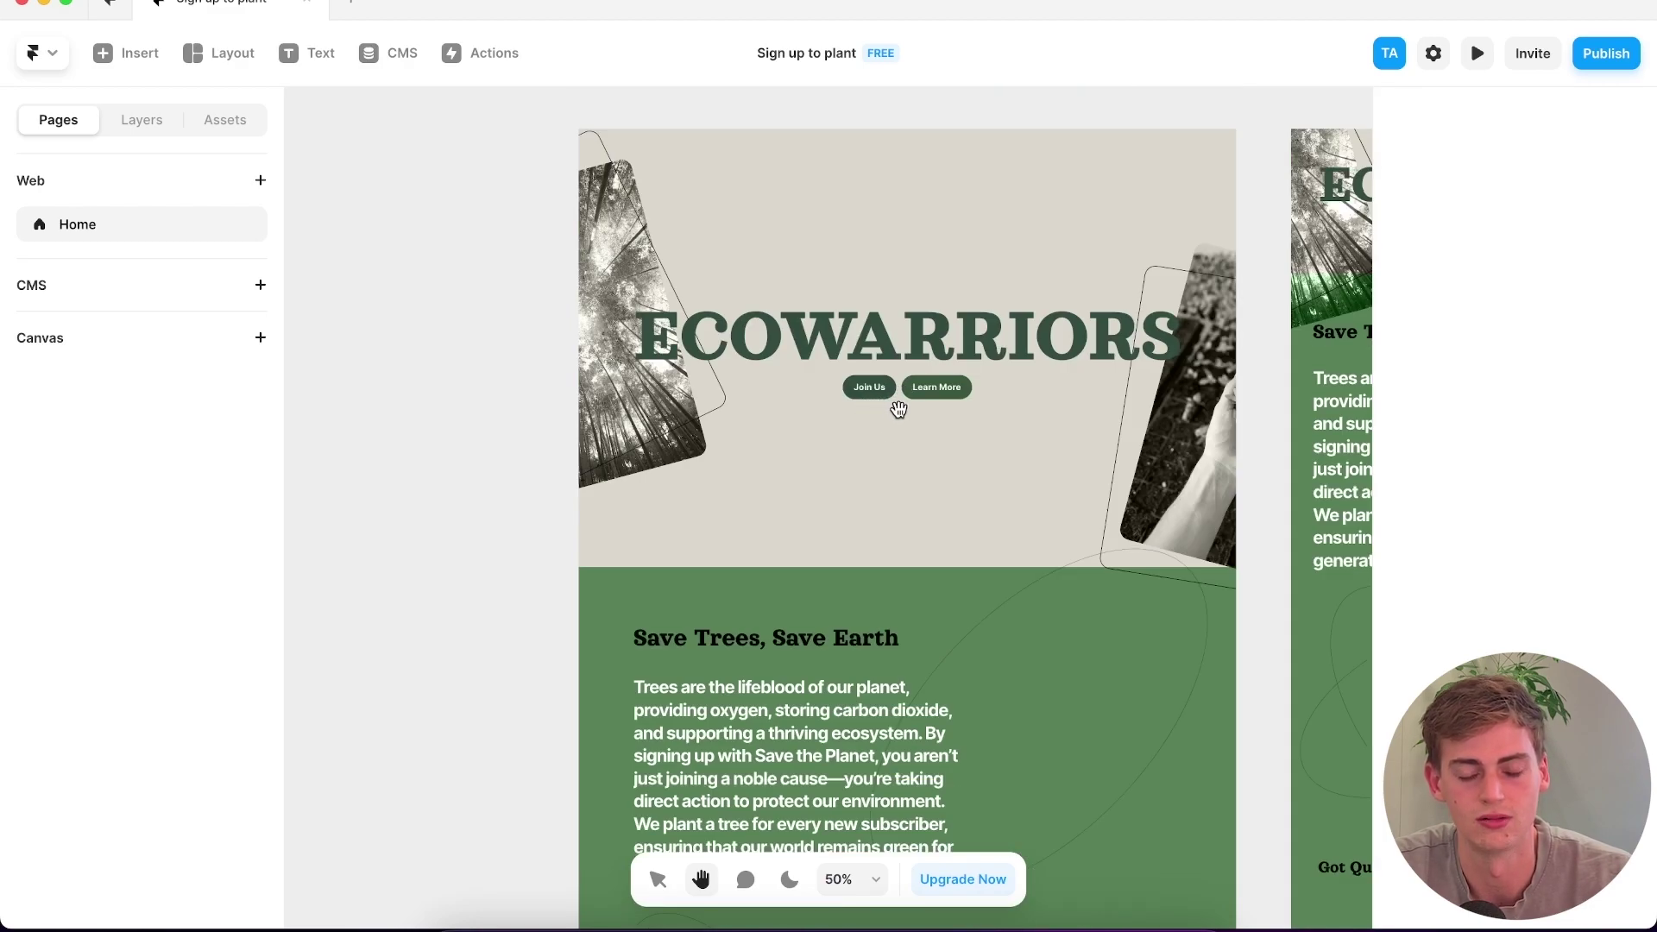
{"action": "scroll", "coordinate": [958, 414], "scroll_direction": "down", "scroll_amount": 1}
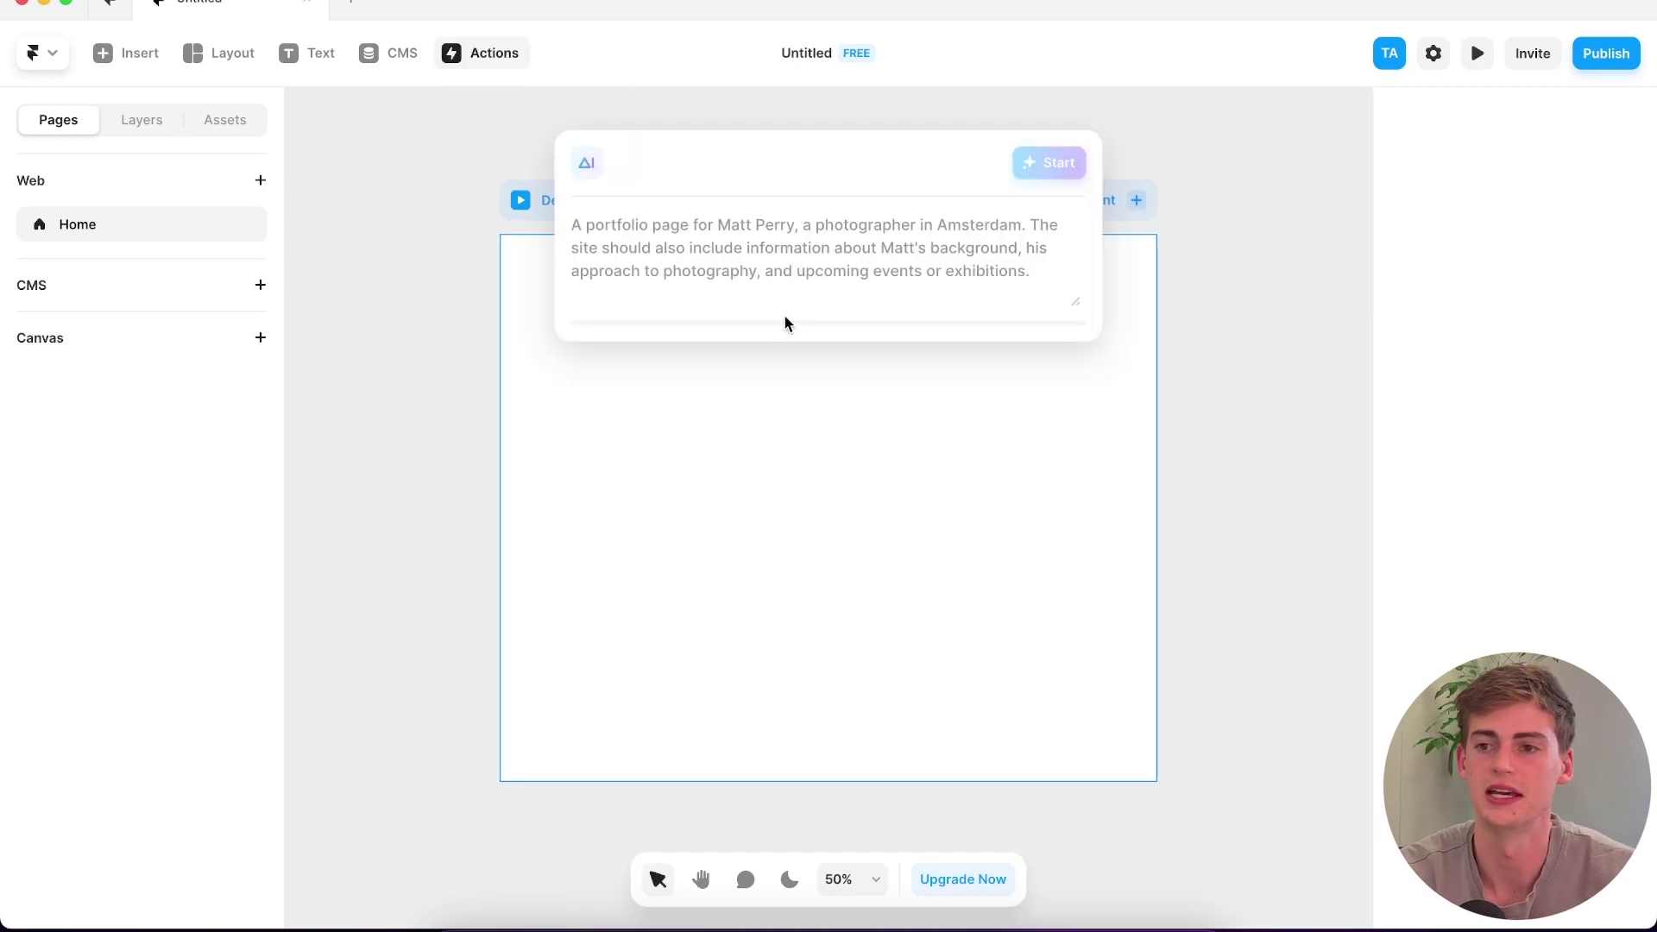
- Paste the explorer travel diary prompt with blog posts, photos and contact form, then start generation
{"action": "type", "text": "Create a travel diary website for a explorer called \"James Cook\". On this website James can write blogs of his adventures and it shows the pictures he has taken.  The website should show all of James recent adventures. On the website is also a contact form where people can get in touch with james."}
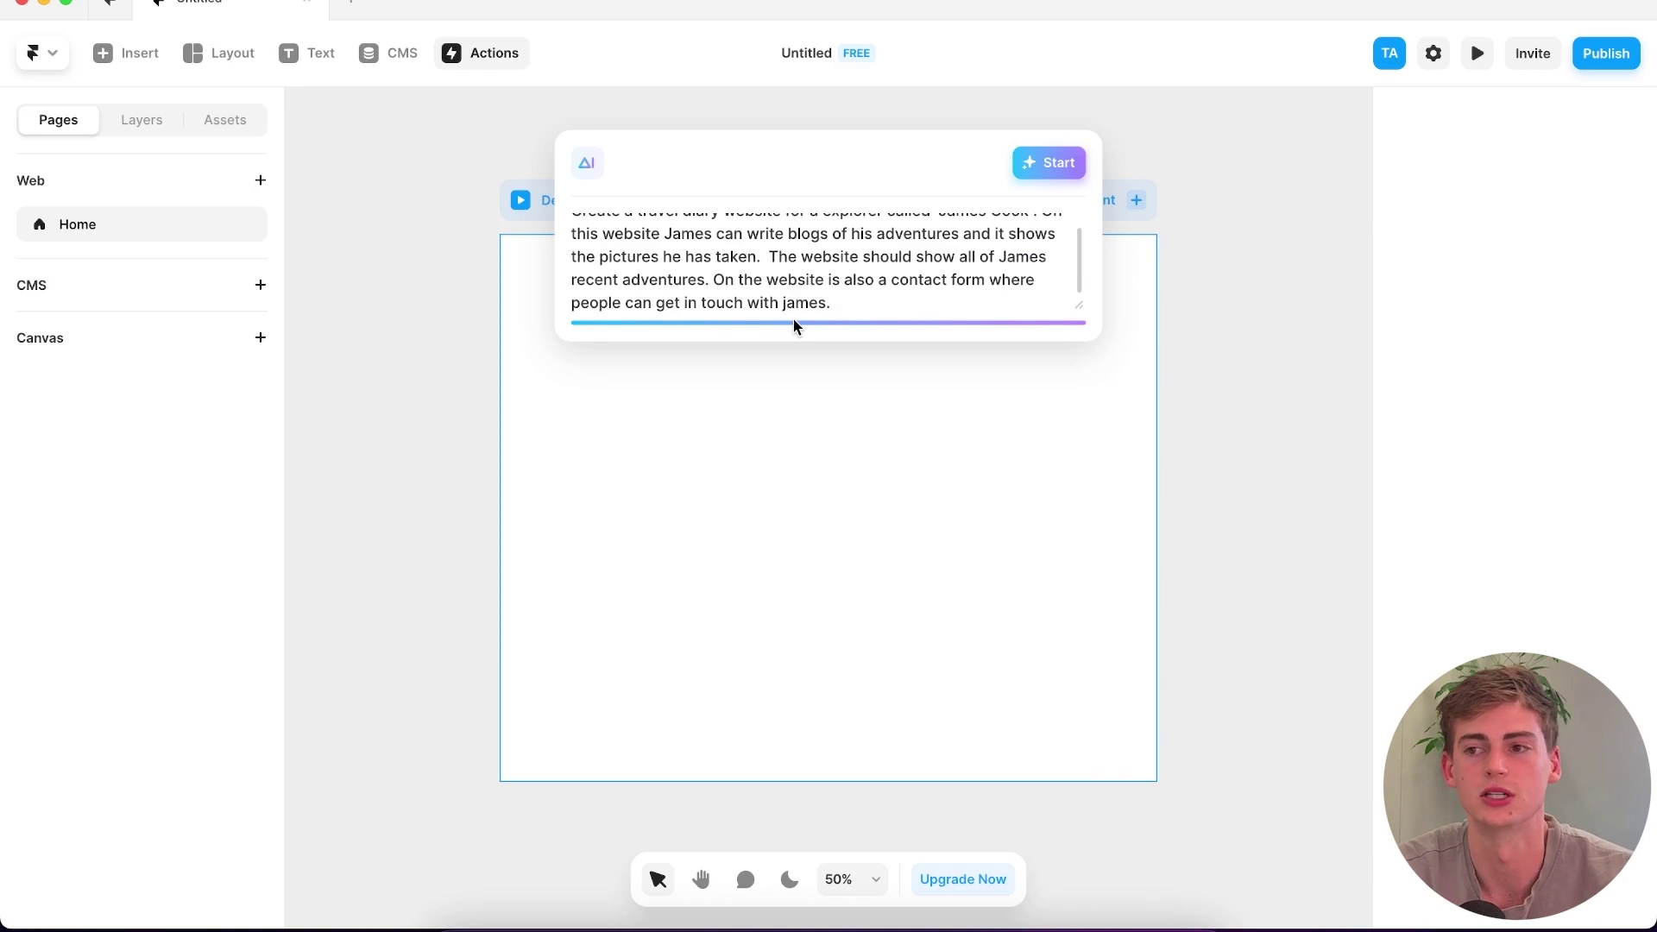
{"action": "scroll", "coordinate": [854, 300], "scroll_direction": "up", "scroll_amount": 1}
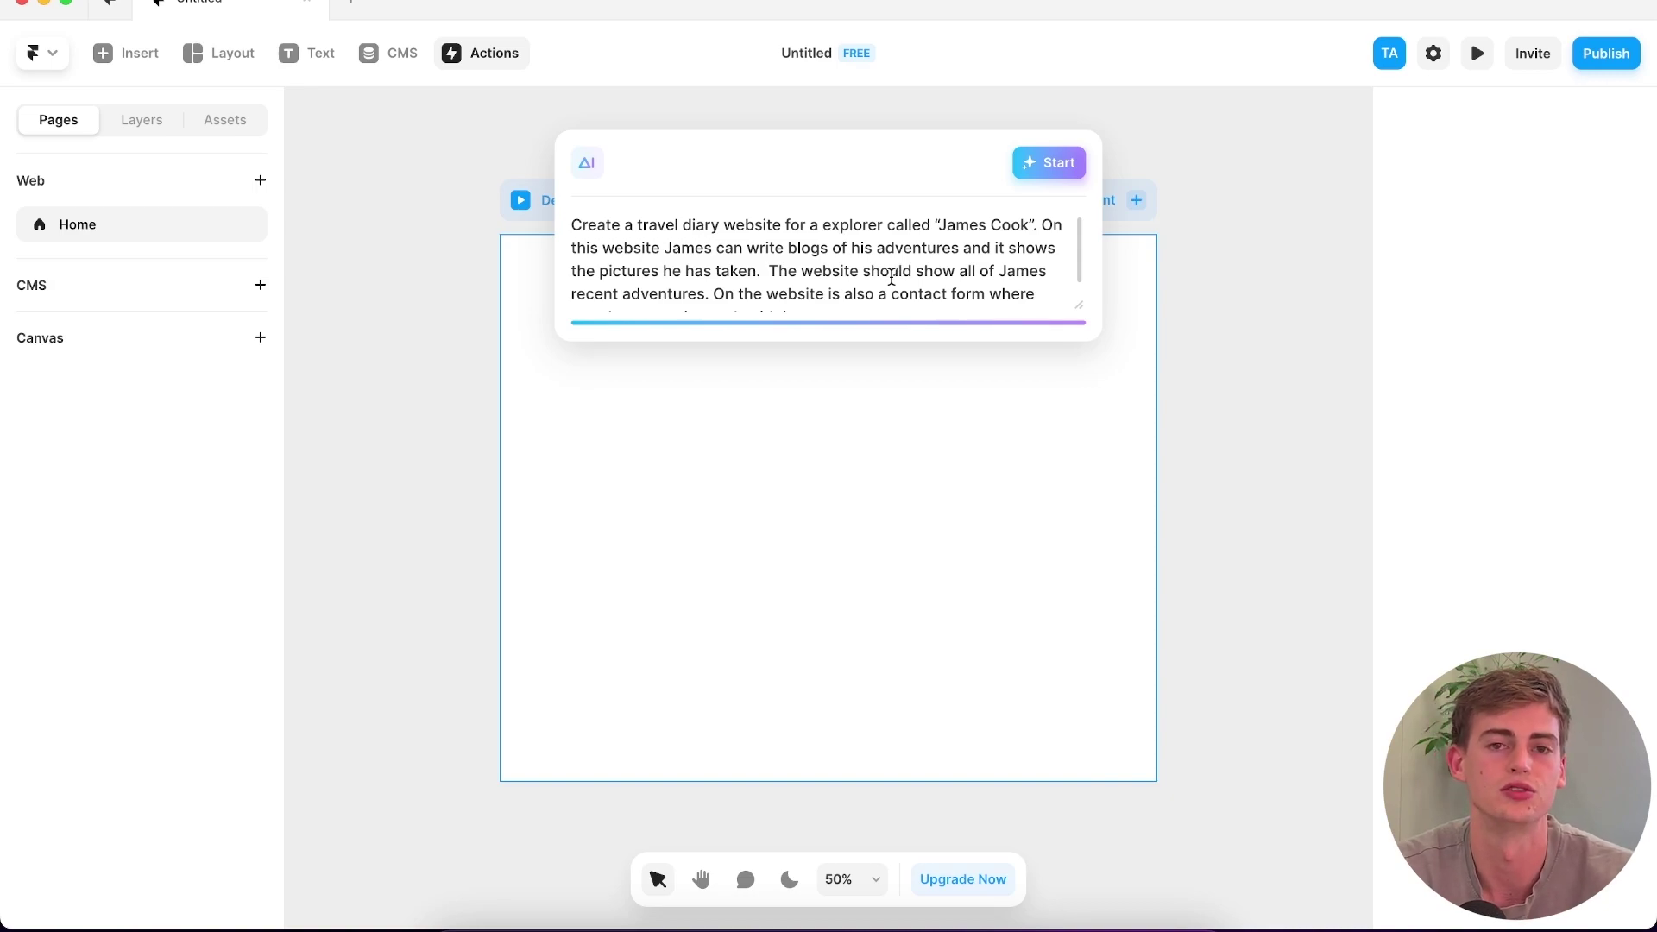
{"action": "left_click", "coordinate": [1061, 166]}
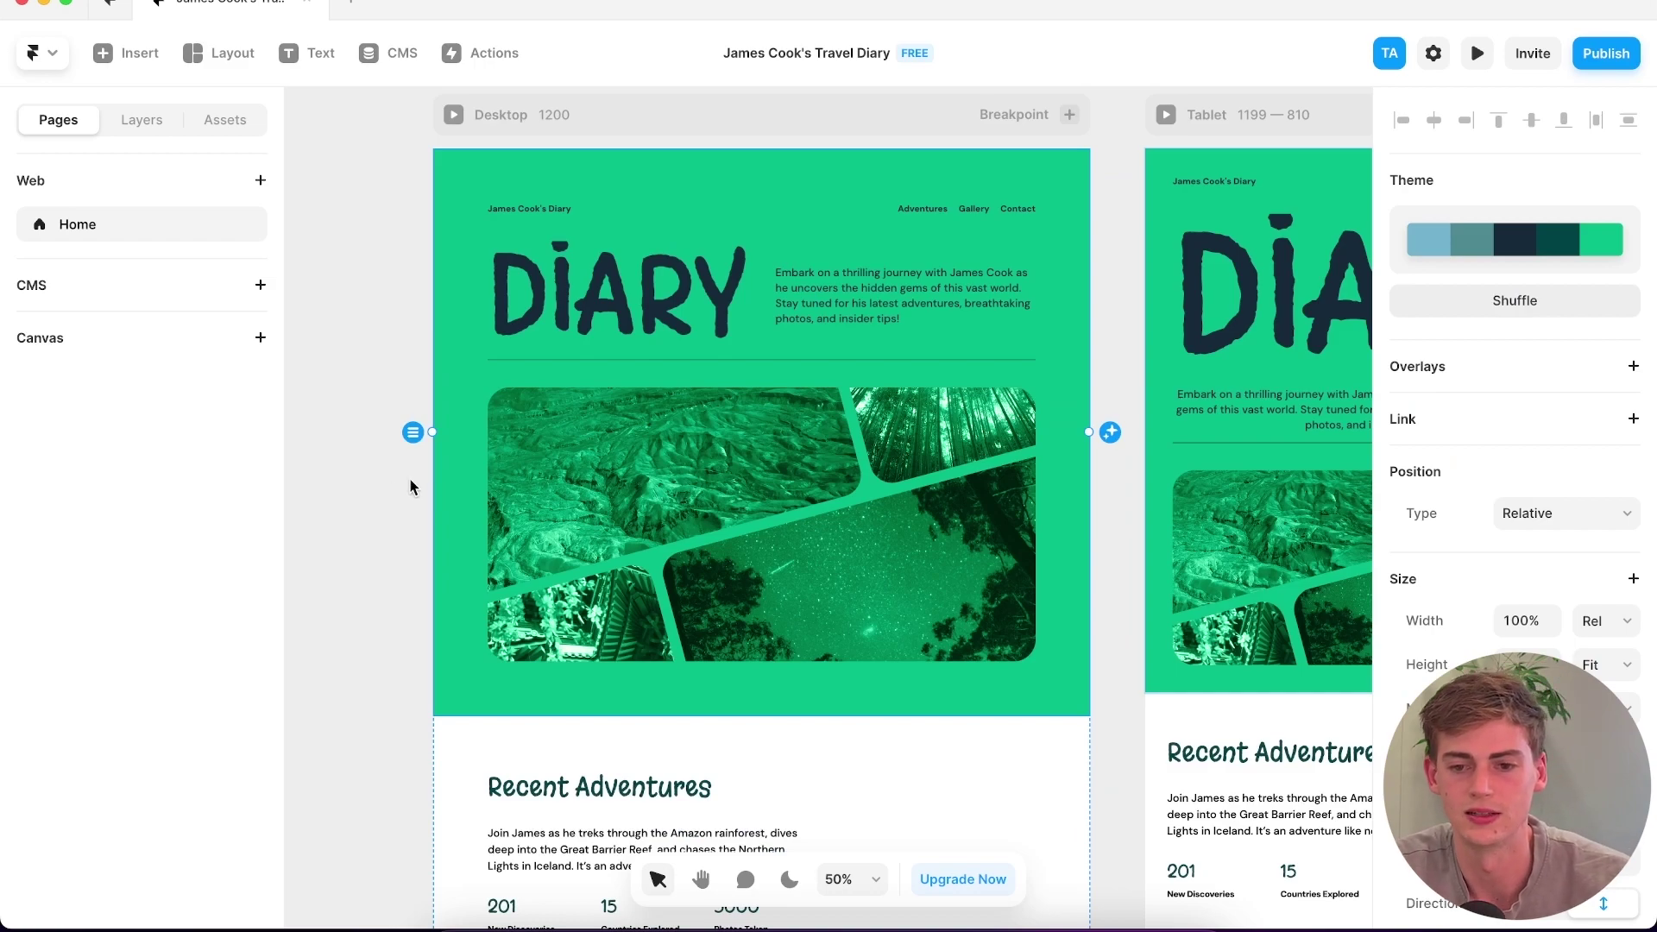
- Shuffle the travel diary's theme colours and scroll through the whole page
{"action": "left_click", "coordinate": [1567, 312]}
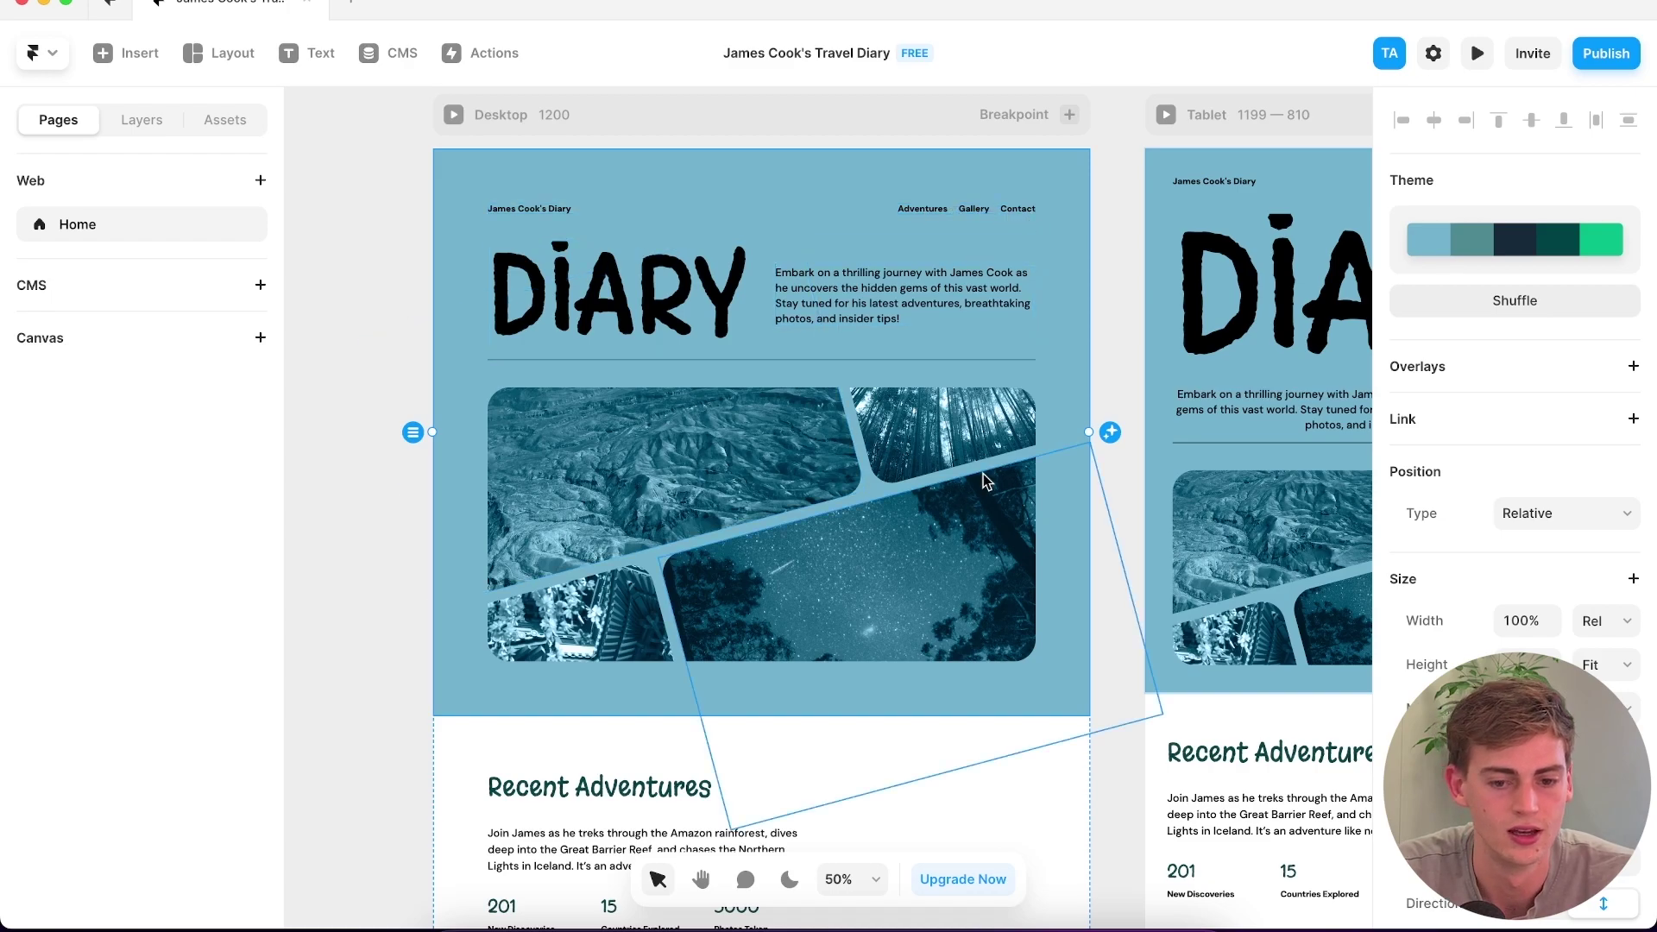
{"action": "scroll", "coordinate": [984, 474], "scroll_direction": "down", "scroll_amount": 3}
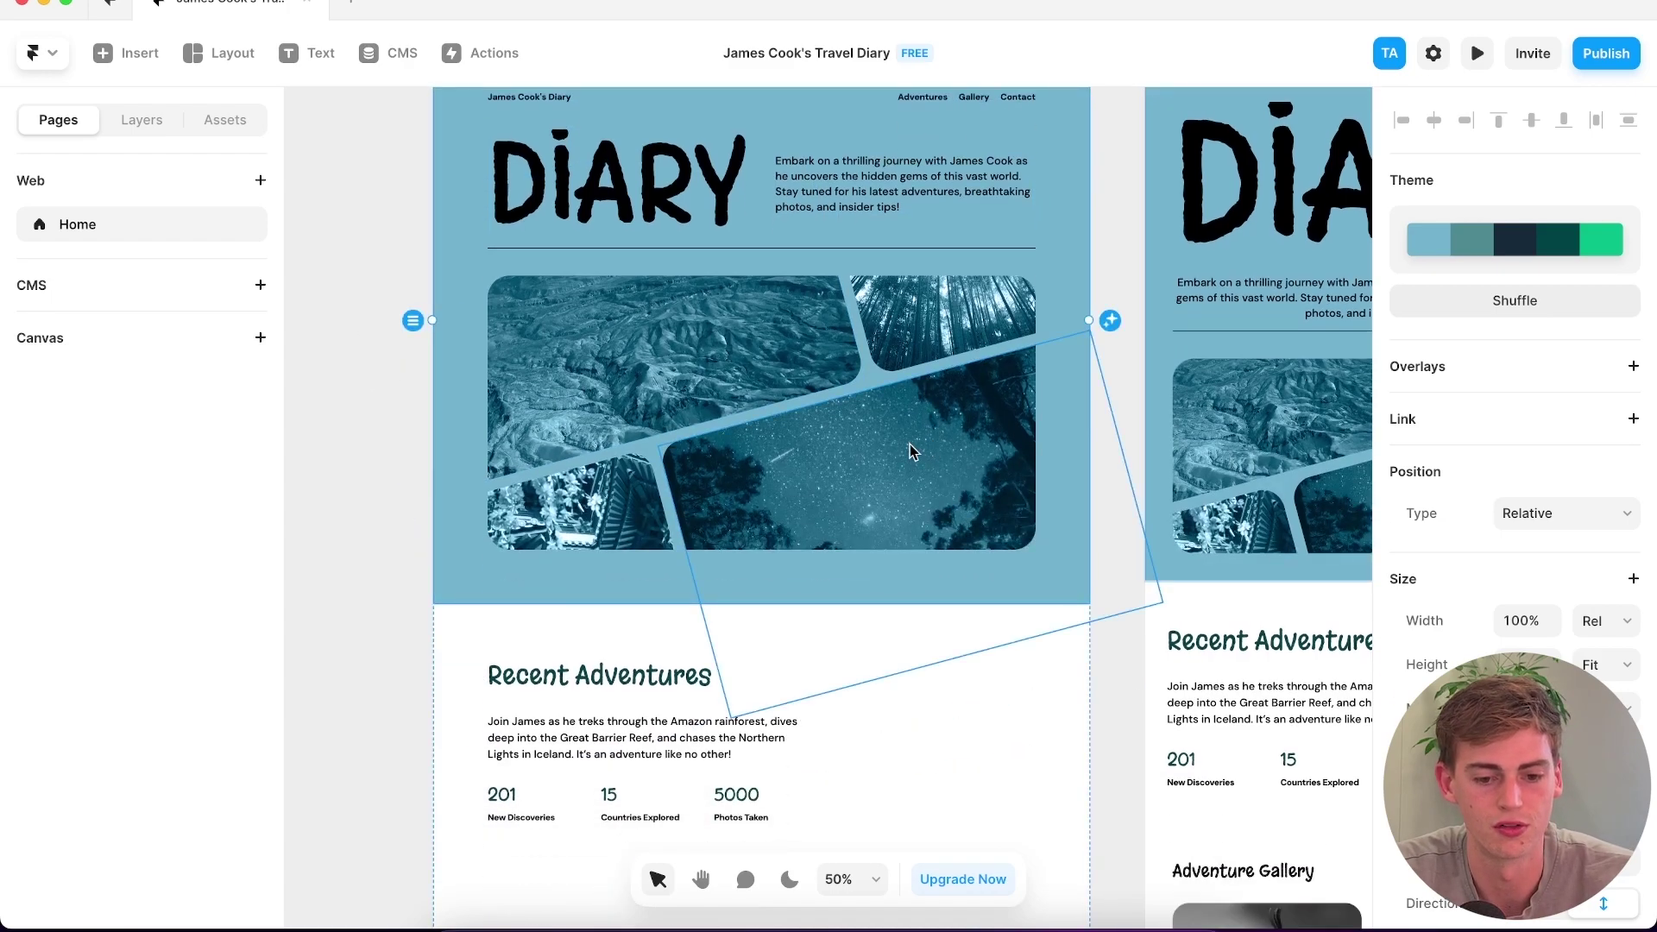
{"action": "scroll", "coordinate": [910, 444], "scroll_direction": "down", "scroll_amount": 5}
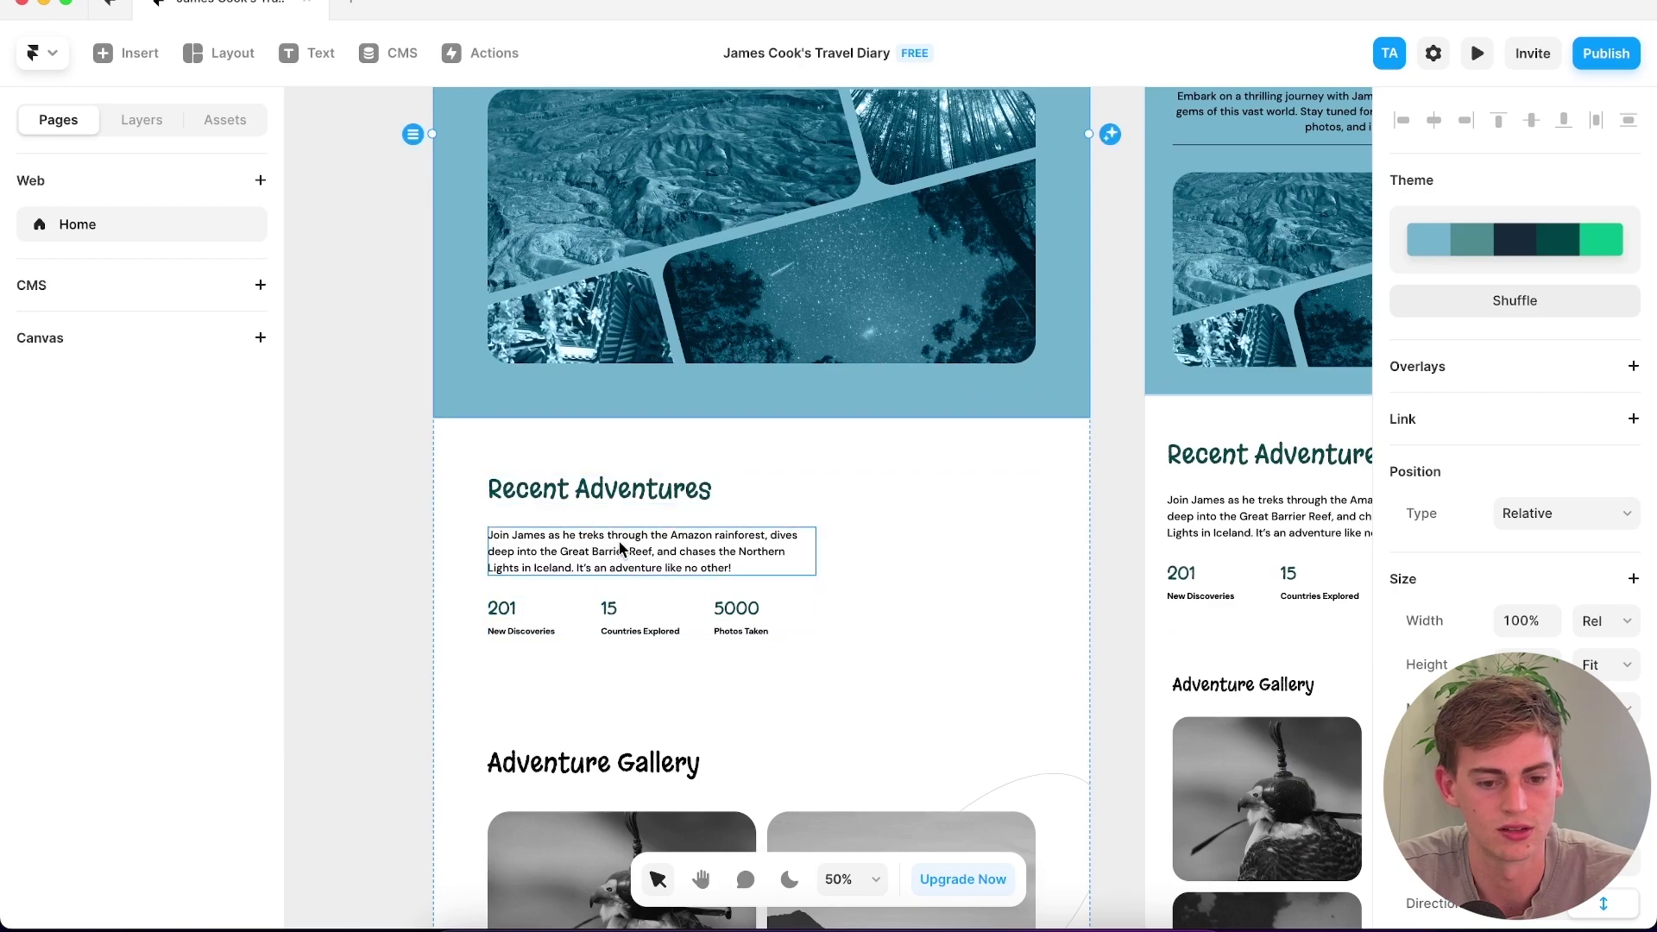
{"action": "scroll", "coordinate": [601, 526], "scroll_direction": "down", "scroll_amount": 5}
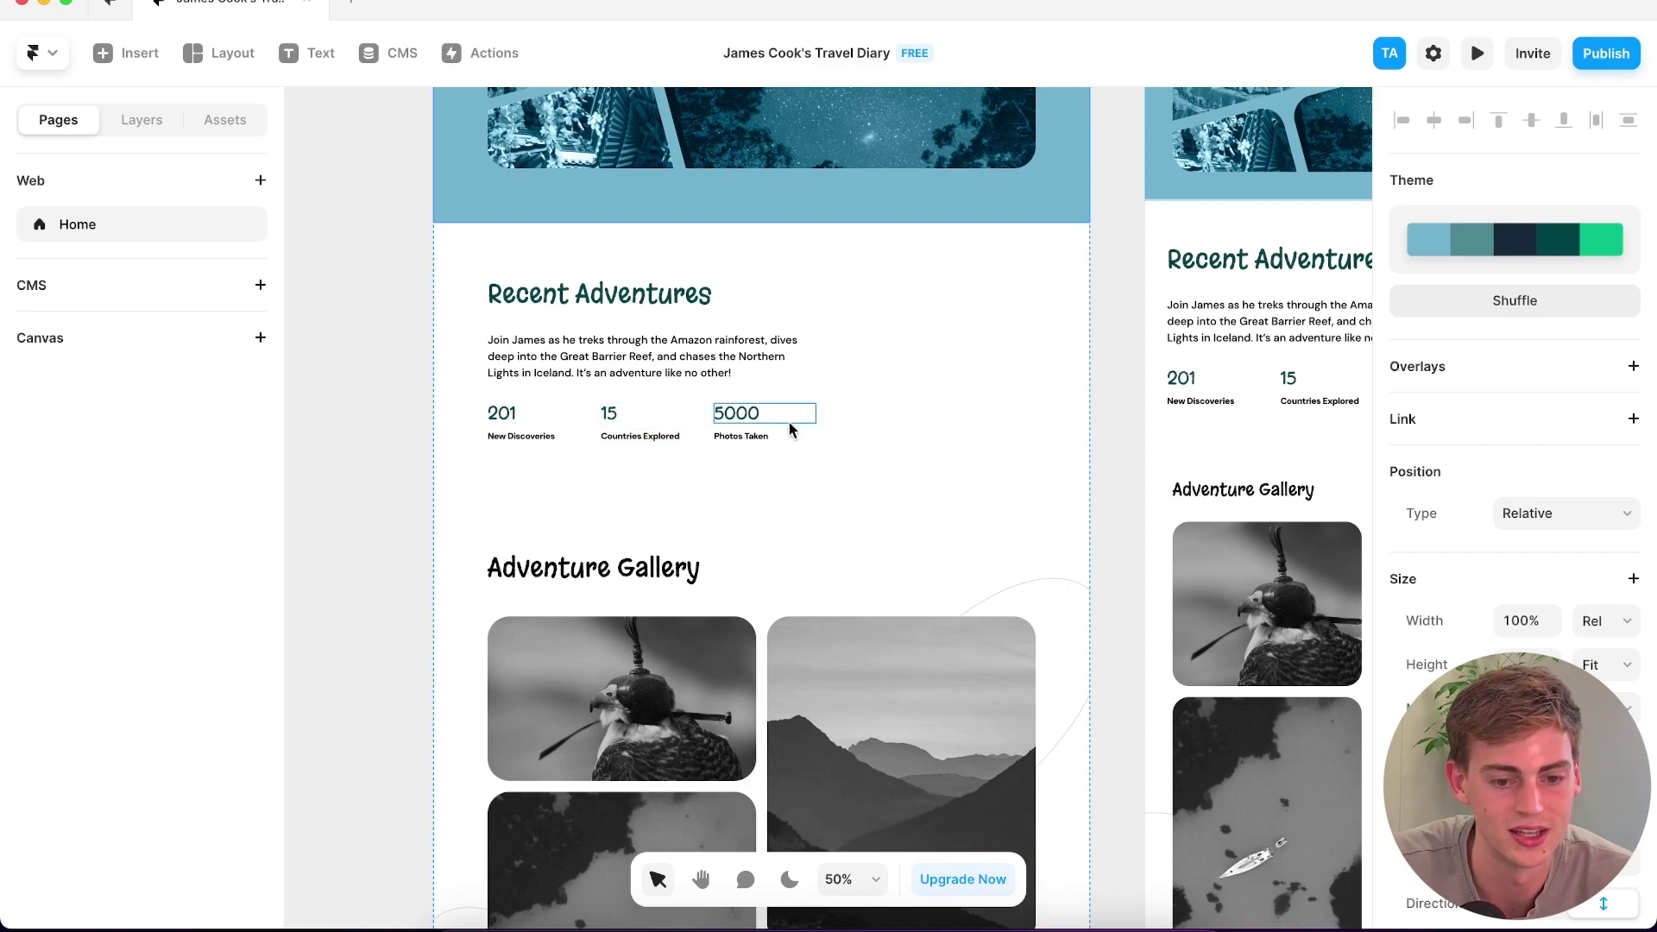
{"action": "scroll", "coordinate": [791, 430], "scroll_direction": "down", "scroll_amount": 8}
{"action": "scroll", "coordinate": [859, 389], "scroll_direction": "down", "scroll_amount": 10}
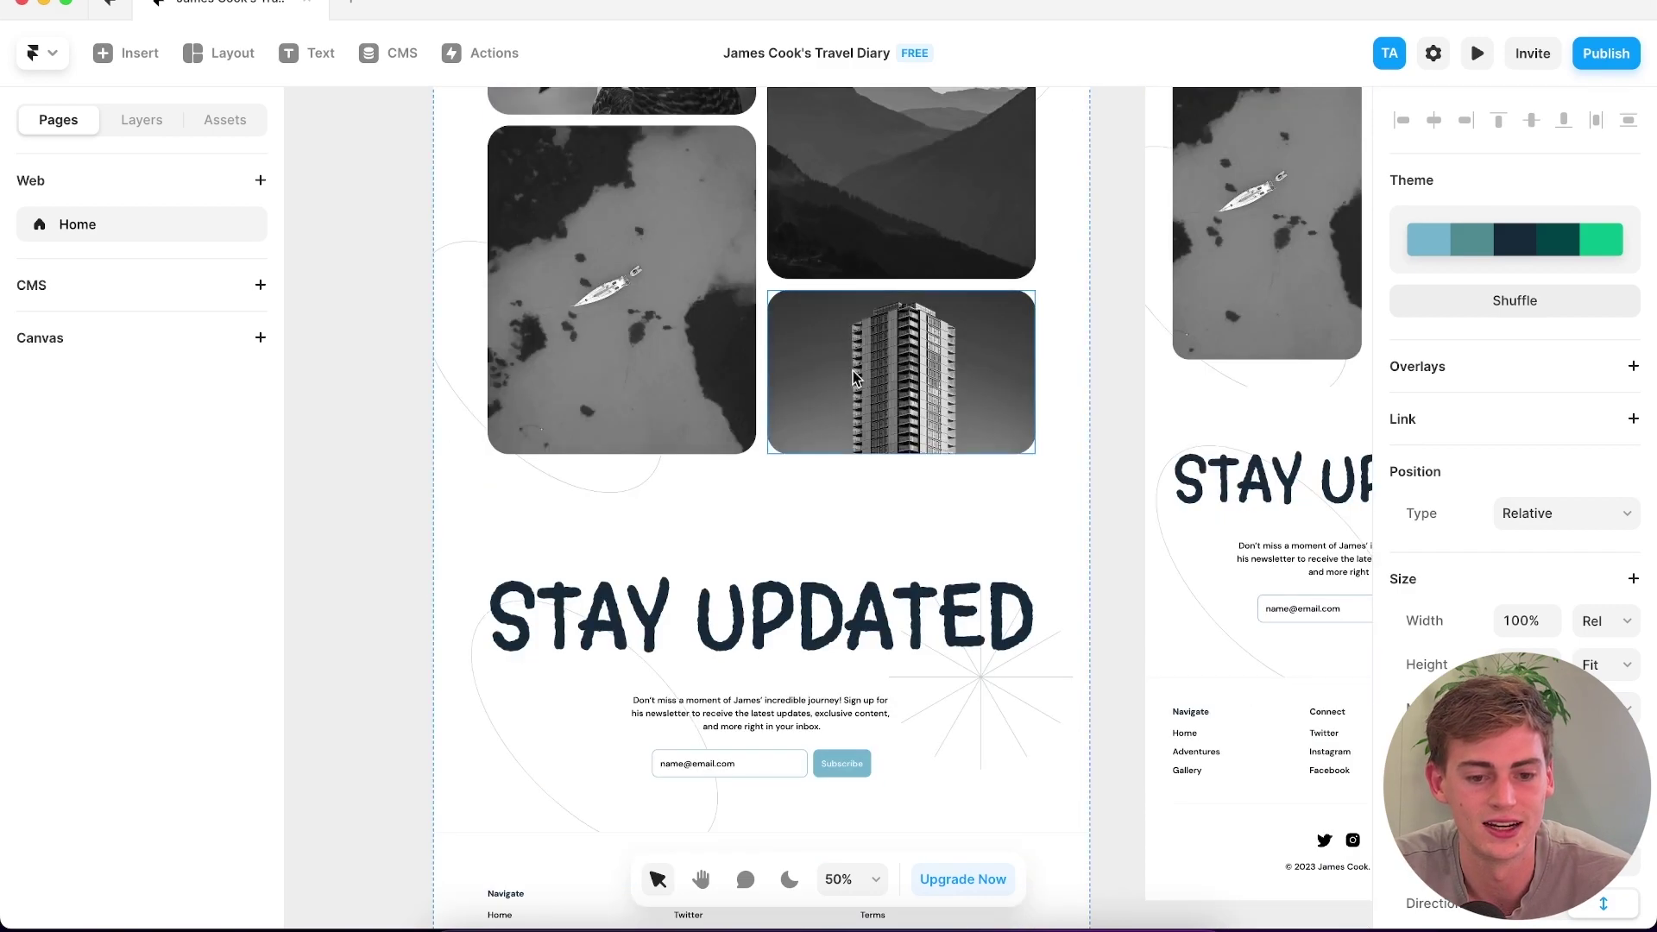
{"action": "scroll", "coordinate": [854, 377], "scroll_direction": "down", "scroll_amount": 3}
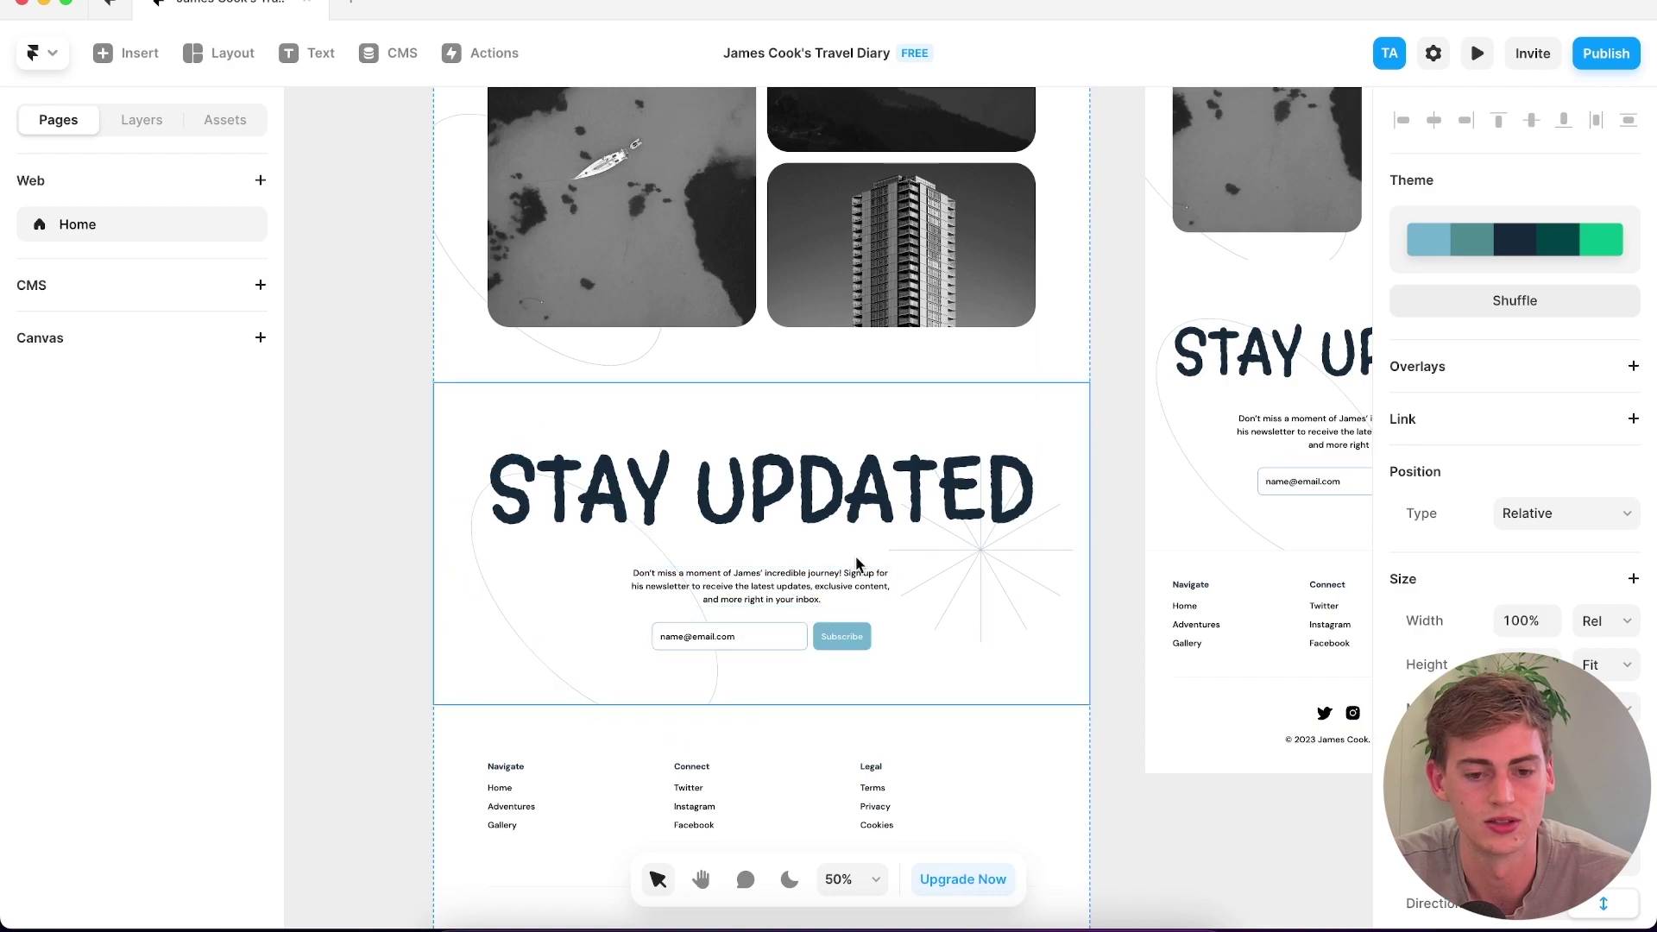
{"action": "scroll", "coordinate": [877, 547], "scroll_direction": "down", "scroll_amount": 6}
{"action": "scroll", "coordinate": [924, 573], "scroll_direction": "down", "scroll_amount": 4}
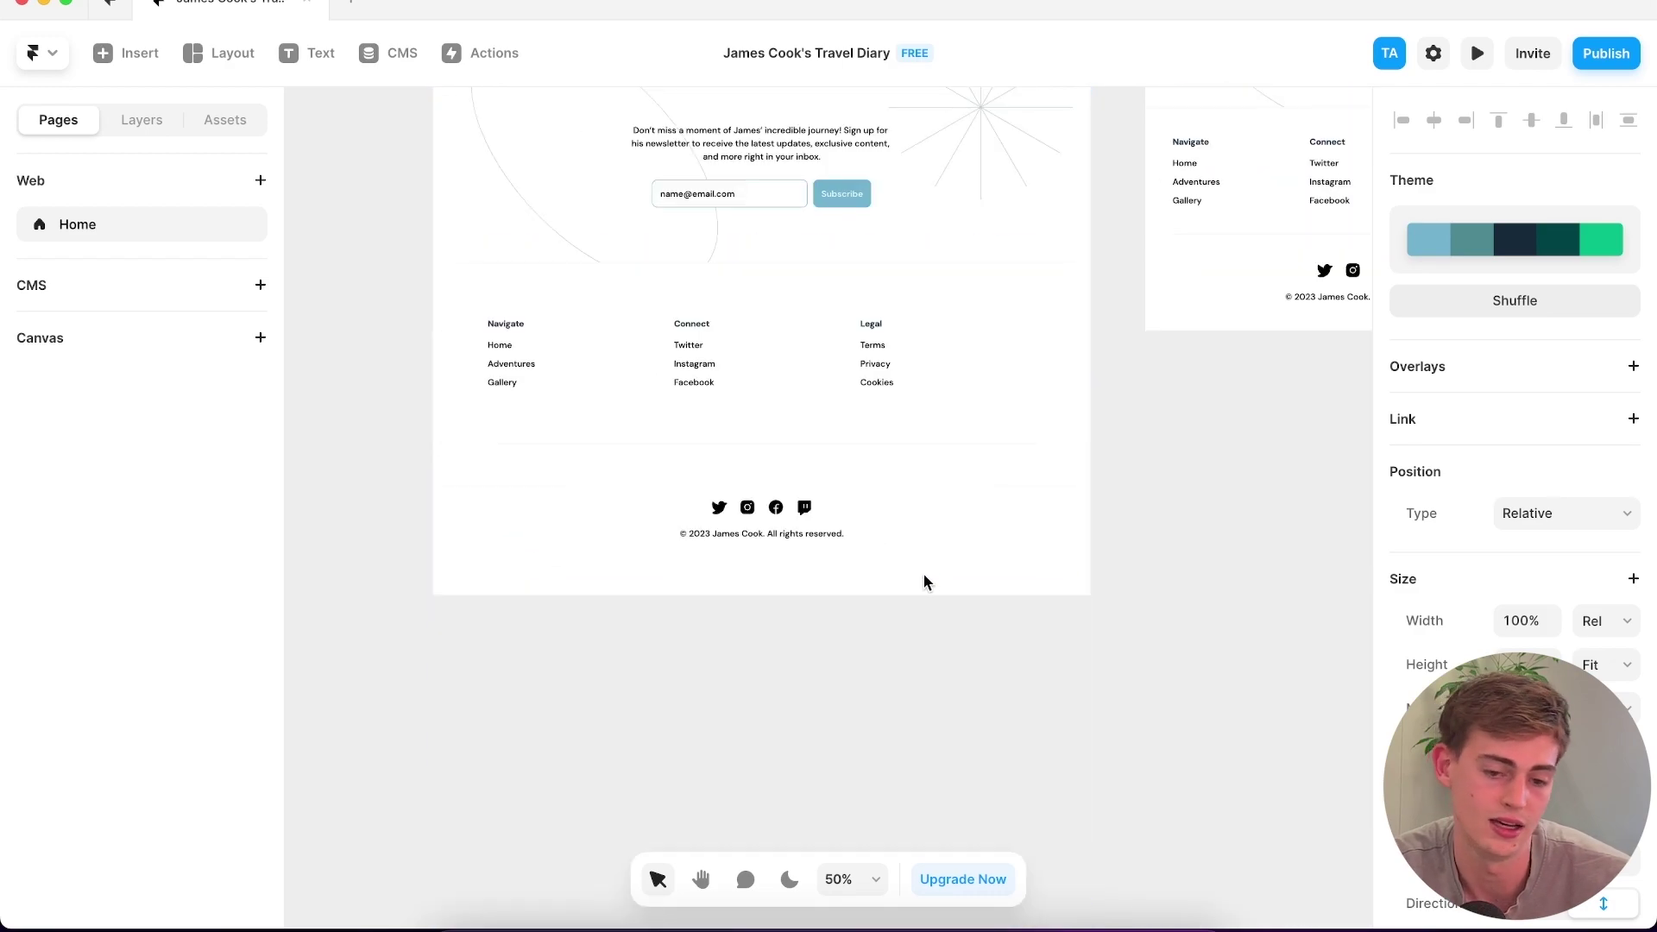
{"action": "scroll", "coordinate": [923, 573], "scroll_direction": "up", "scroll_amount": 20}
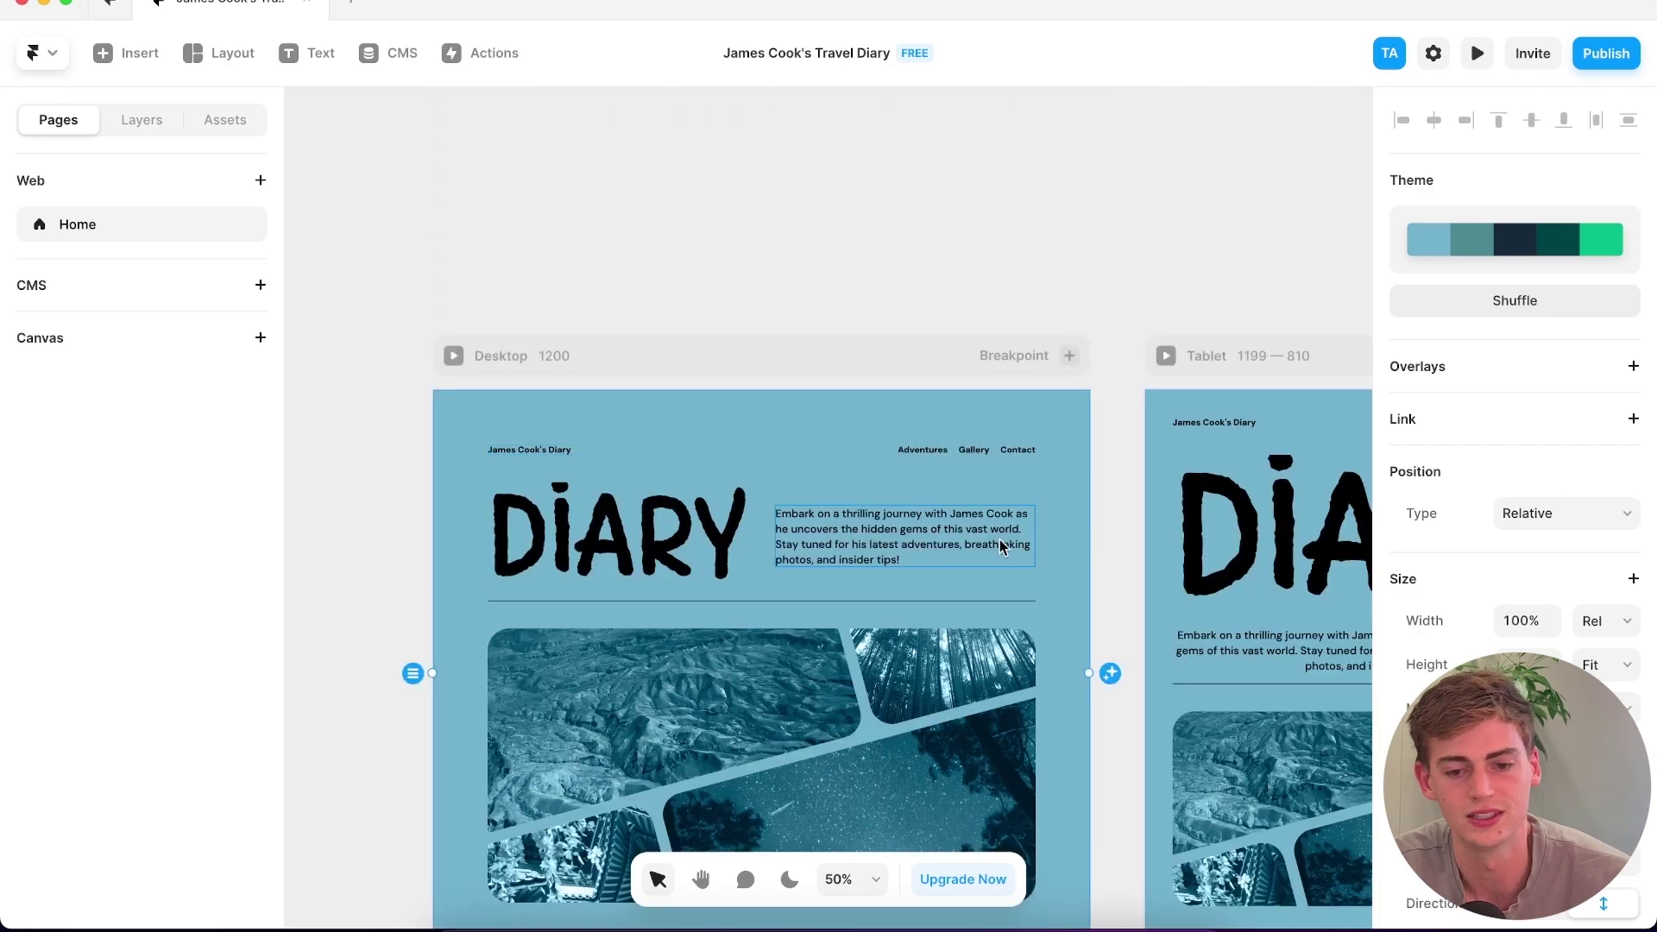
{"action": "scroll", "coordinate": [1001, 546], "scroll_direction": "down", "scroll_amount": 12}
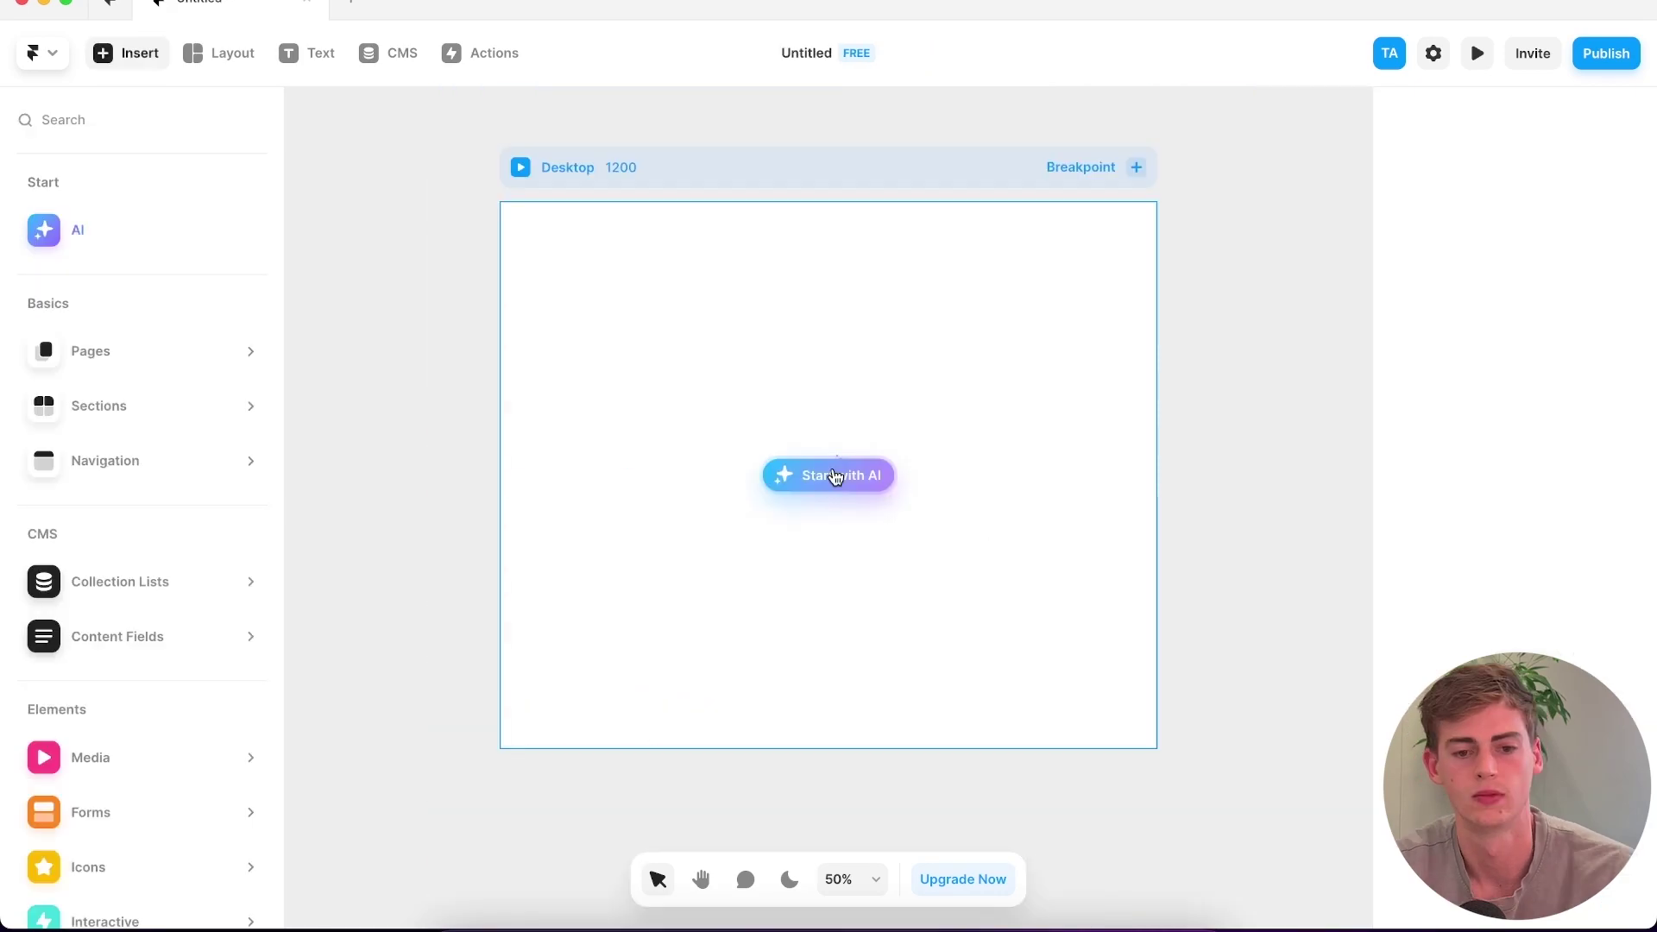
- Paste the Uncle Loui's Burgers landing-page prompt and delete the words 'Also add' from it
{"action": "left_click", "coordinate": [831, 468]}
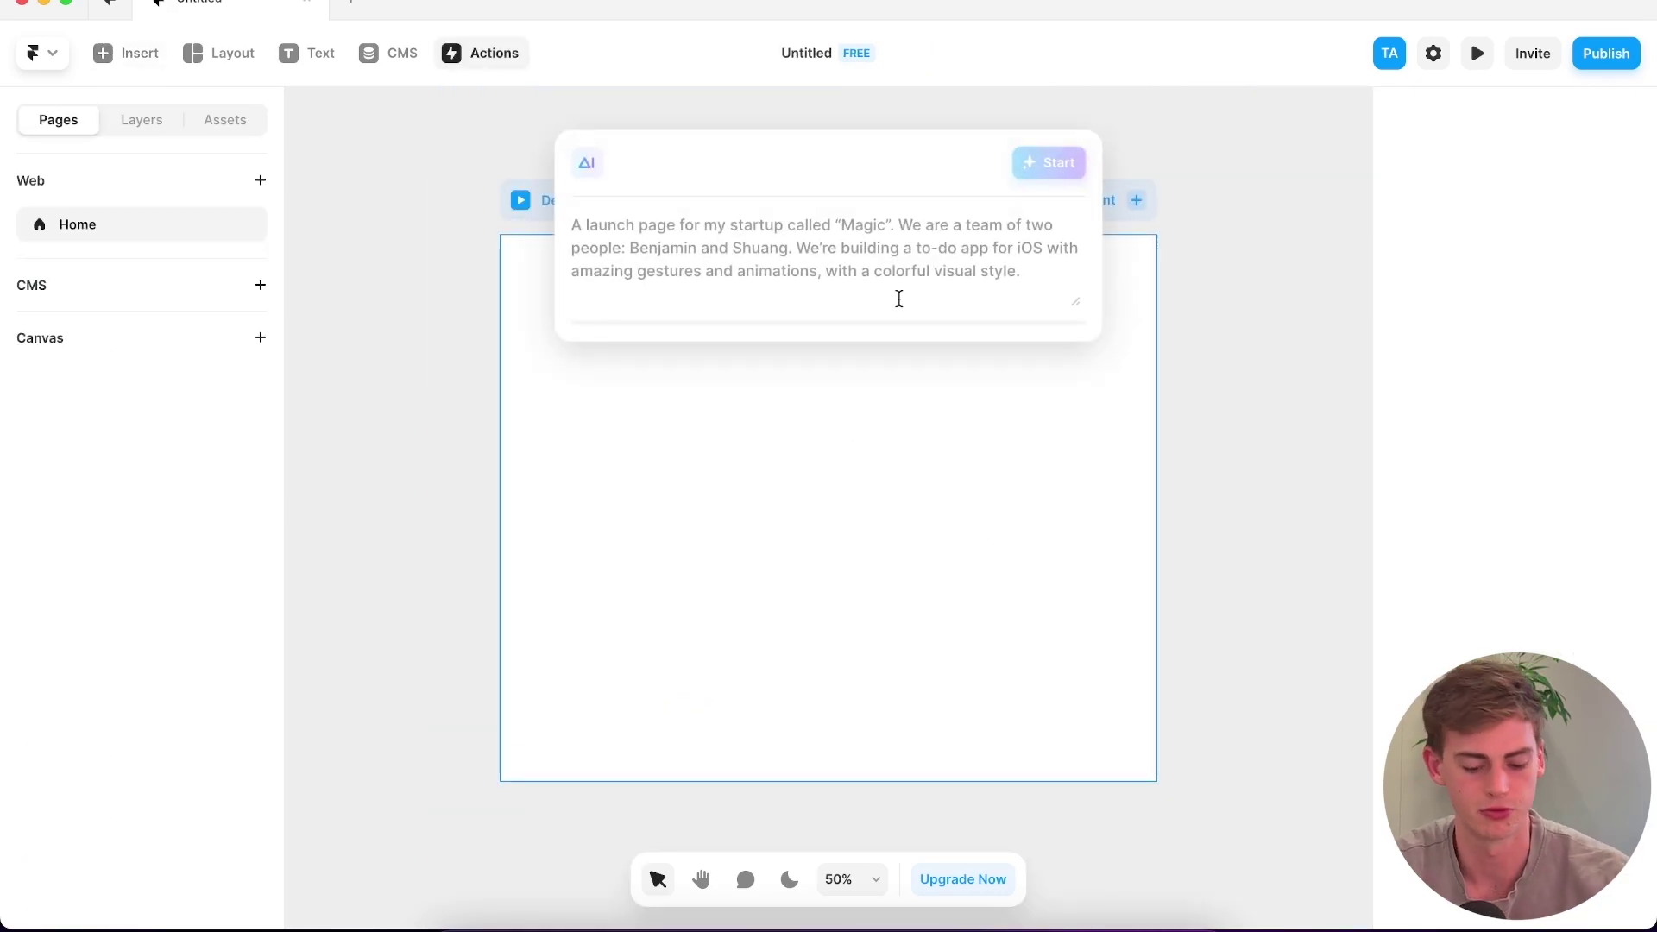
{"action": "type", "text": "Create a landingpage for a Restaurant called: \"Uncle Lou’s Burgers\". It’s a burger joint that has some of the best burgers in LA. Add a section with the menu, pictures, and the location. Also add a section where people can sign up for the newsletter to receive a 25% discount."}
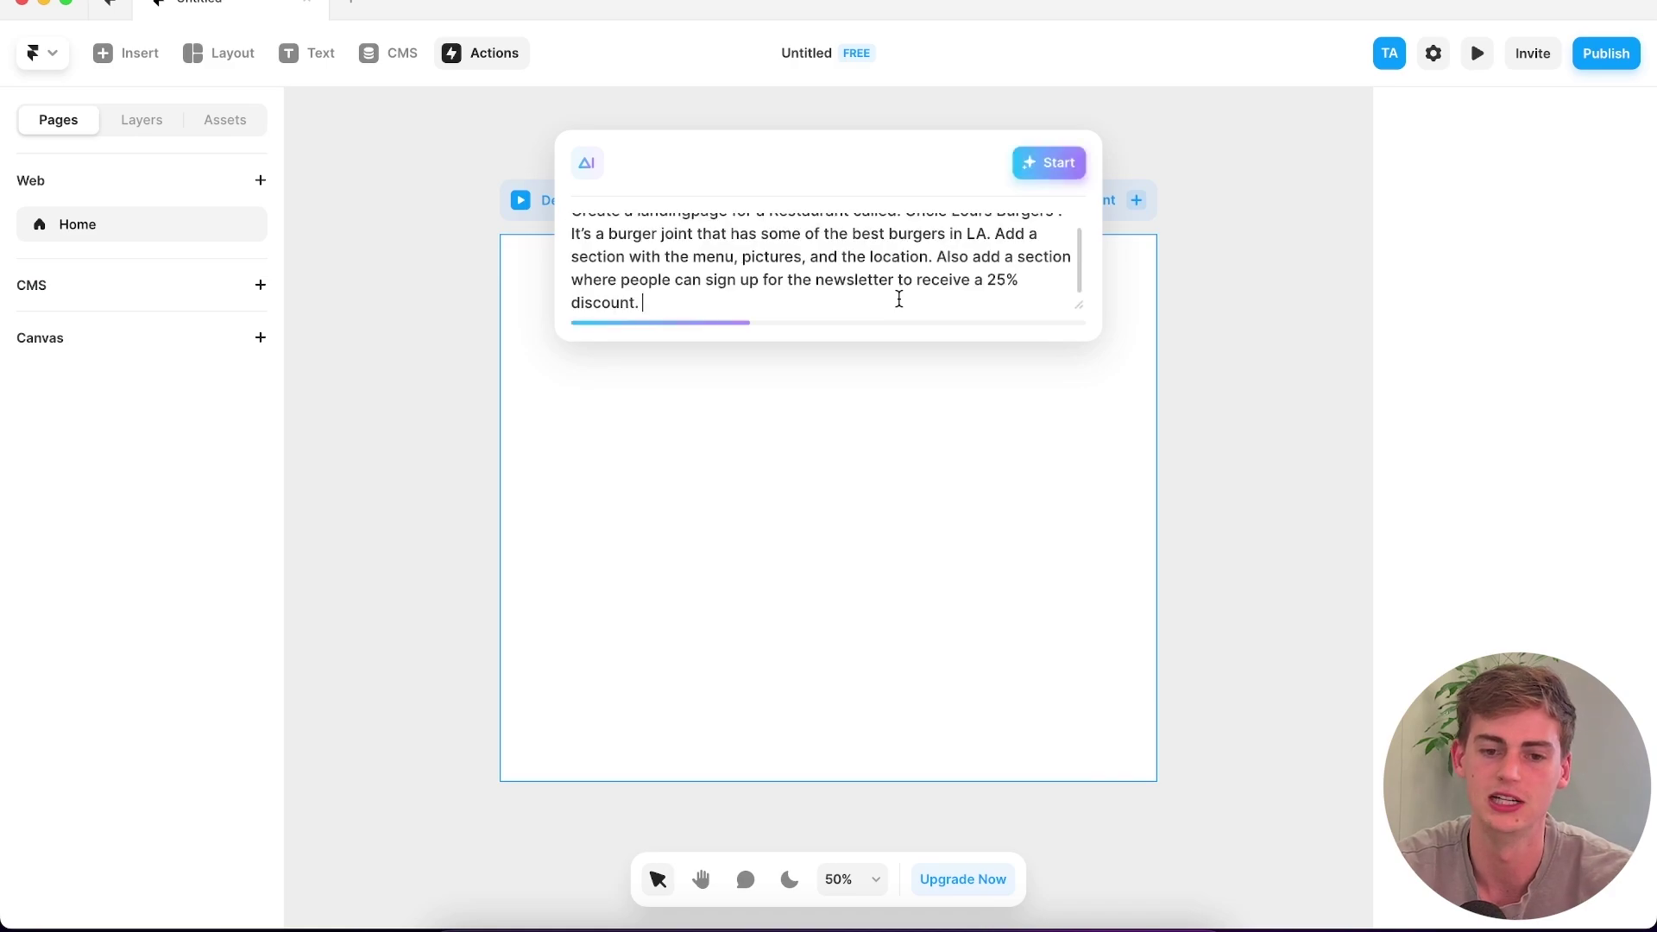
{"action": "scroll", "coordinate": [882, 276], "scroll_direction": "up", "scroll_amount": 1}
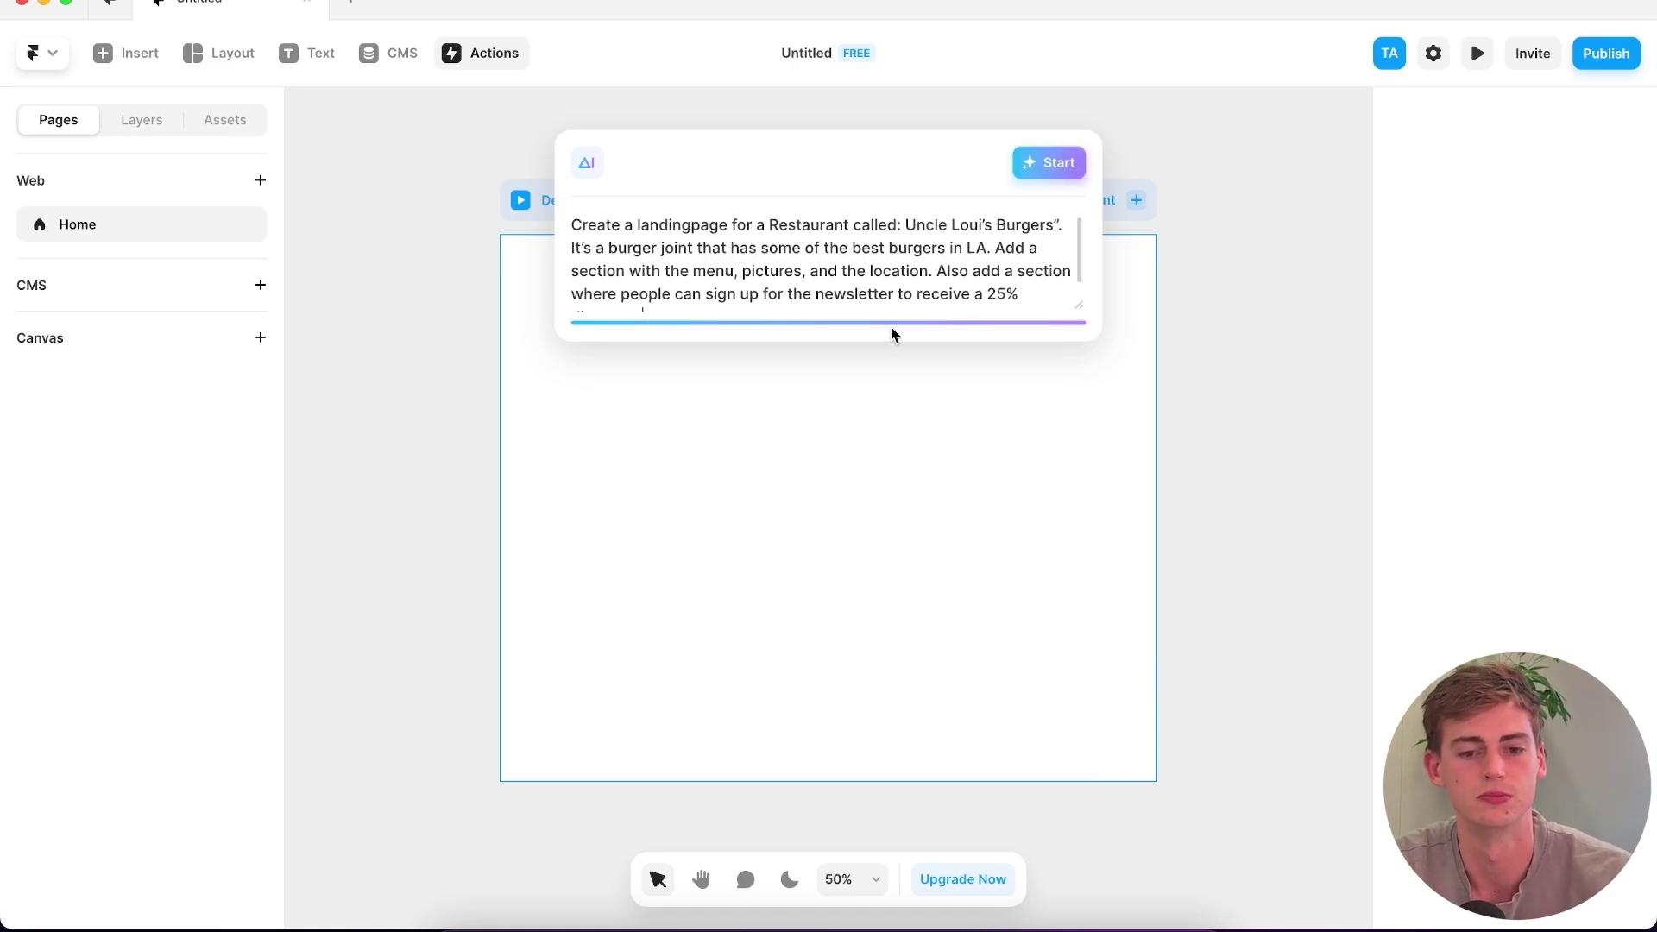
{"action": "left_click_drag", "start_coordinate": [1000, 265], "coordinate": [936, 270]}
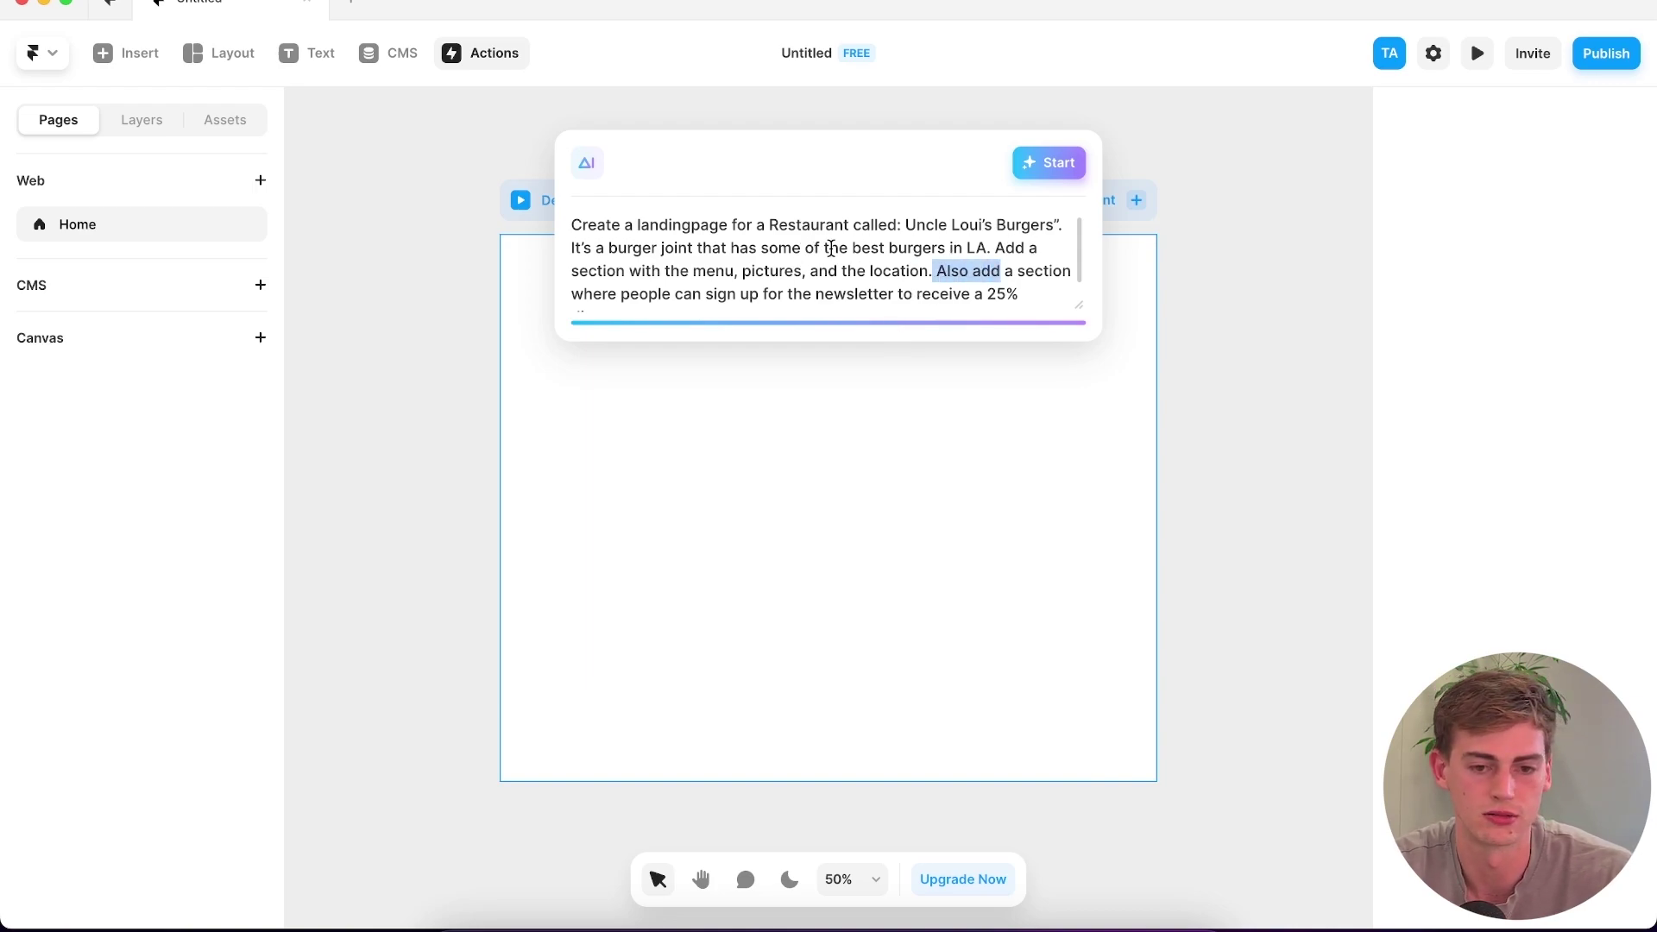
{"action": "left_click", "coordinate": [771, 270]}
{"action": "left_click_drag", "start_coordinate": [1021, 294], "coordinate": [898, 294]}
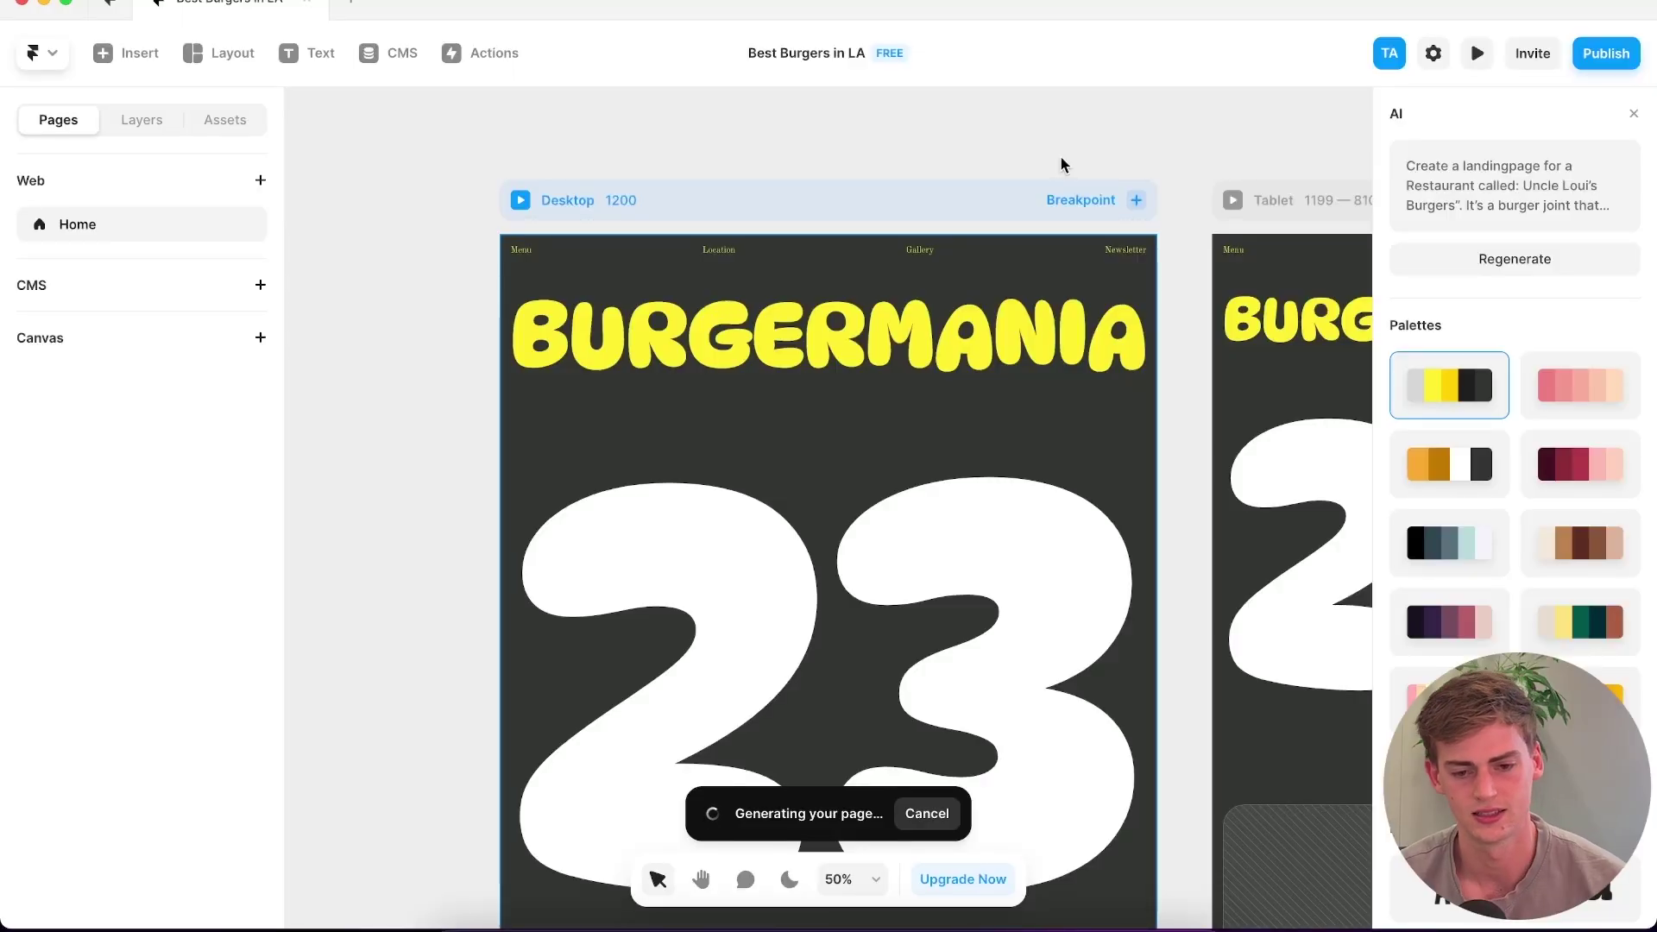
- Scroll the finished Burgermania page and zoom out to 25%
{"action": "scroll", "coordinate": [1068, 400], "scroll_direction": "down", "scroll_amount": 1}
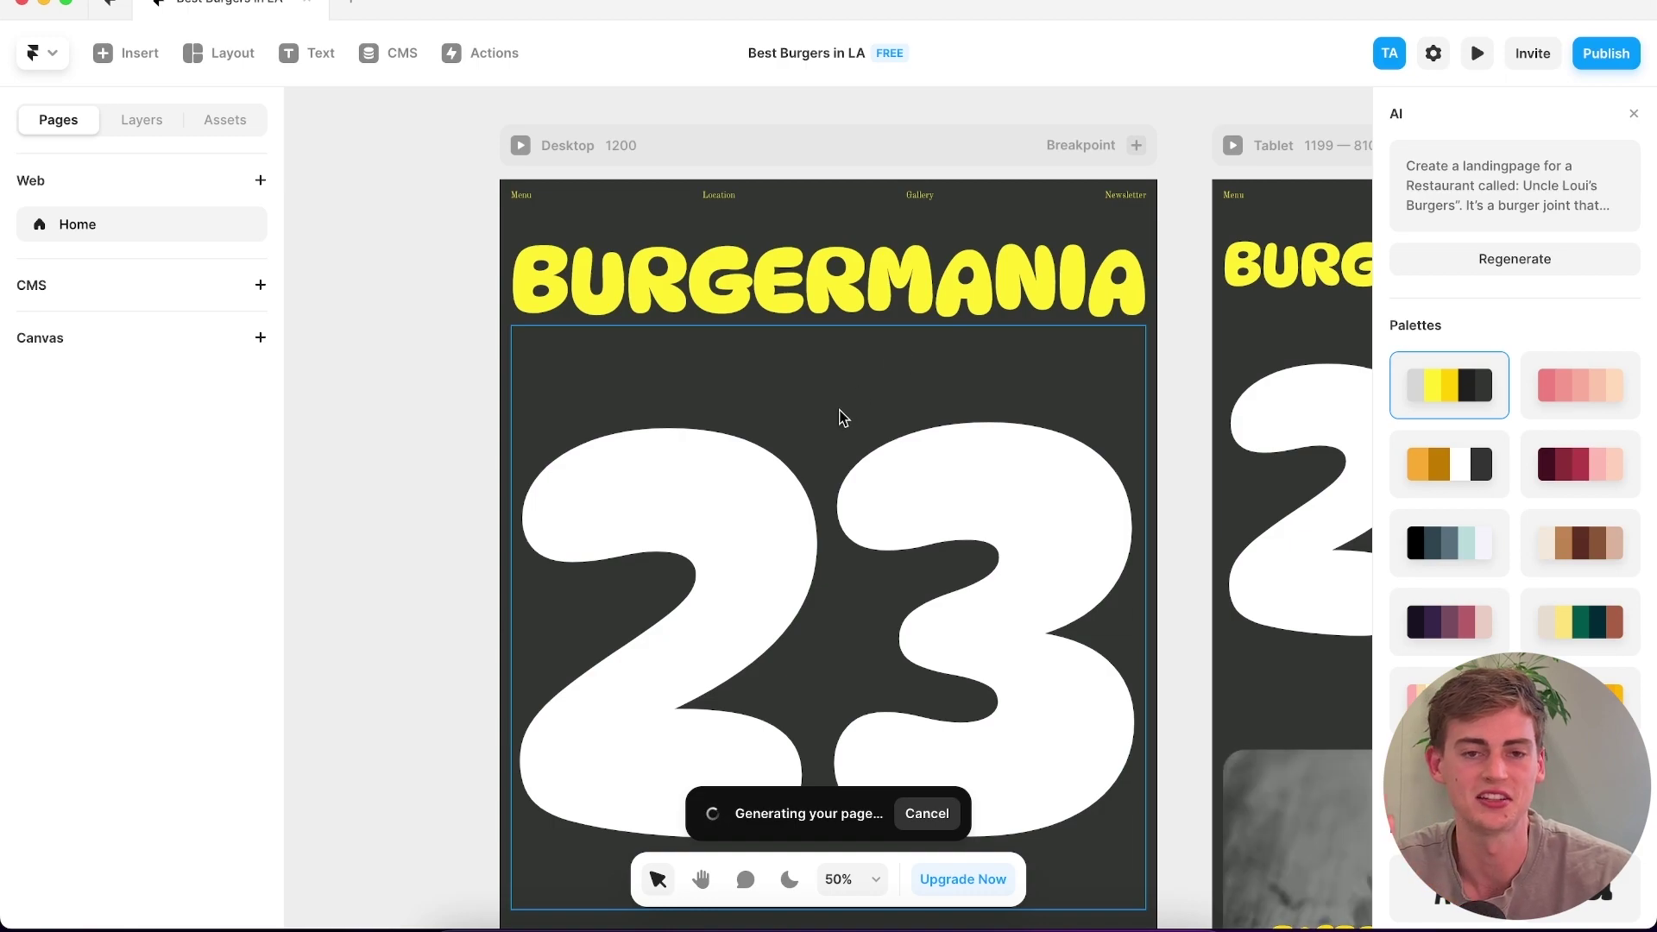
{"action": "scroll", "coordinate": [855, 420], "scroll_direction": "down", "scroll_amount": 3}
{"action": "scroll", "coordinate": [870, 423], "scroll_direction": "down", "scroll_amount": 10}
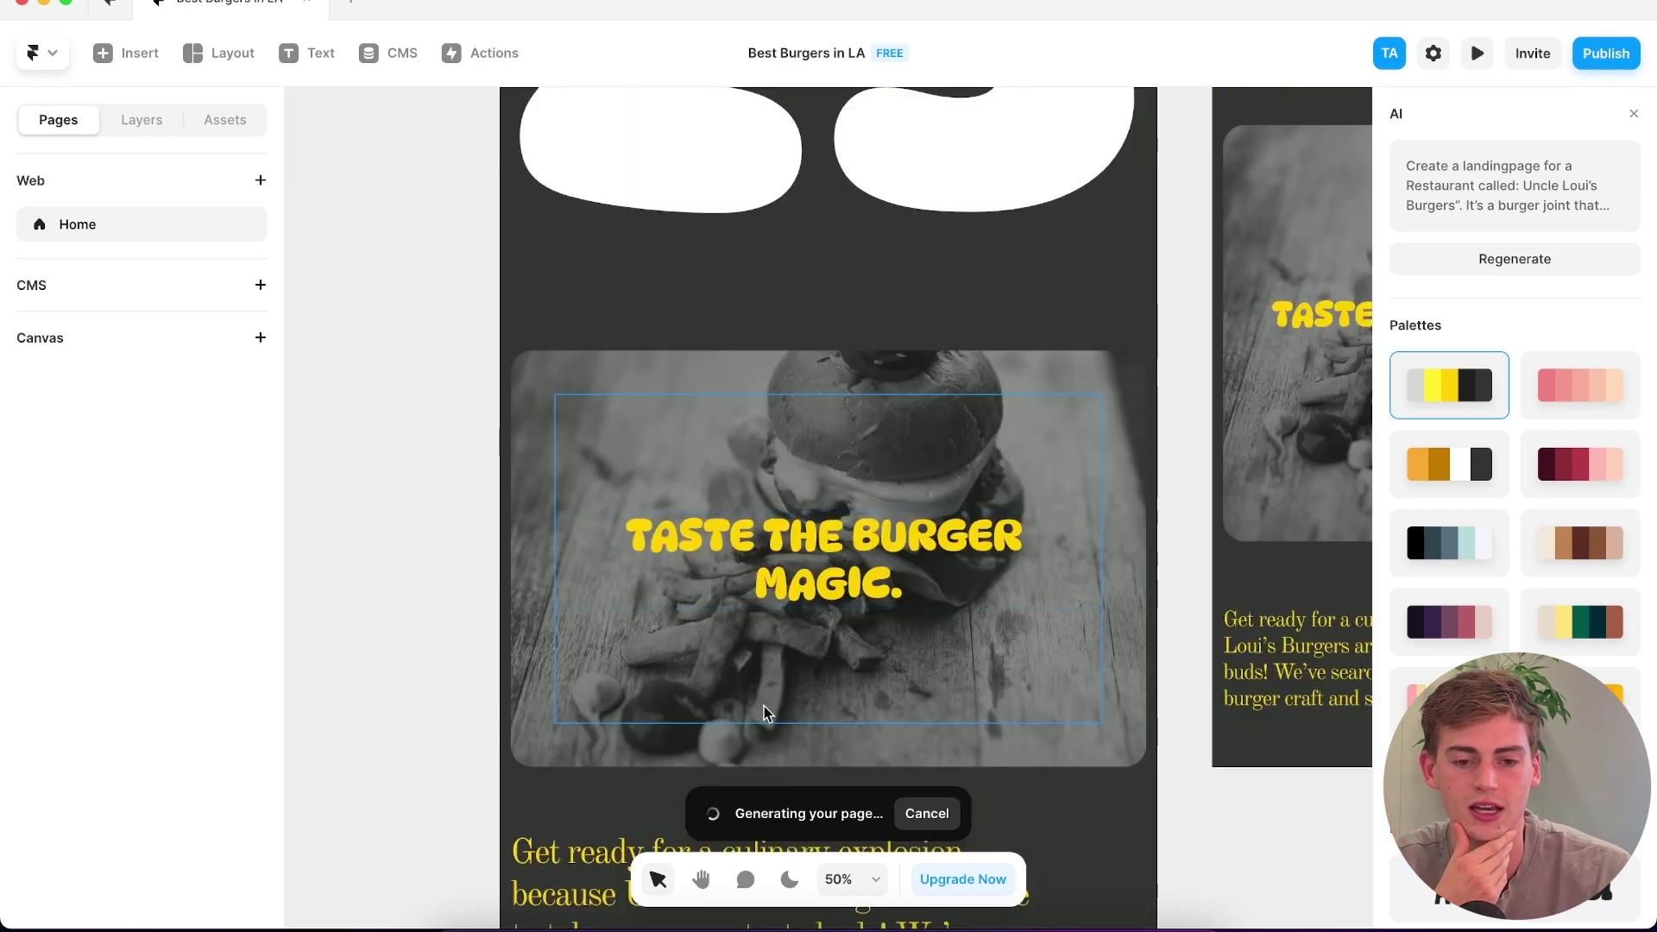
{"action": "left_click", "coordinate": [839, 879]}
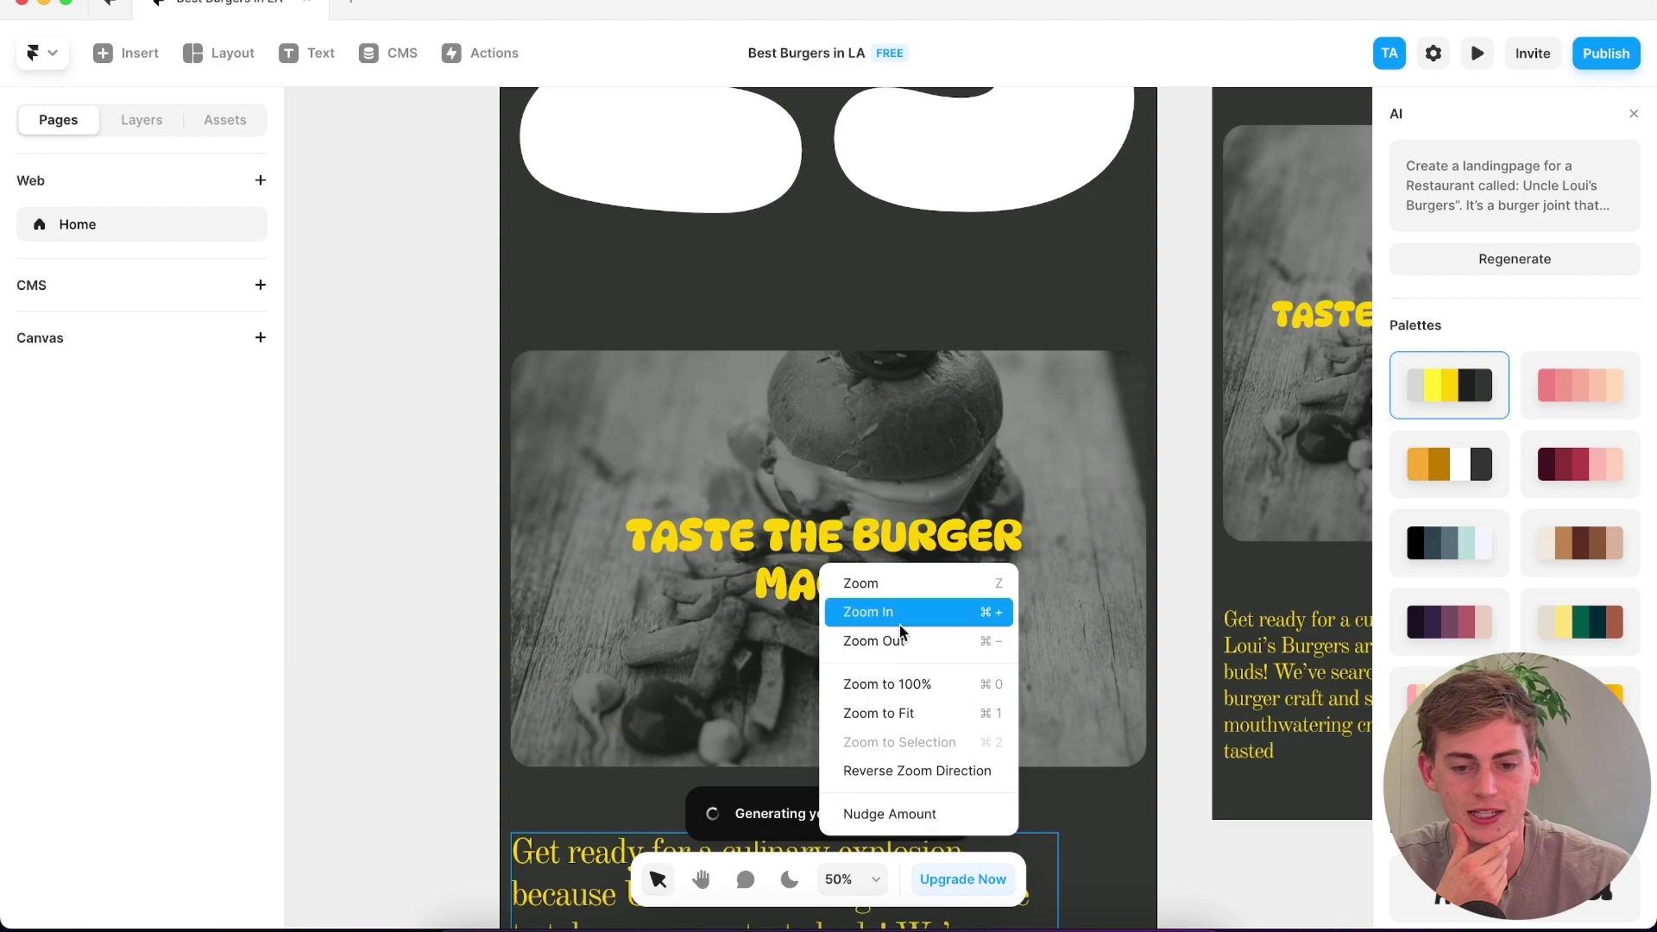
{"action": "left_click", "coordinate": [898, 642]}
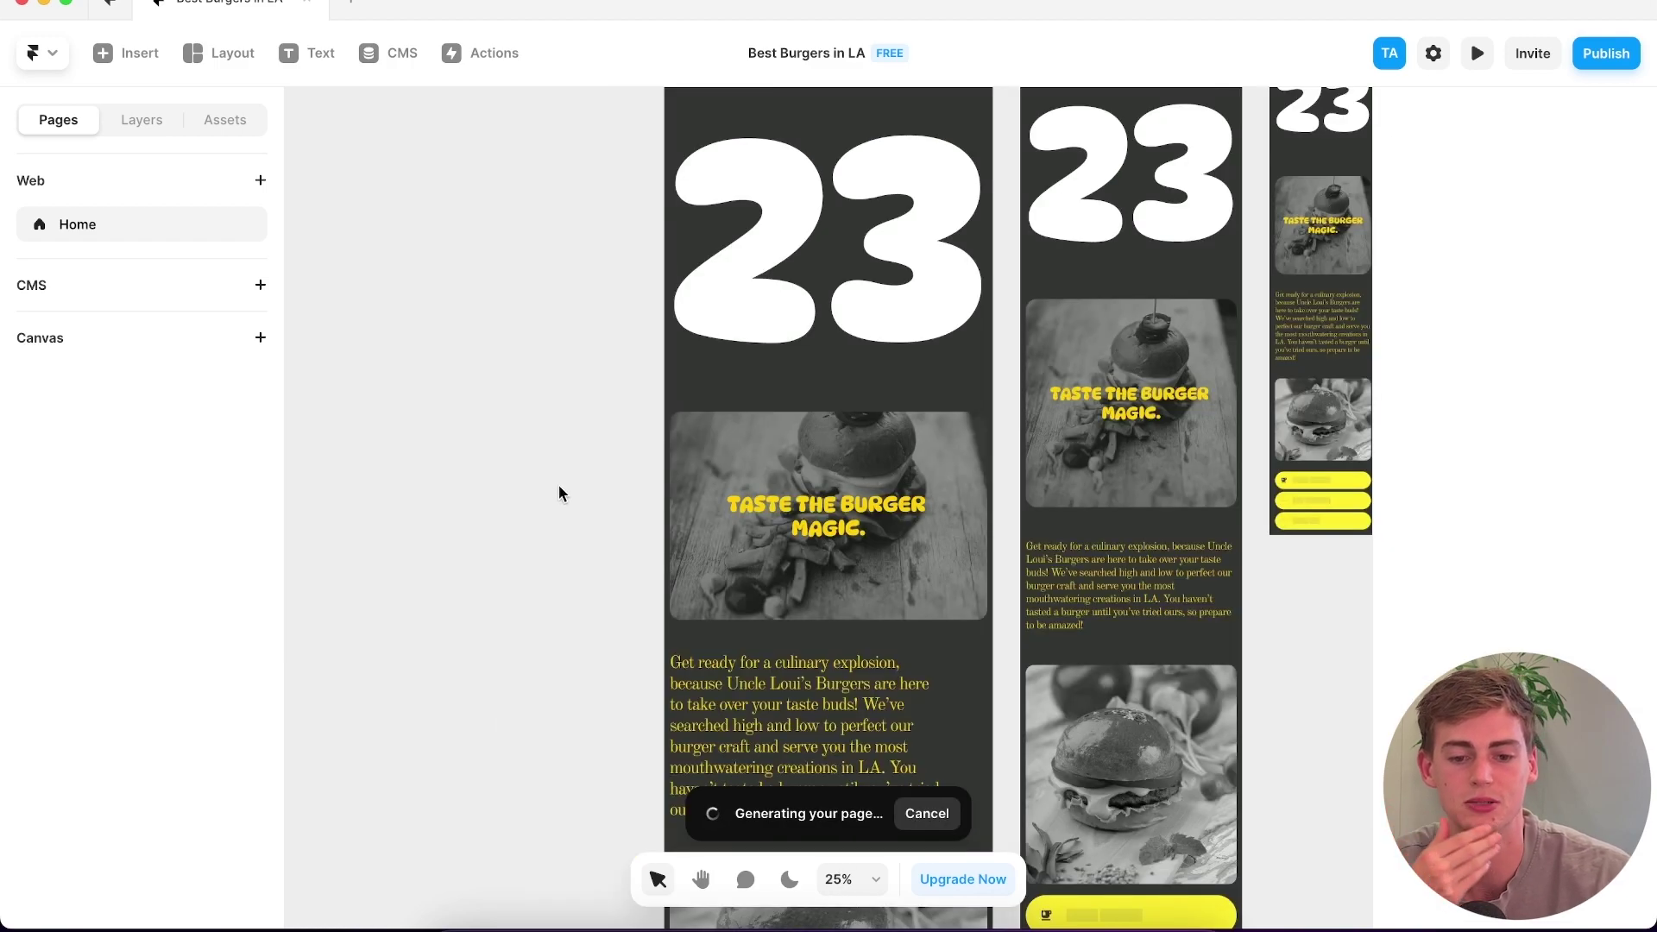
- Pan across the desktop, tablet and phone boards of the burger page
{"action": "key", "text": "space"}
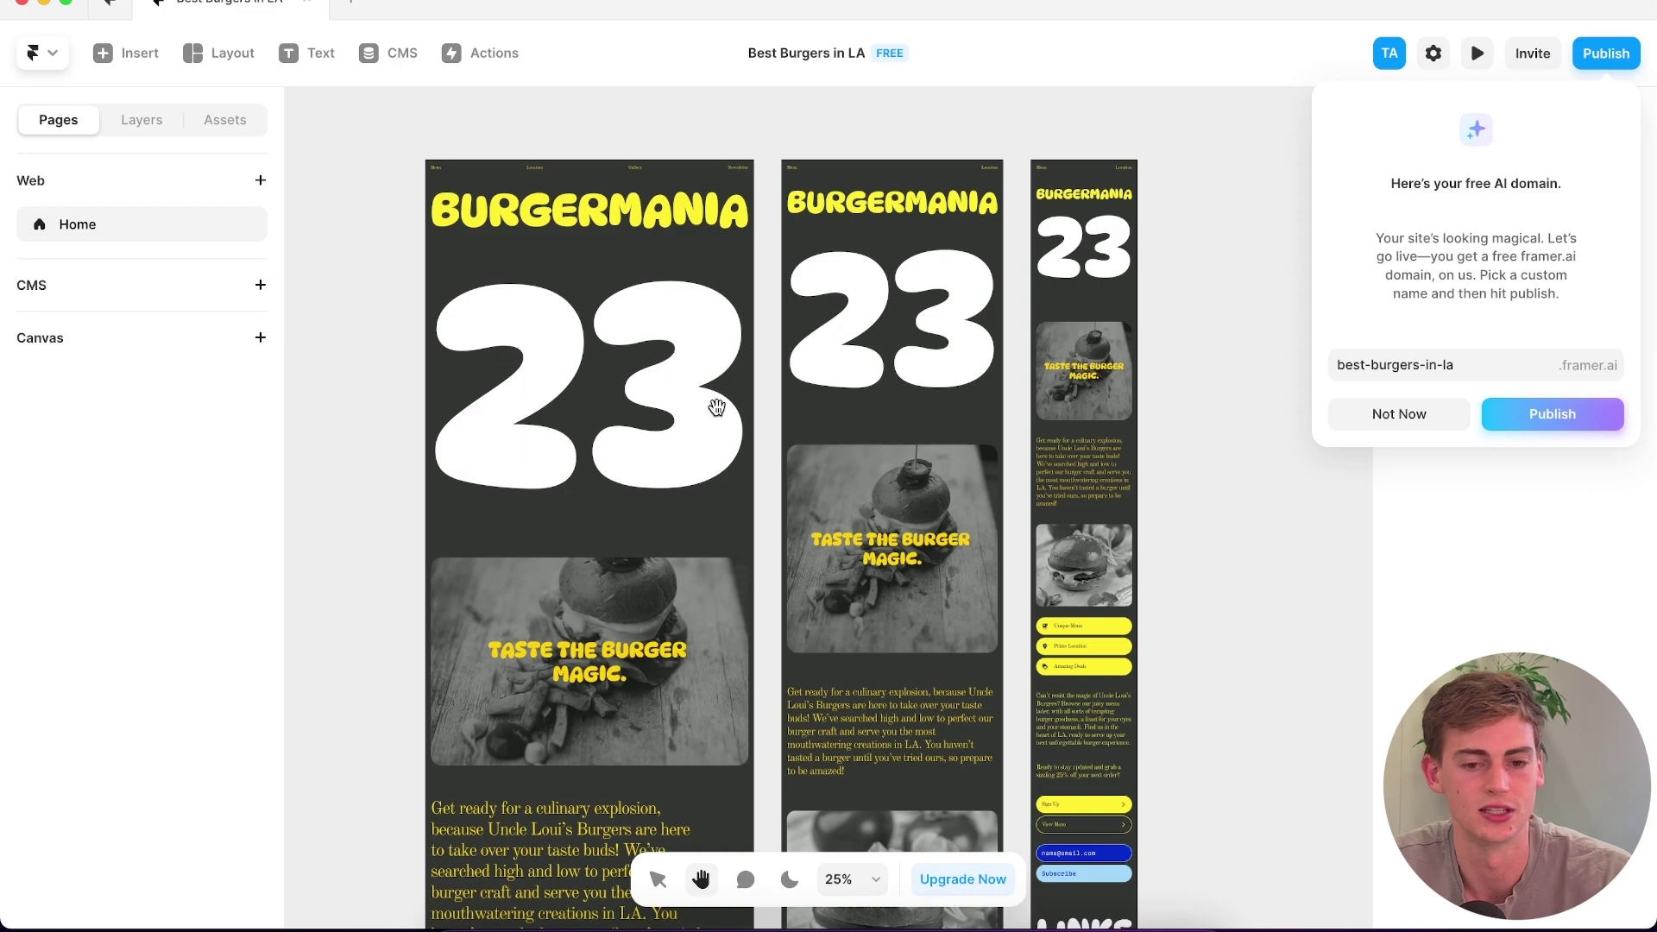
{"action": "scroll", "coordinate": [660, 431], "scroll_direction": "left", "scroll_amount": 2}
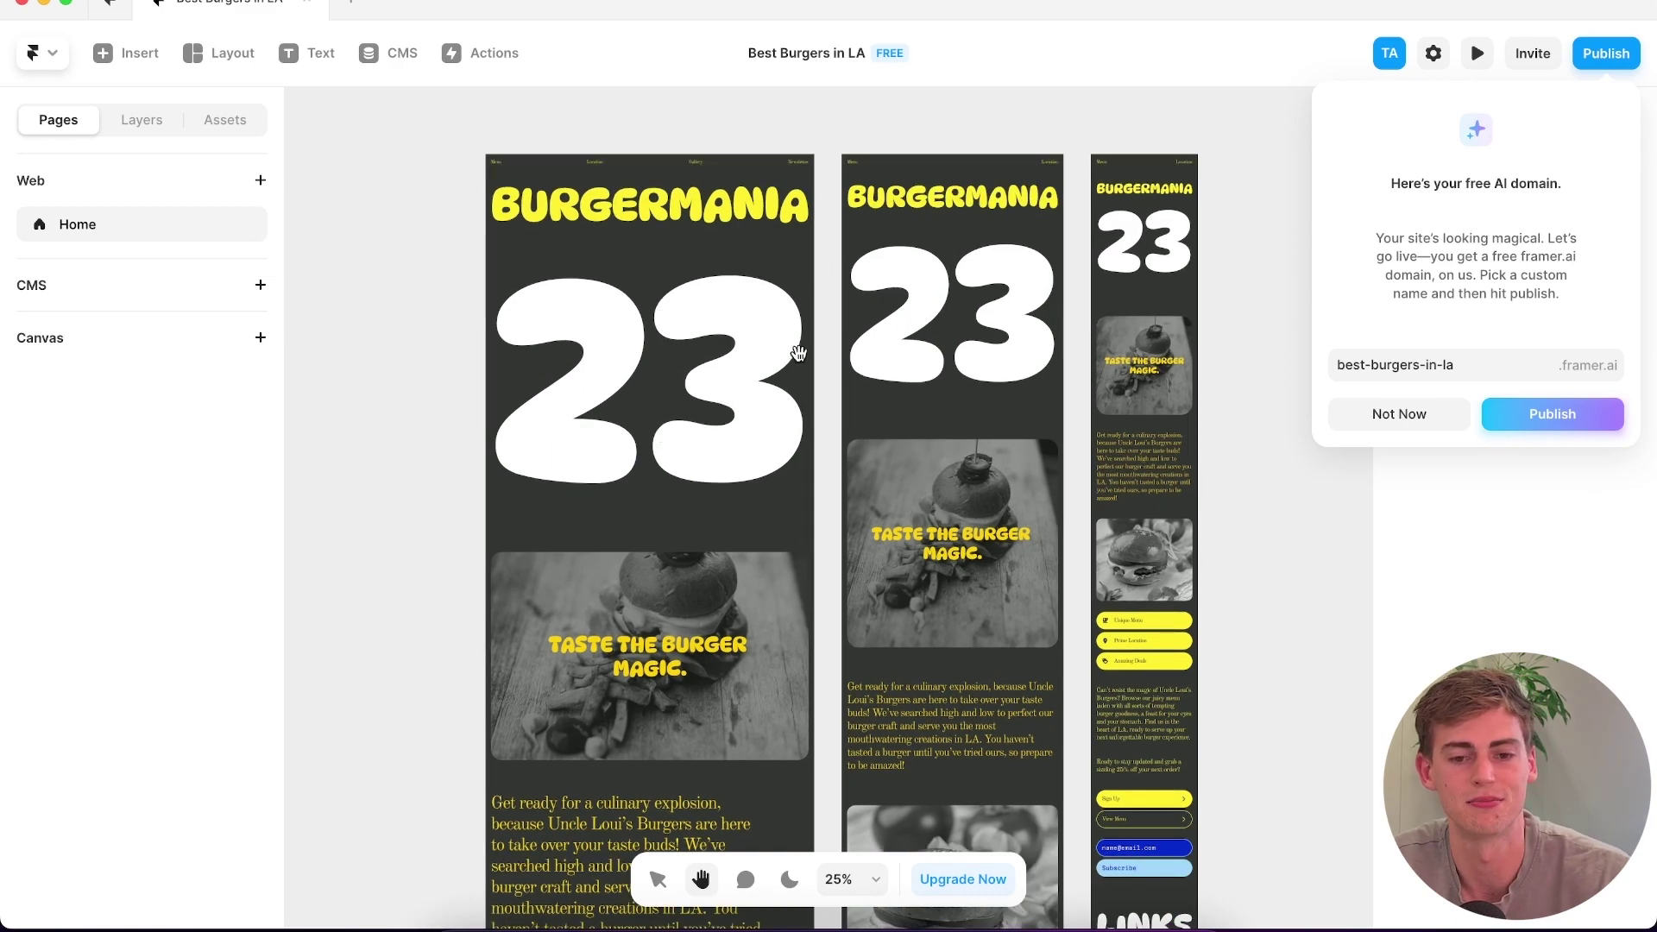
{"action": "scroll", "coordinate": [798, 352], "scroll_direction": "left", "scroll_amount": 2}
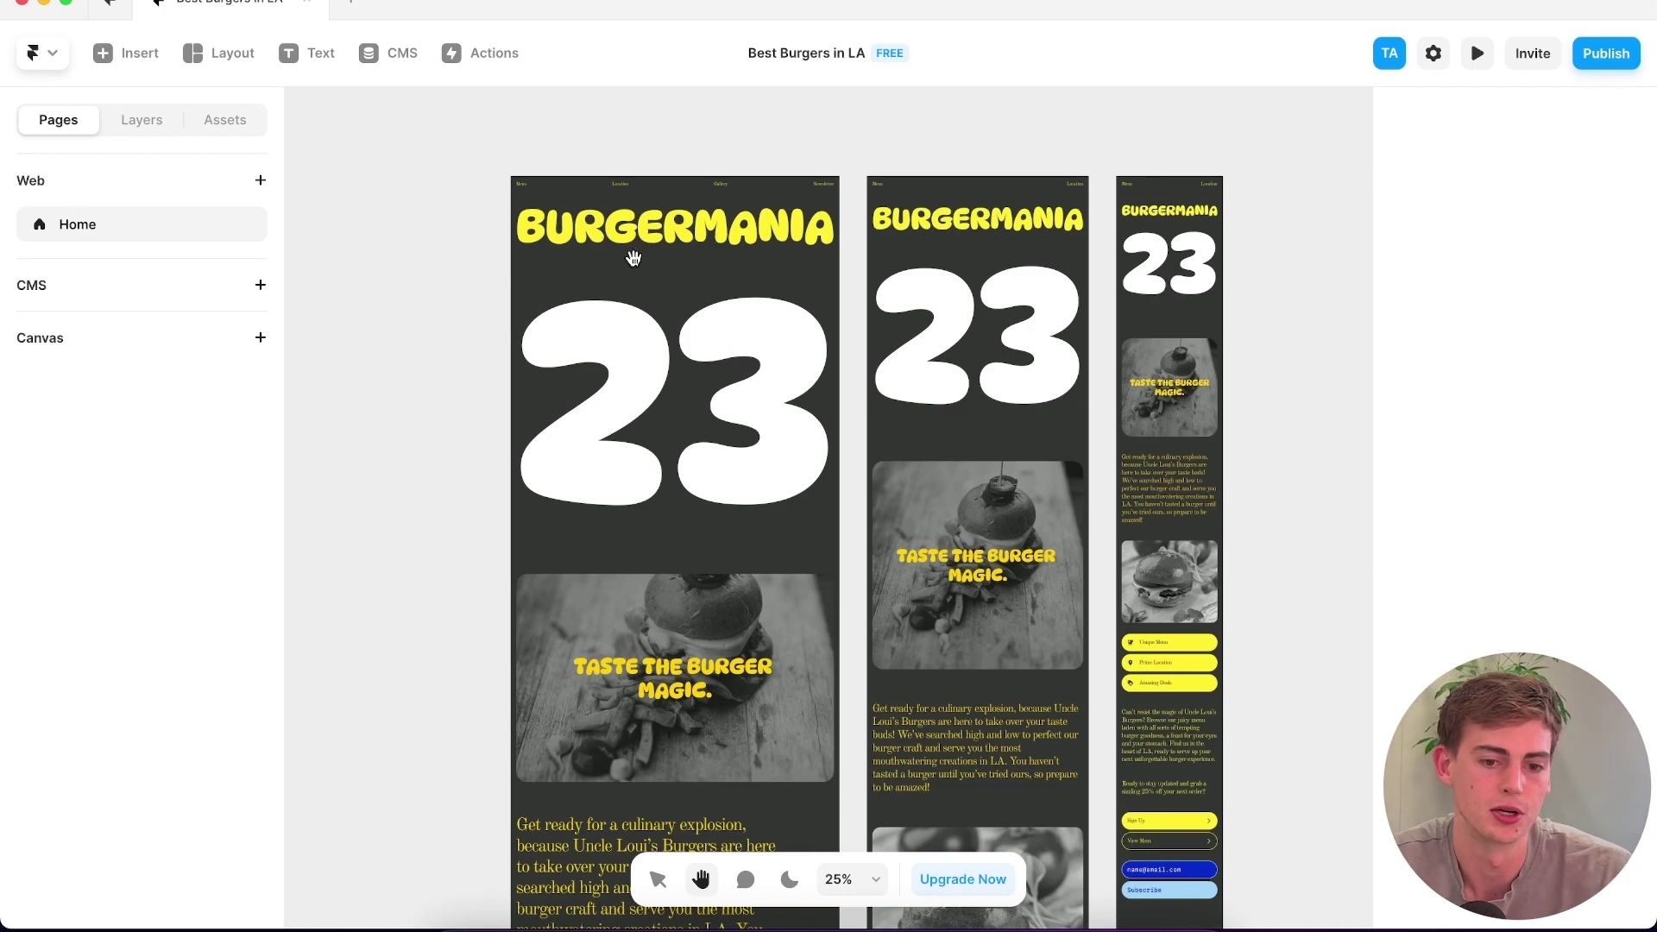
{"action": "scroll", "coordinate": [665, 562], "scroll_direction": "down", "scroll_amount": 6}
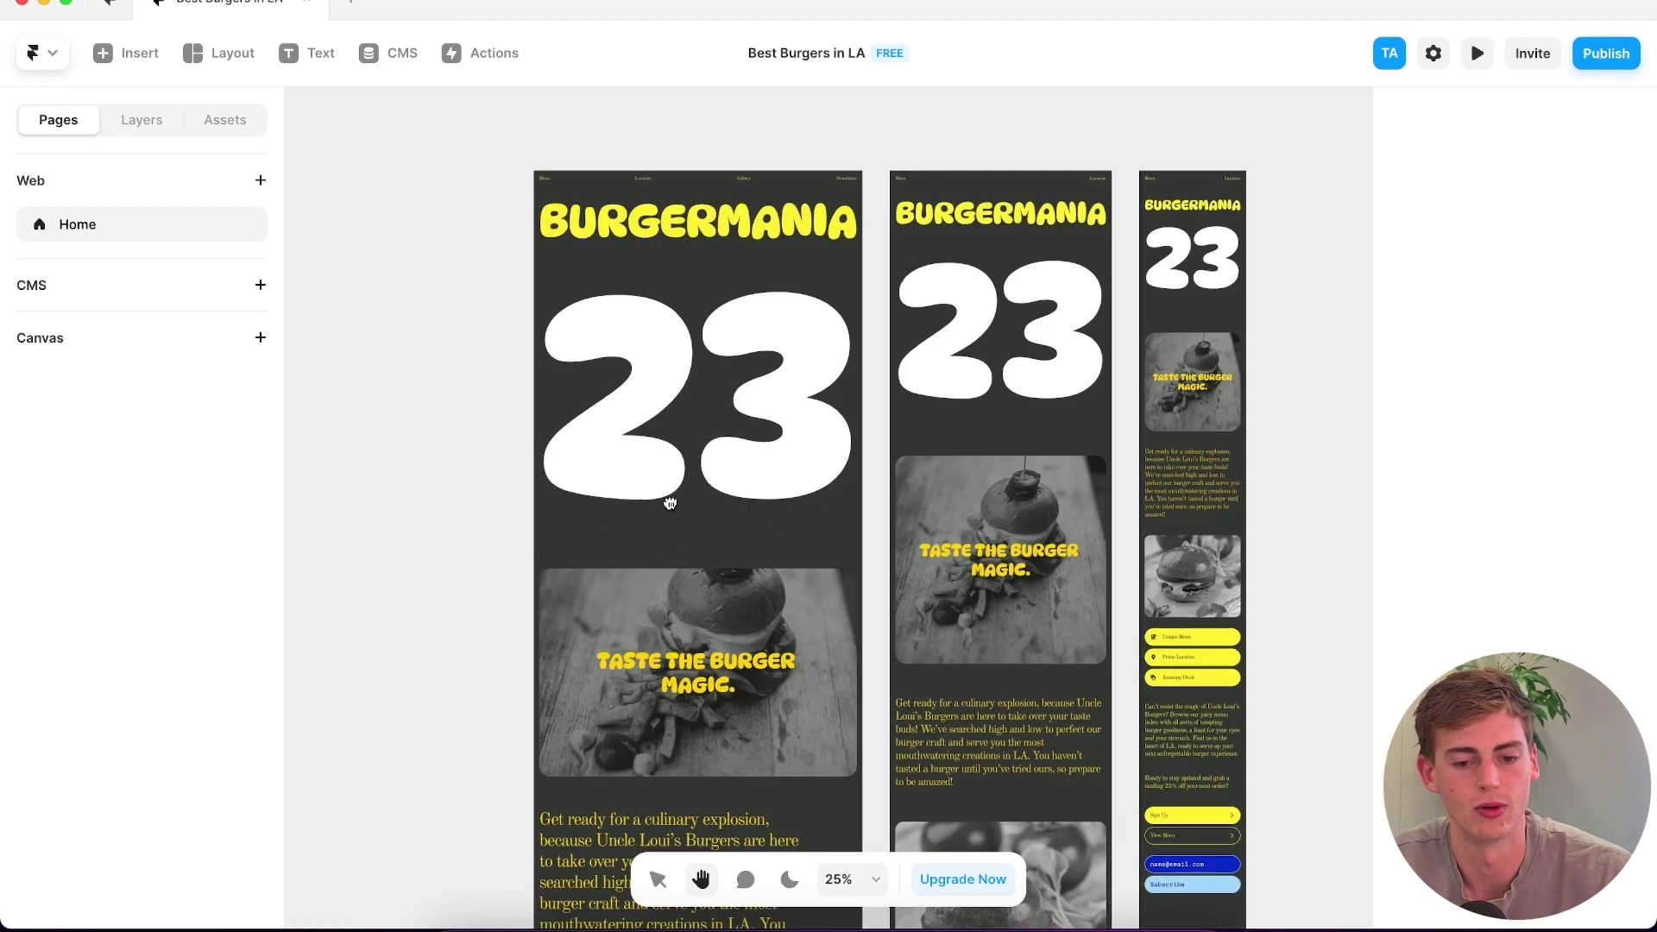
{"action": "scroll", "coordinate": [783, 140], "scroll_direction": "down", "scroll_amount": 6}
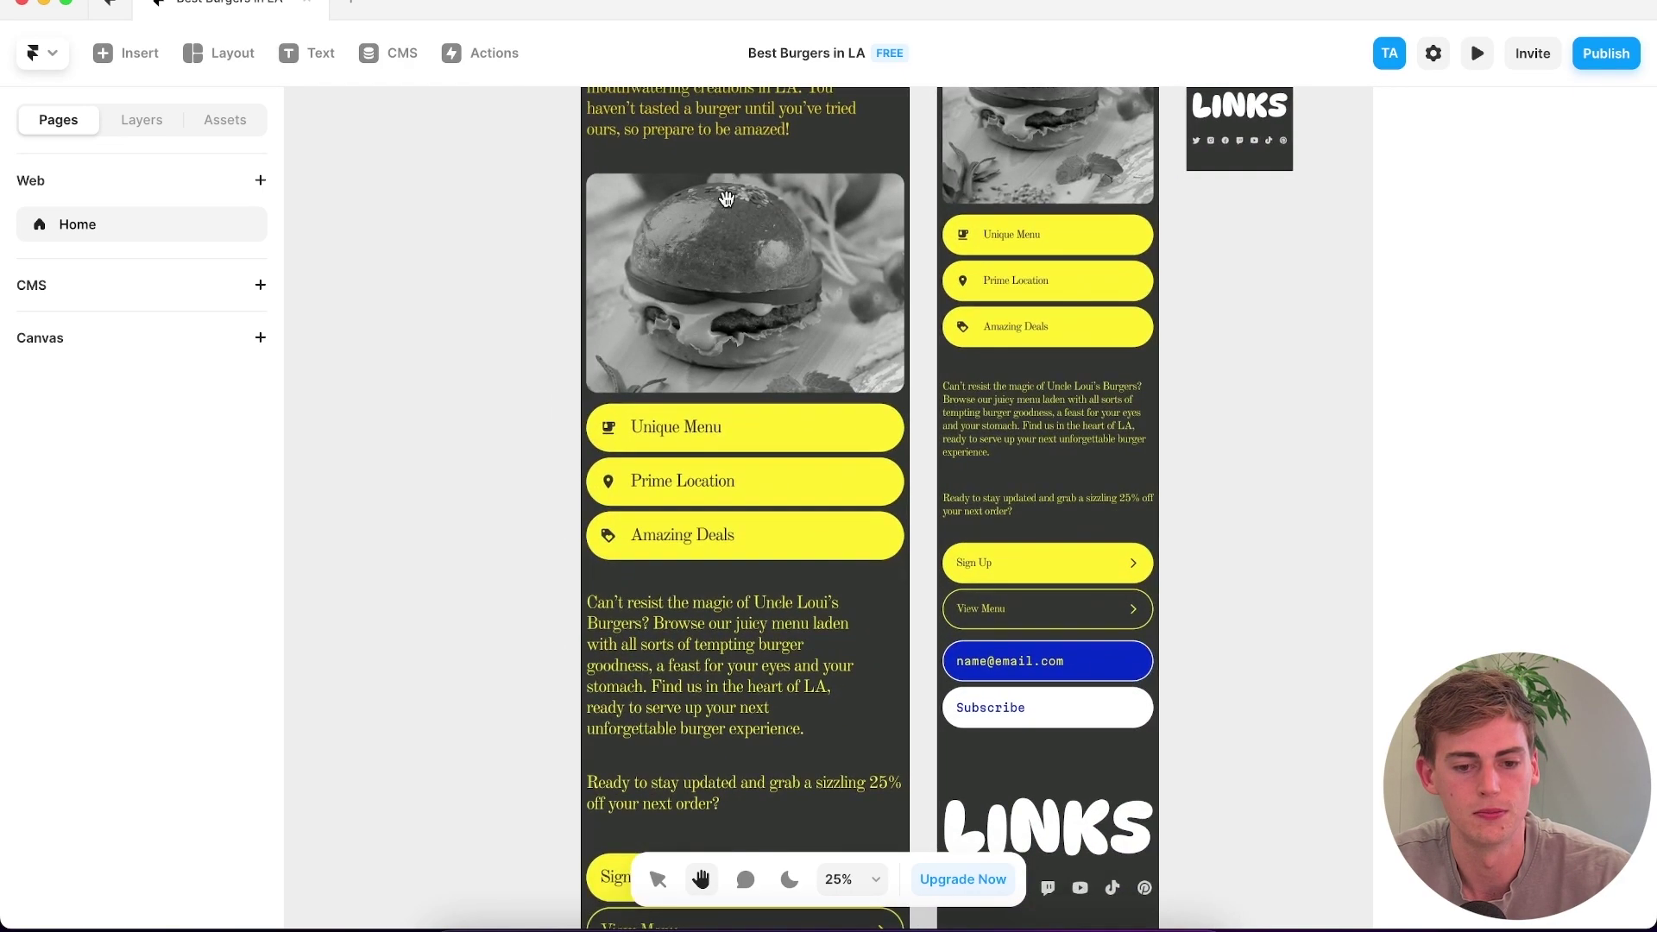
{"action": "scroll", "coordinate": [741, 347], "scroll_direction": "up", "scroll_amount": 10}
{"action": "scroll", "coordinate": [751, 466], "scroll_direction": "right", "scroll_amount": 4}
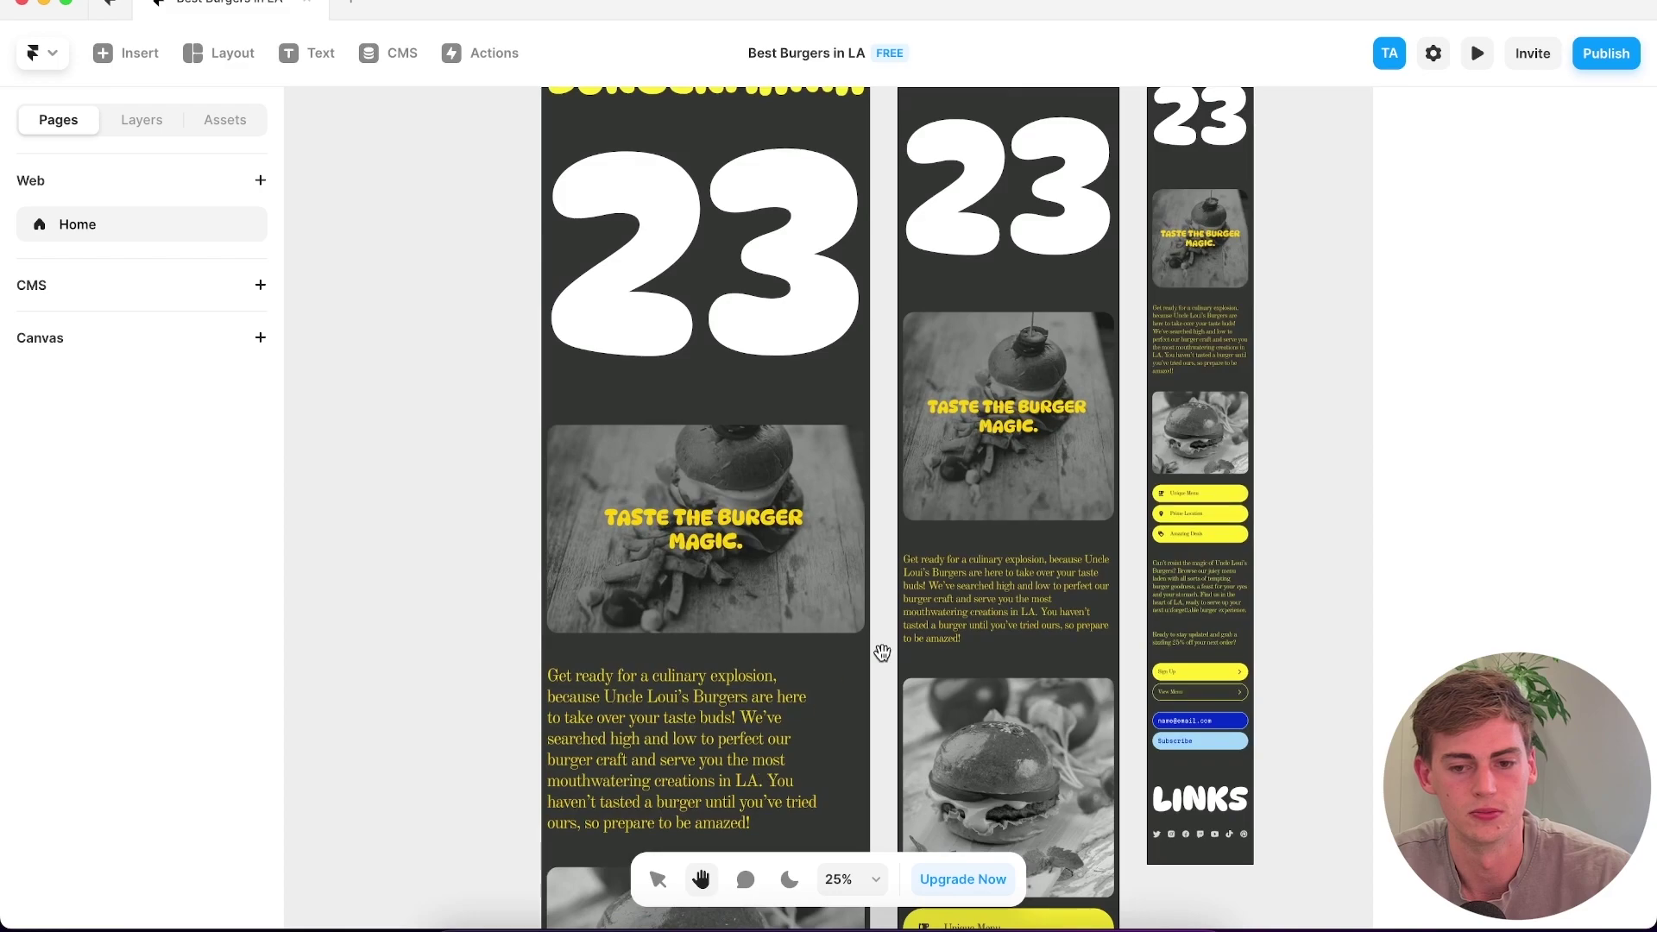
- Zoom to 100% and delete the big 23 graphic from the phone layout
{"action": "left_click", "coordinate": [851, 891]}
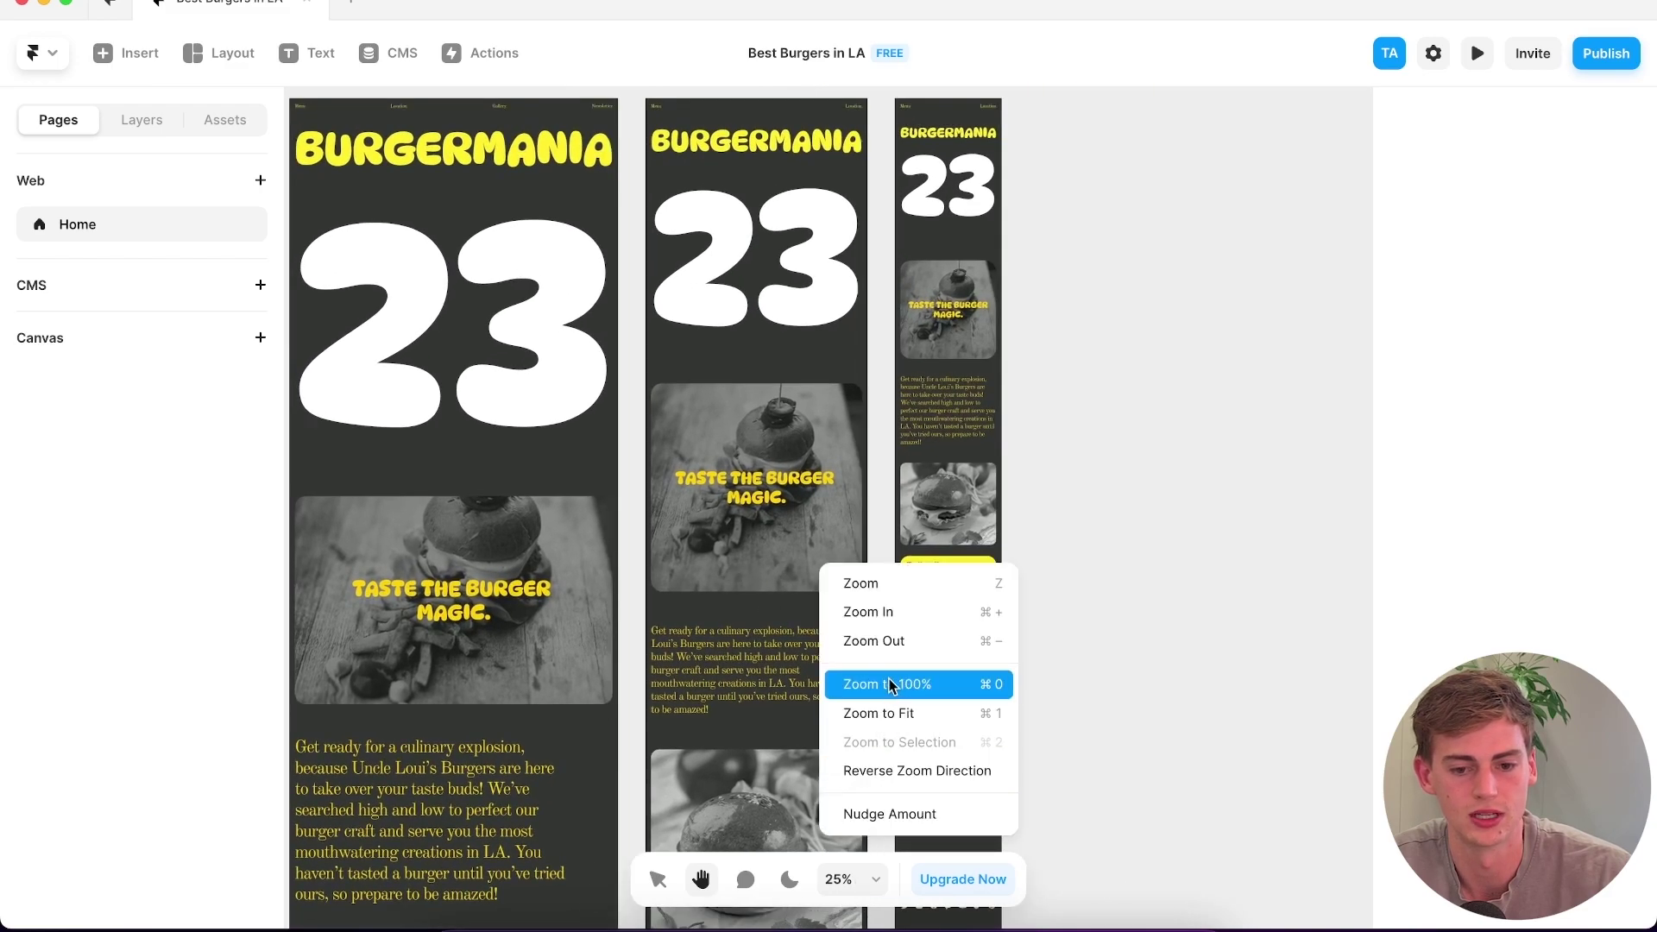
{"action": "left_click", "coordinate": [857, 683]}
{"action": "scroll", "coordinate": [1267, 469], "scroll_direction": "up", "scroll_amount": 12}
{"action": "scroll", "coordinate": [1050, 437], "scroll_direction": "right", "scroll_amount": 5}
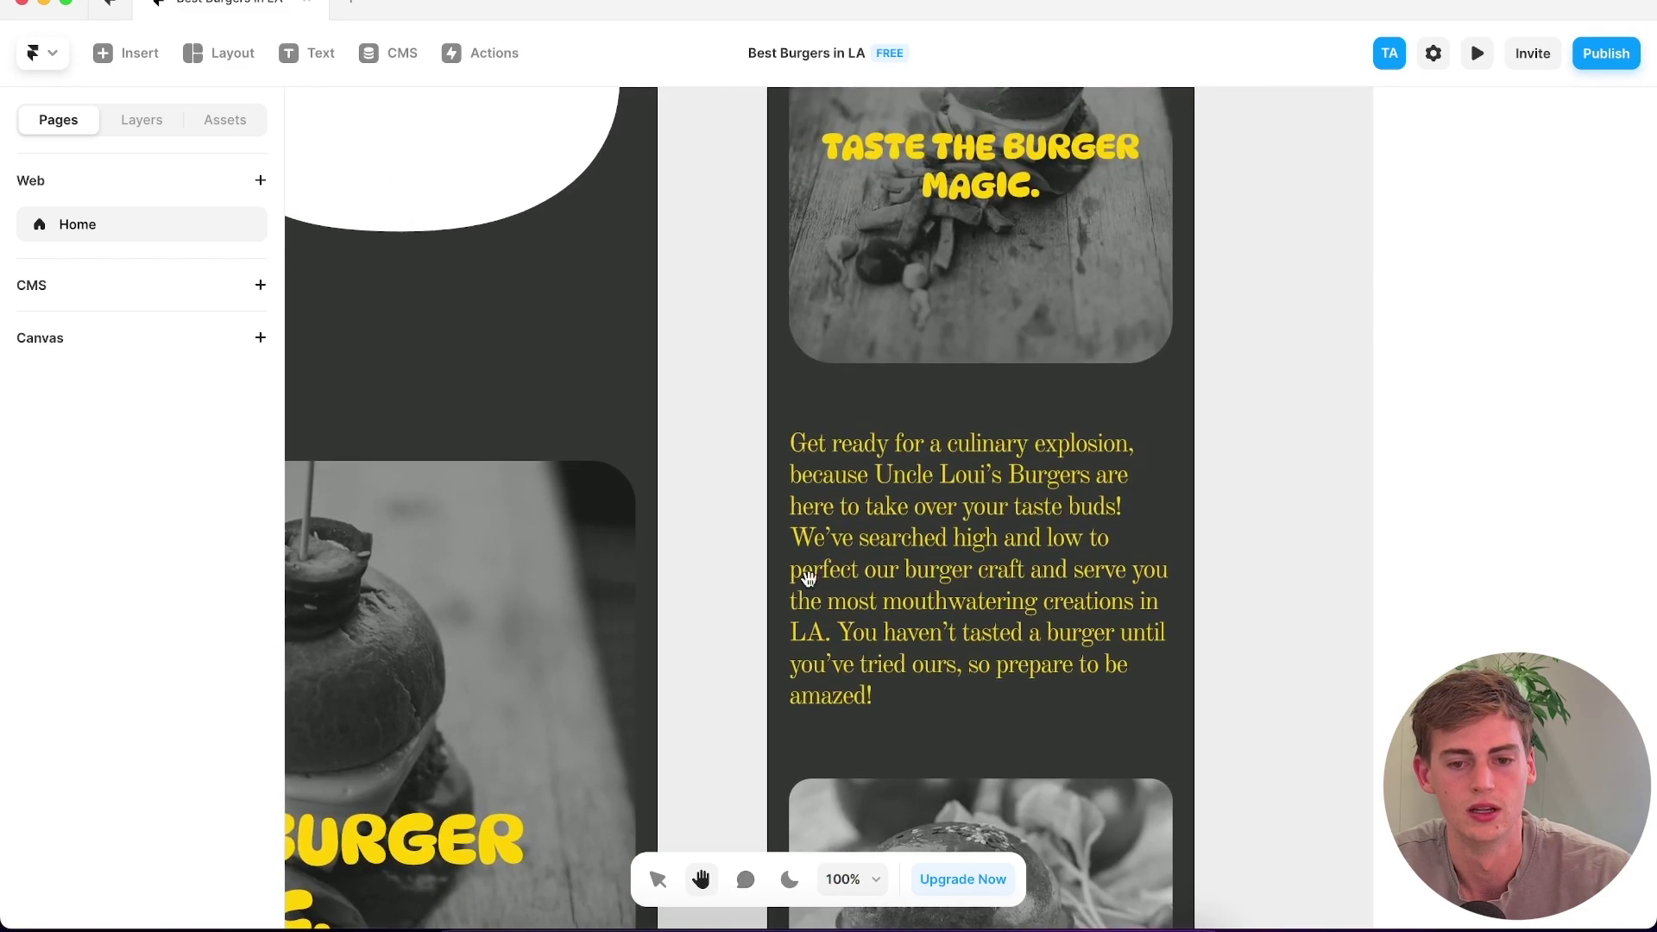
{"action": "scroll", "coordinate": [778, 673], "scroll_direction": "up", "scroll_amount": 3}
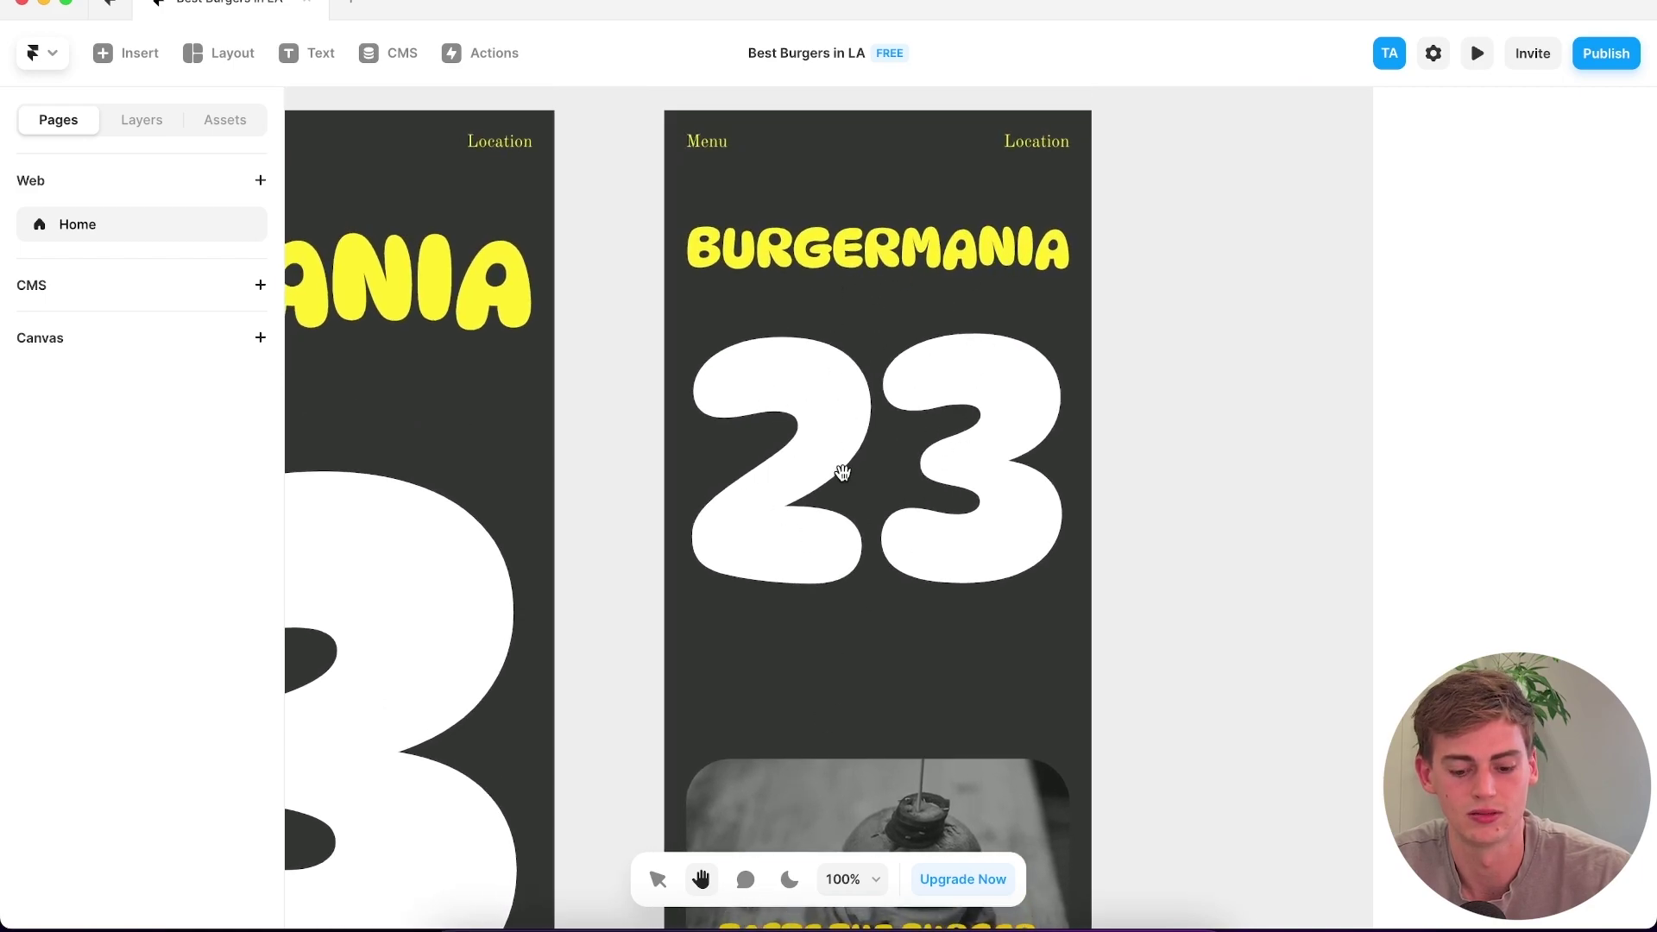
{"action": "key", "text": "p"}
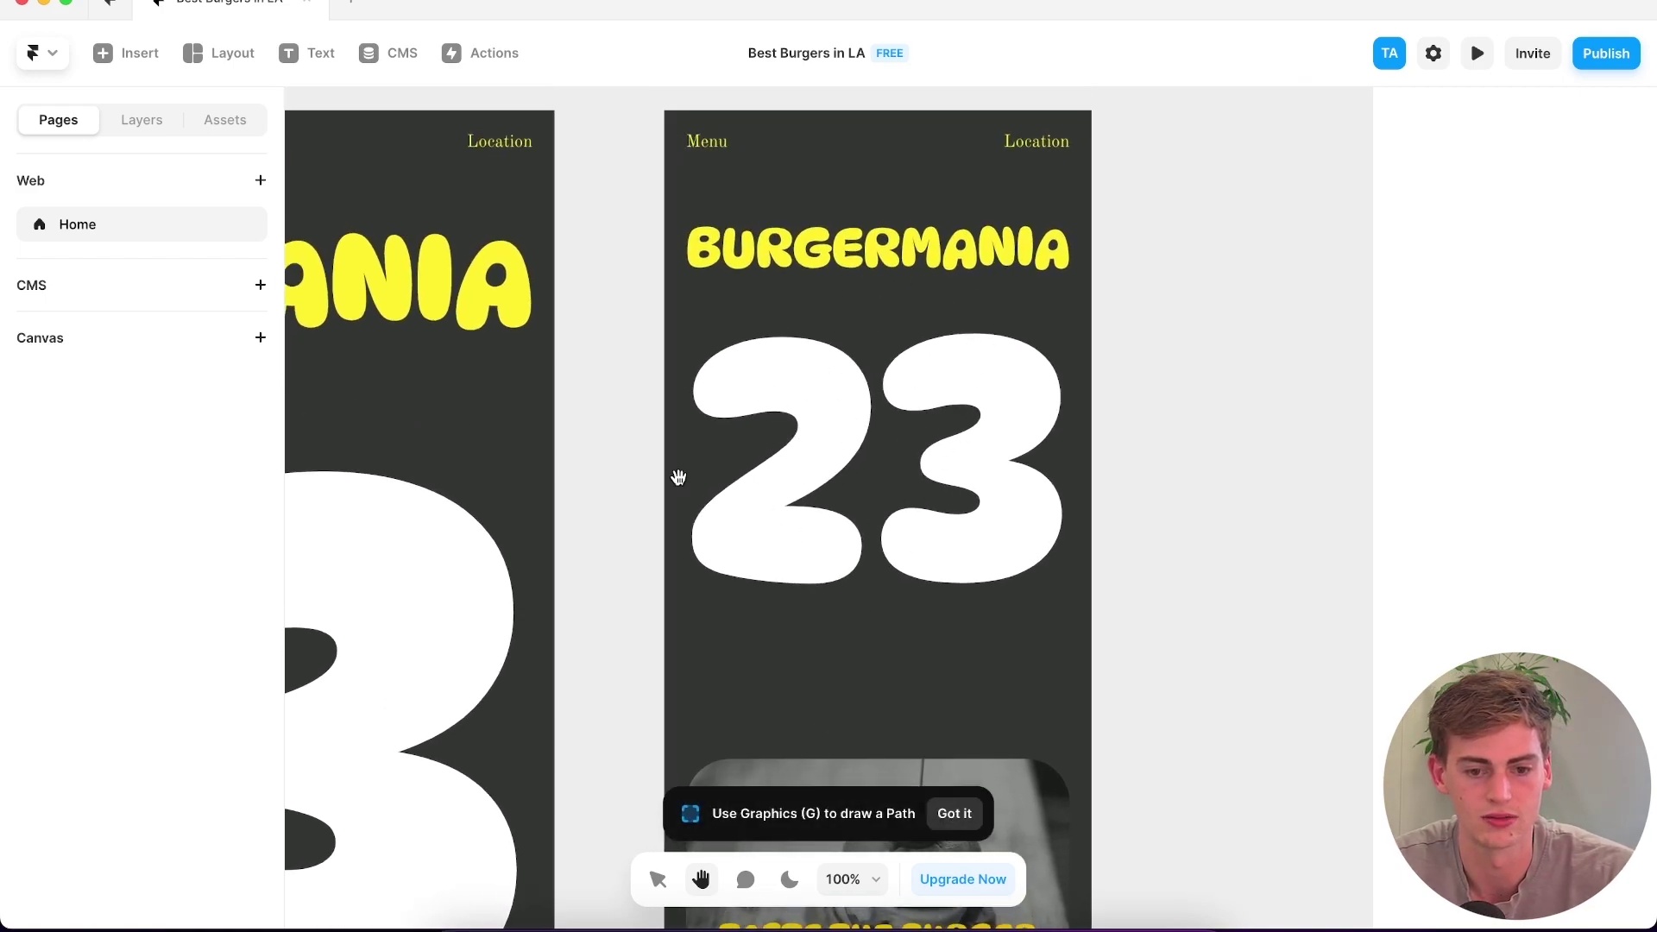
{"action": "left_click", "coordinate": [658, 879]}
{"action": "left_click", "coordinate": [853, 468]}
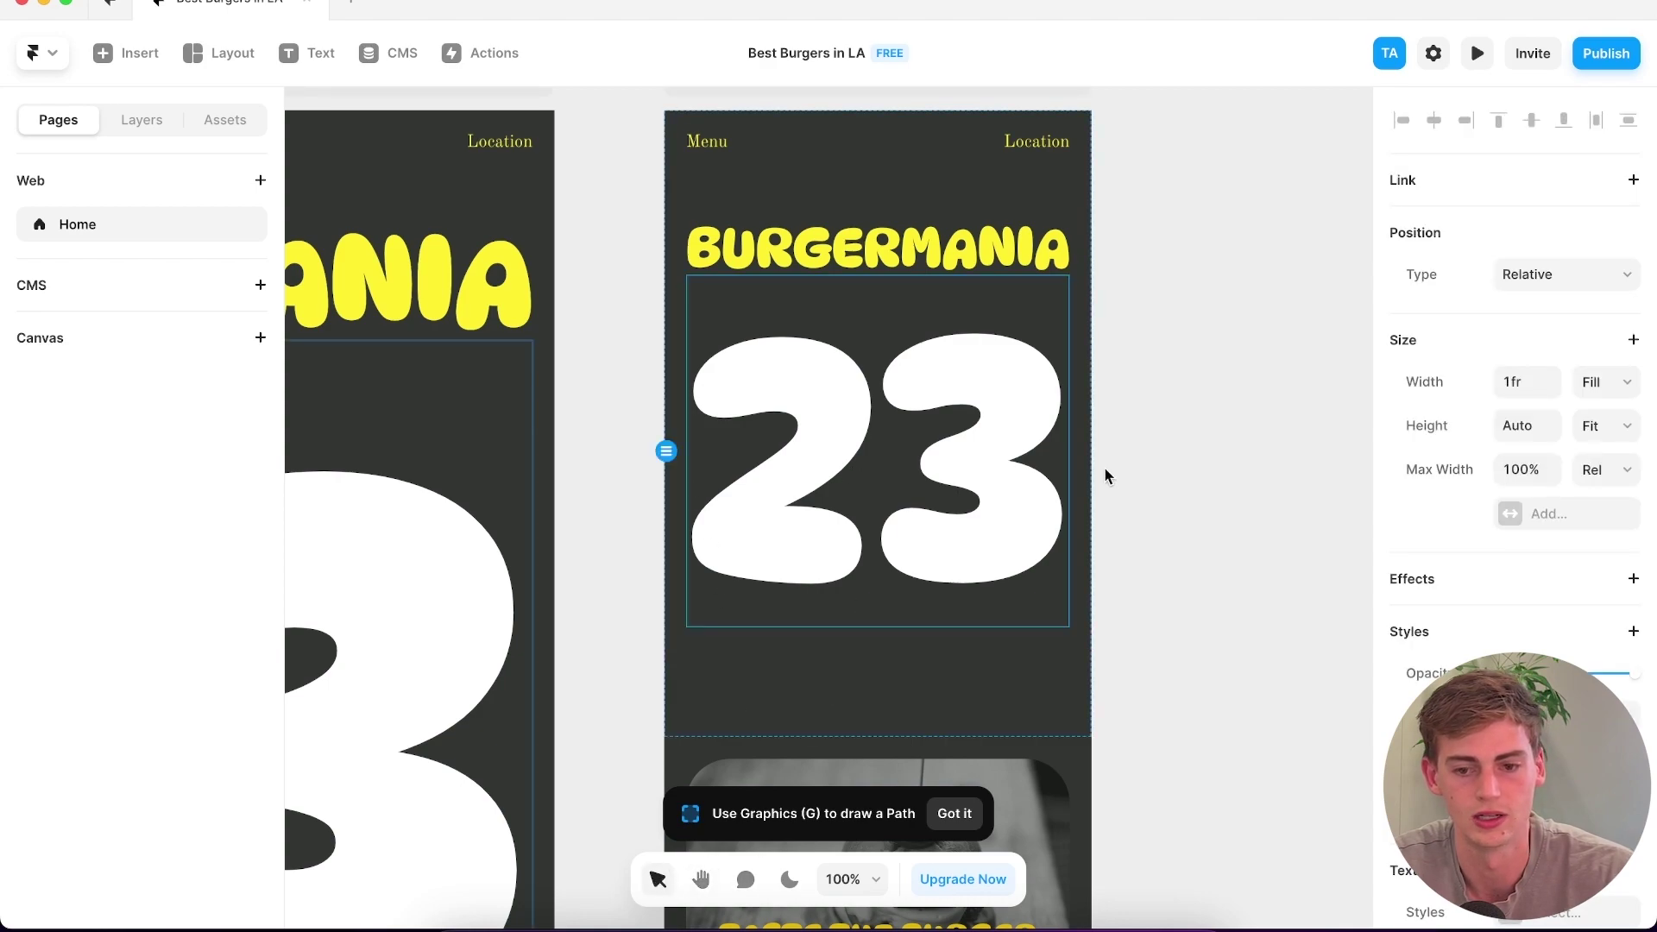
{"action": "key", "text": "Delete"}
- Change the BURGERMANIA heading's content to 'Uncle Loui's Burgers'
{"action": "left_click", "coordinate": [955, 257]}
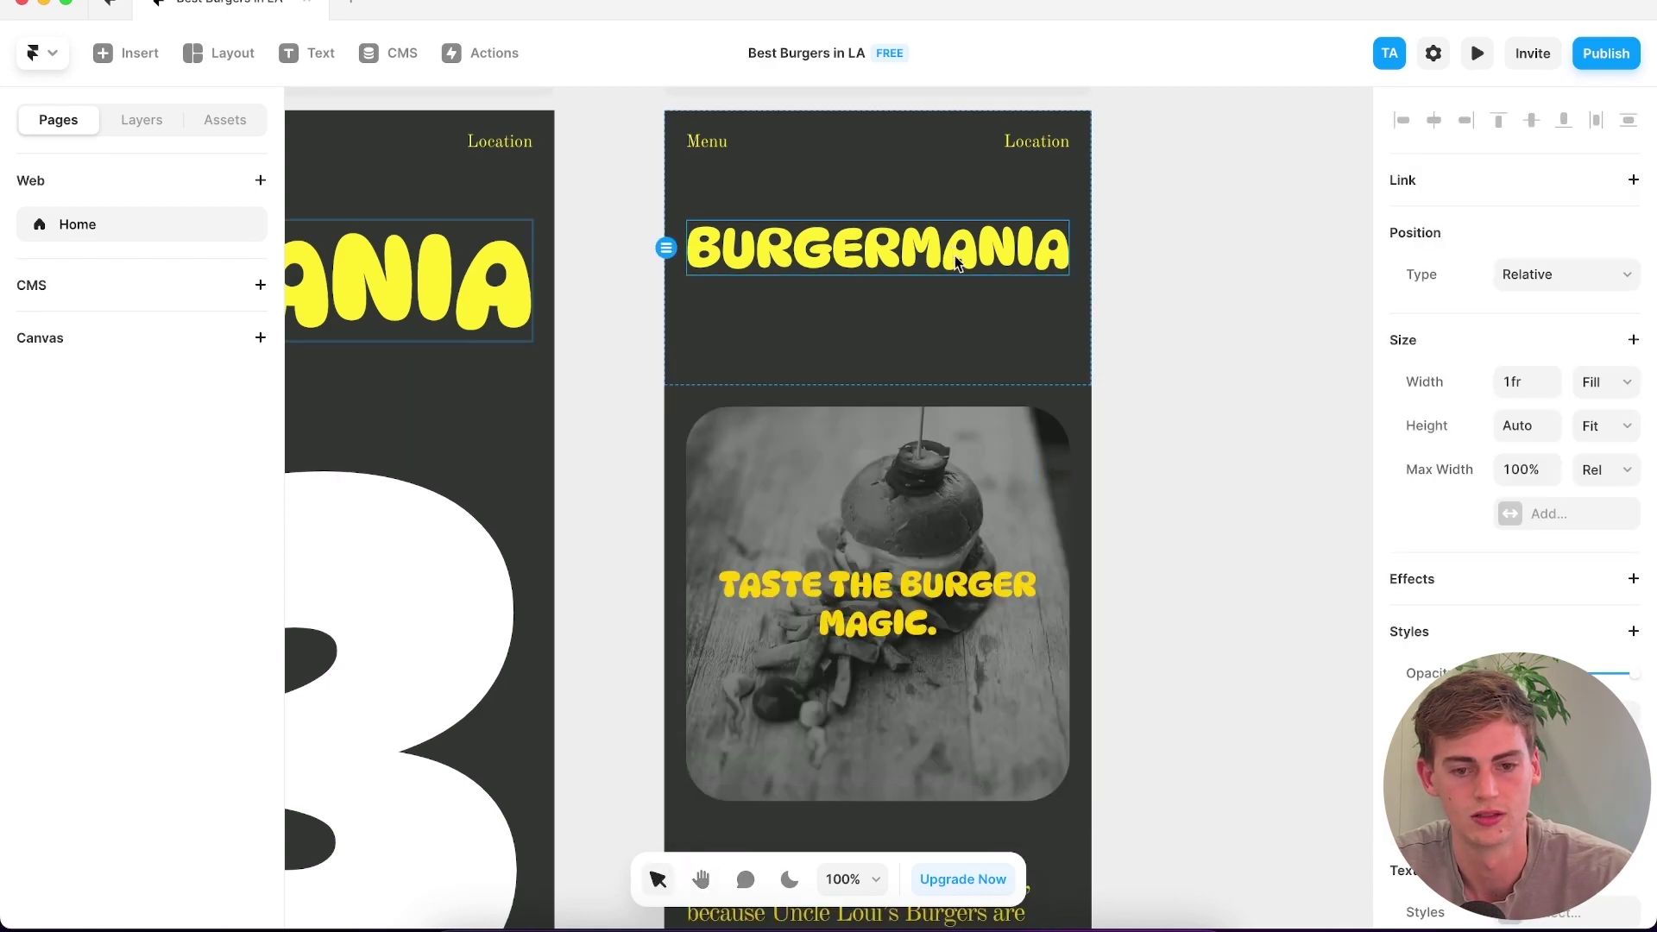
{"action": "scroll", "coordinate": [1479, 482], "scroll_direction": "down", "scroll_amount": 5}
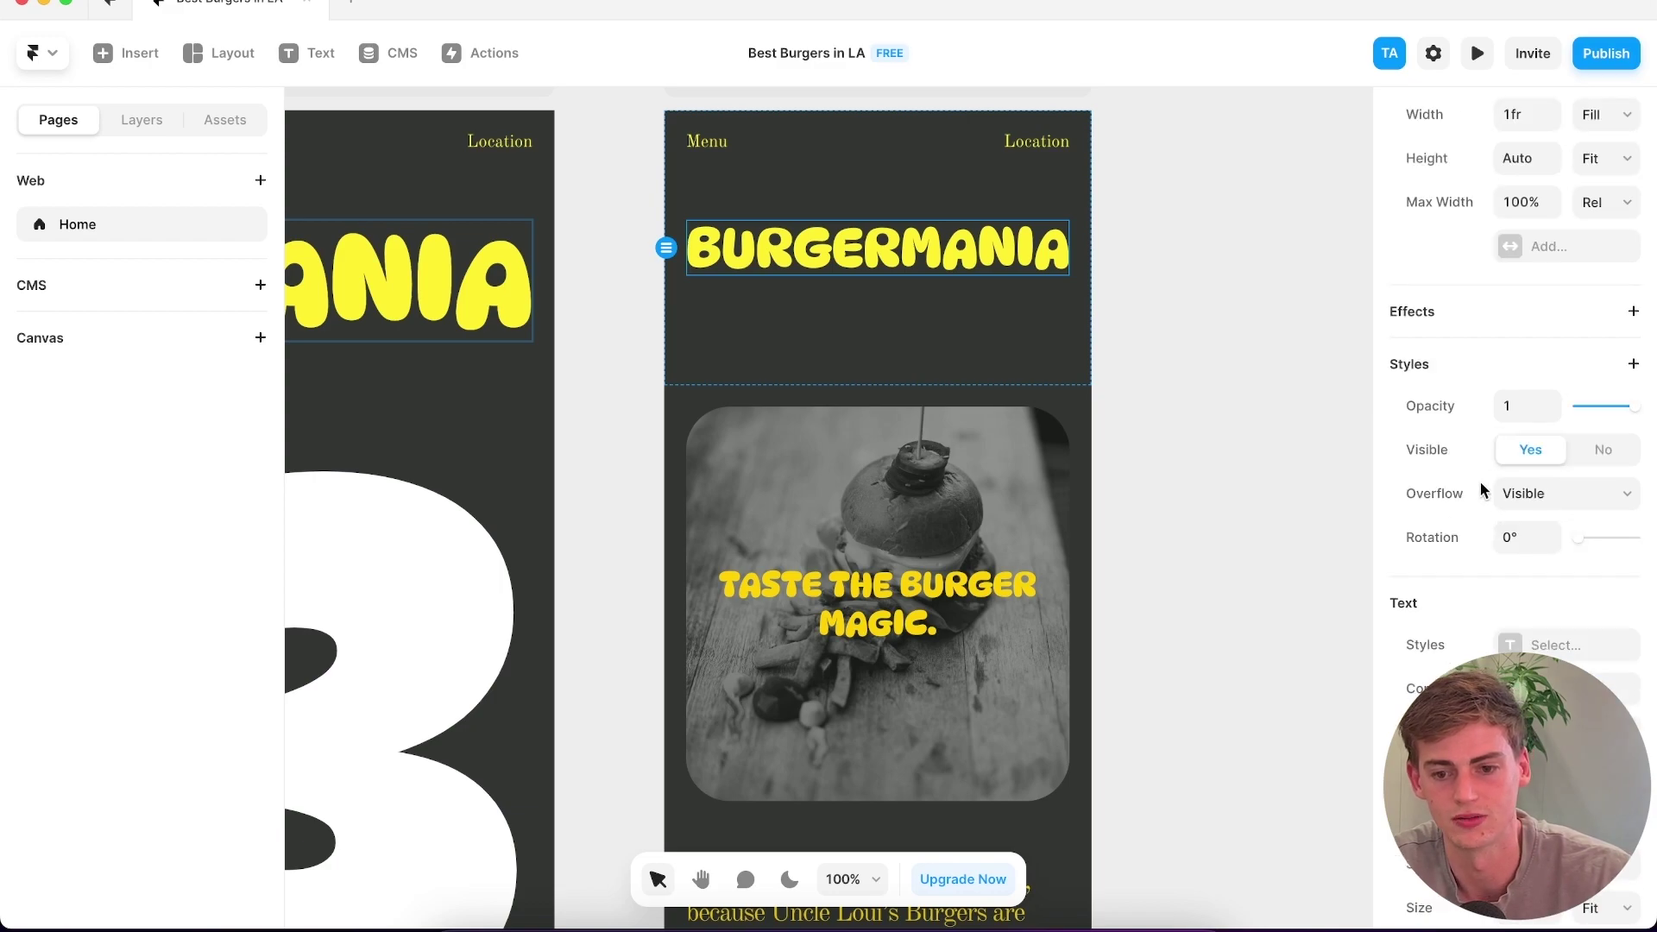
{"action": "double_click", "coordinate": [1558, 576]}
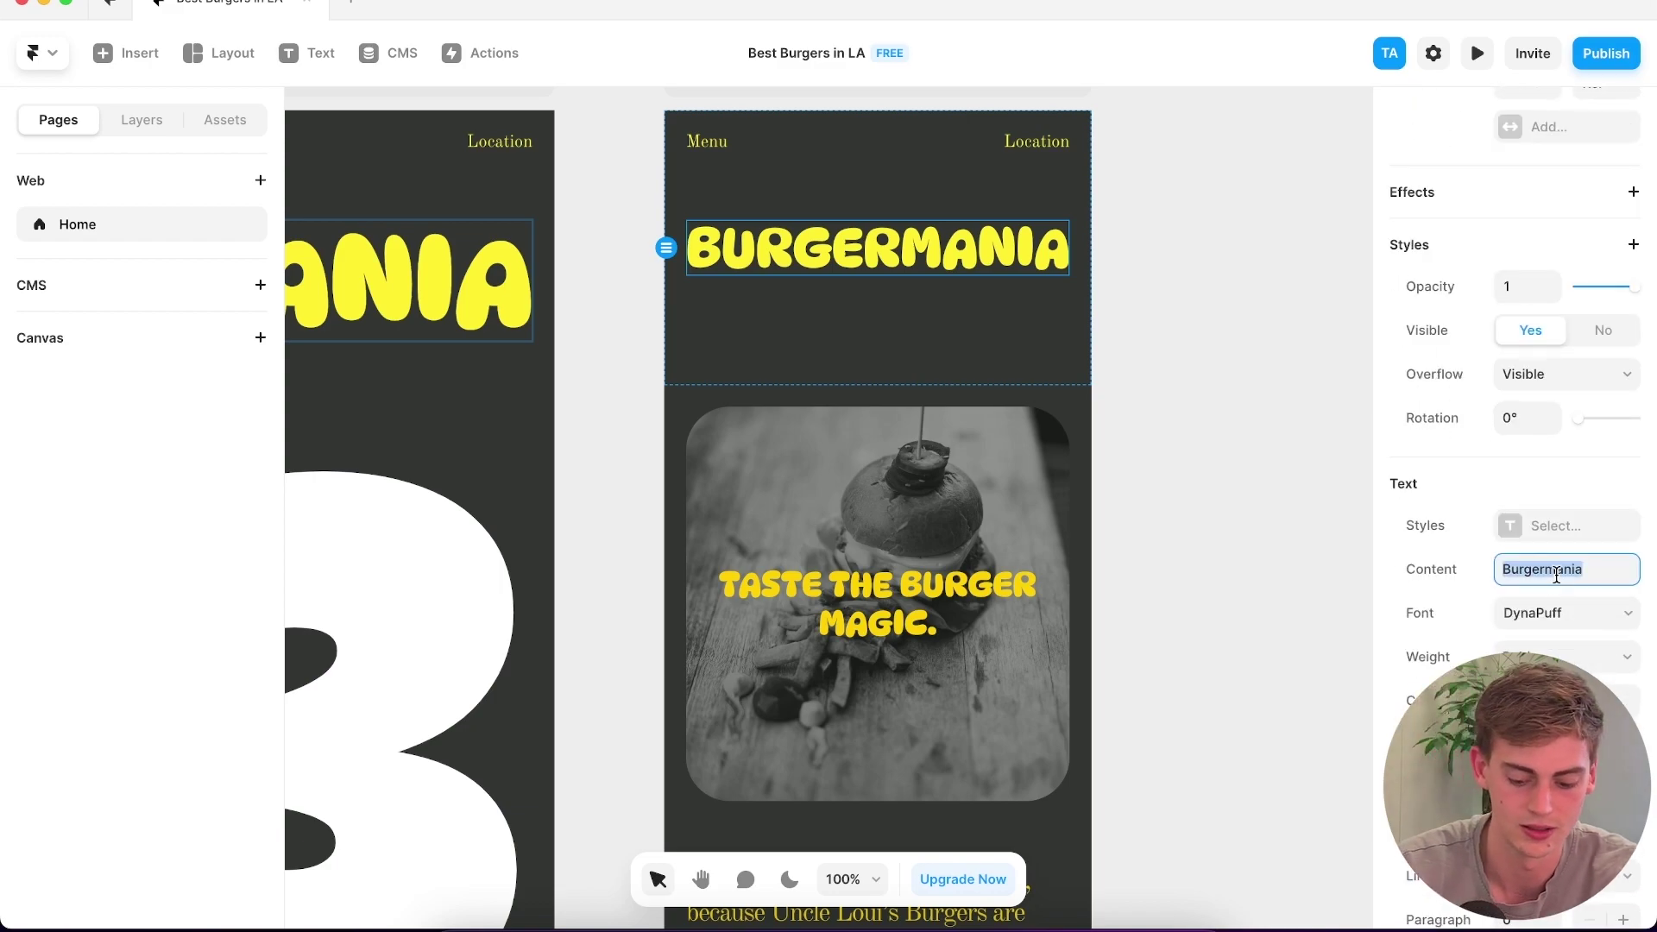
{"action": "type", "text": "Uncle Loui's Burgers"}
{"action": "left_click", "coordinate": [1139, 443]}
{"action": "scroll", "coordinate": [1140, 443], "scroll_direction": "up", "scroll_amount": 5}
{"action": "scroll", "coordinate": [1001, 507], "scroll_direction": "down", "scroll_amount": 3}
{"action": "scroll", "coordinate": [1070, 457], "scroll_direction": "down", "scroll_amount": 2}
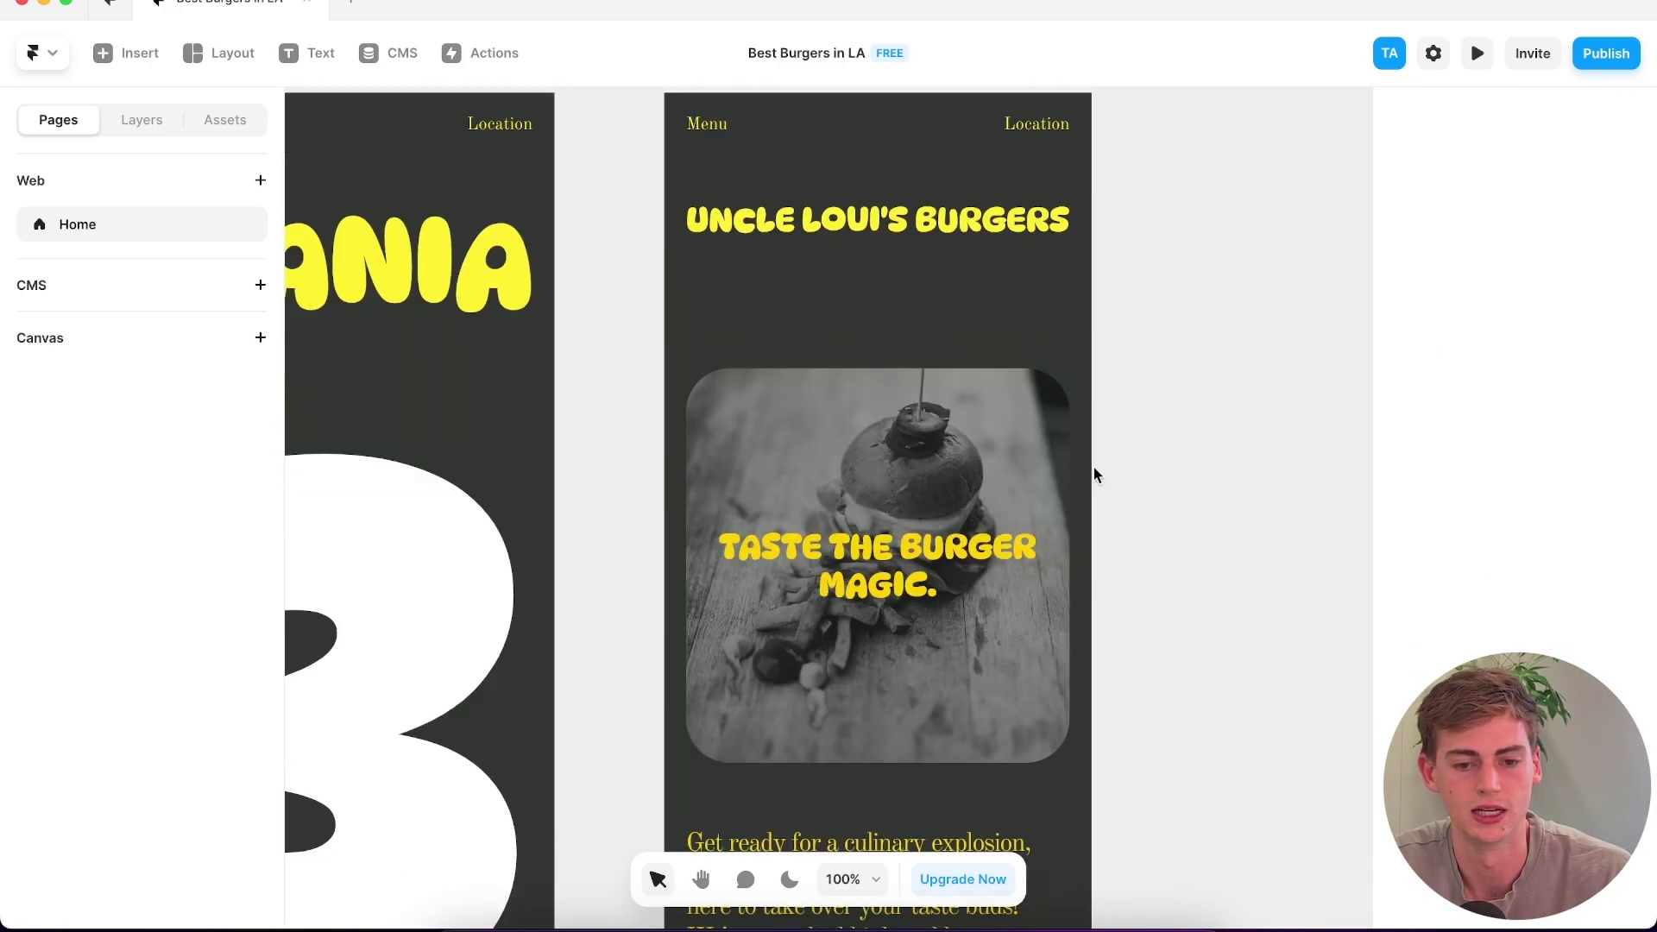
{"action": "scroll", "coordinate": [799, 443], "scroll_direction": "down", "scroll_amount": 15}
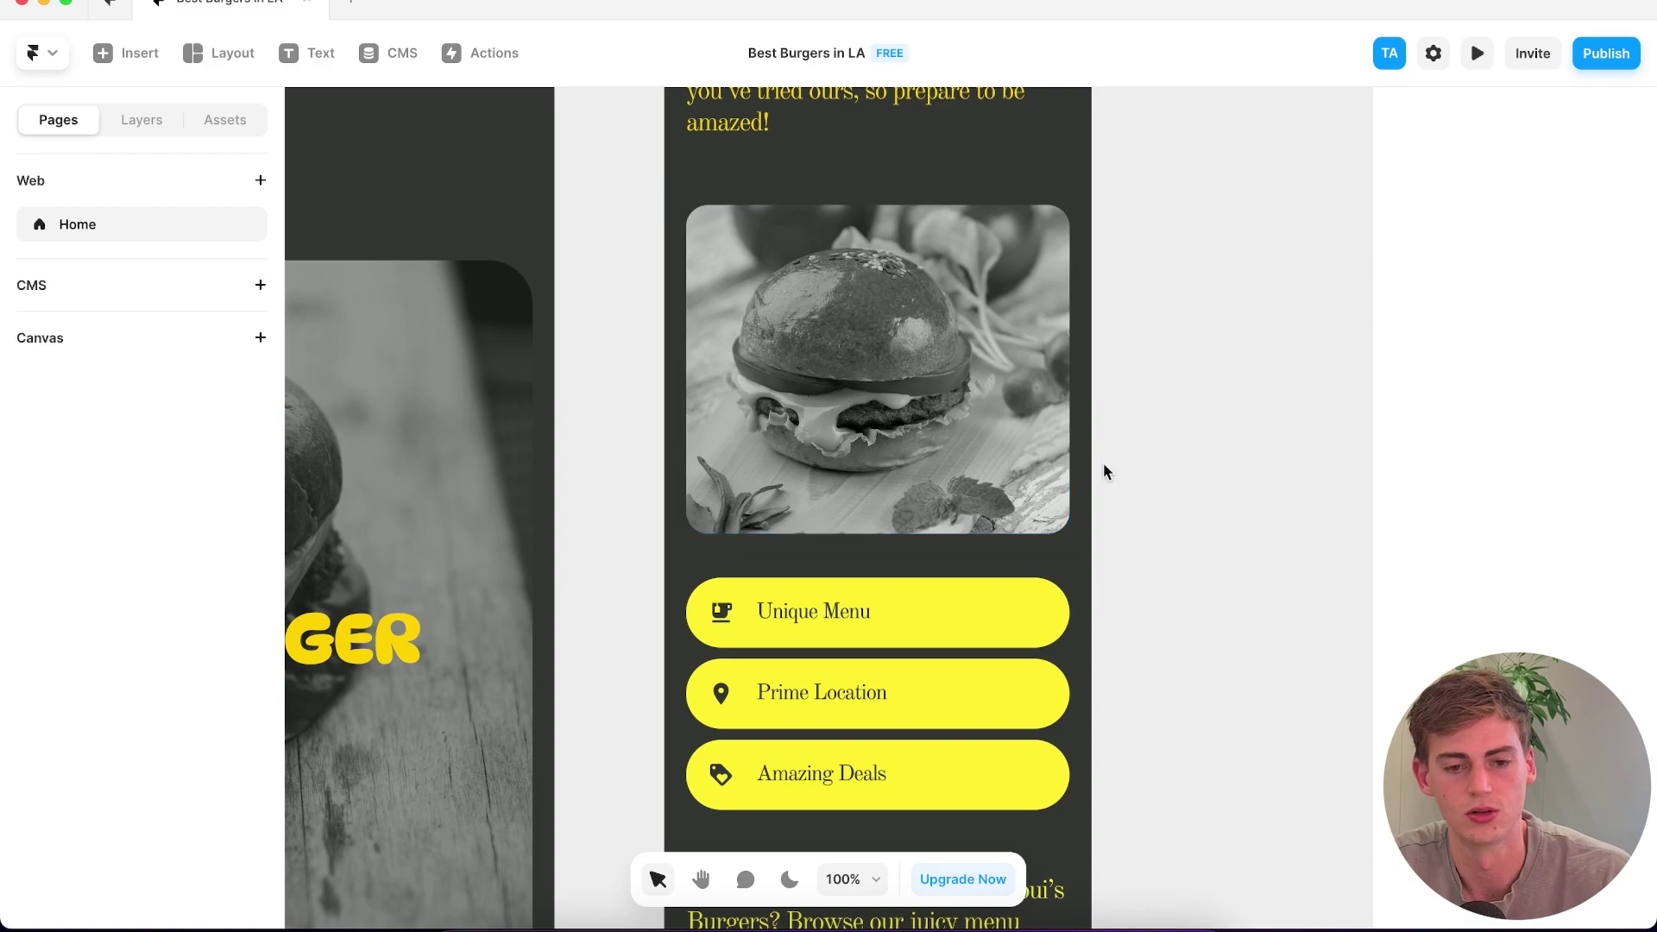
- Scroll down the new project to the AI prompt for The Grass is Greener lawn mower page
{"action": "scroll", "coordinate": [1102, 470], "scroll_direction": "down", "scroll_amount": 3}
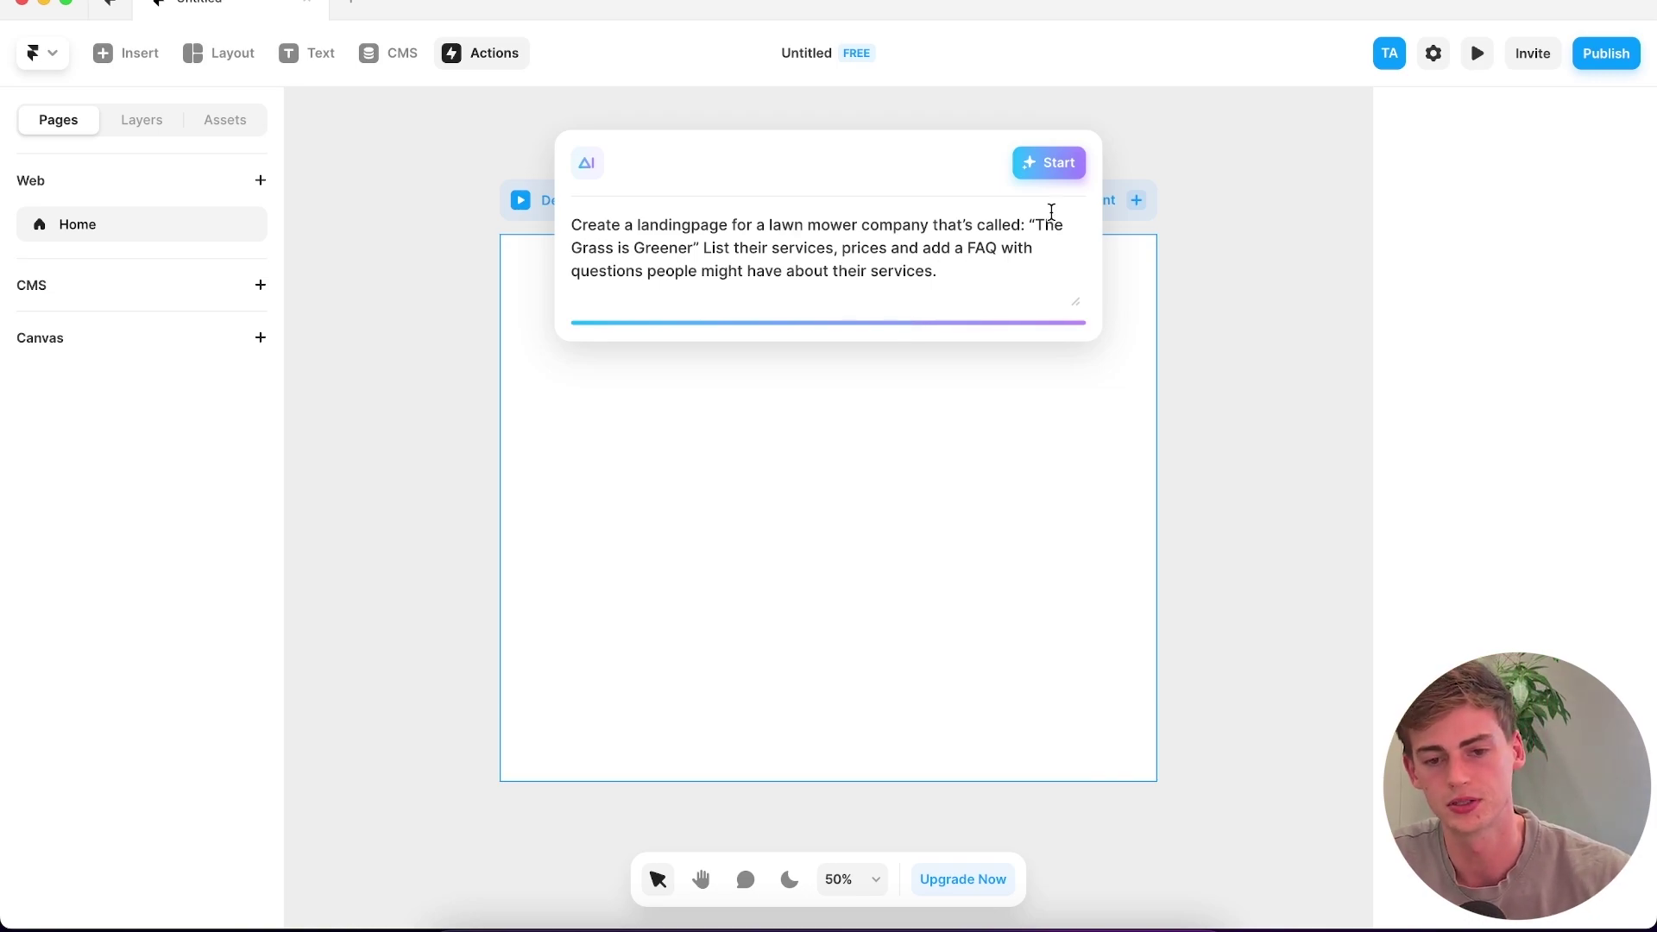
- Generate the Lawn Mower Services page with its GREENER hero, services and $29.99/mo pricing plans
{"action": "left_click", "coordinate": [1054, 171]}
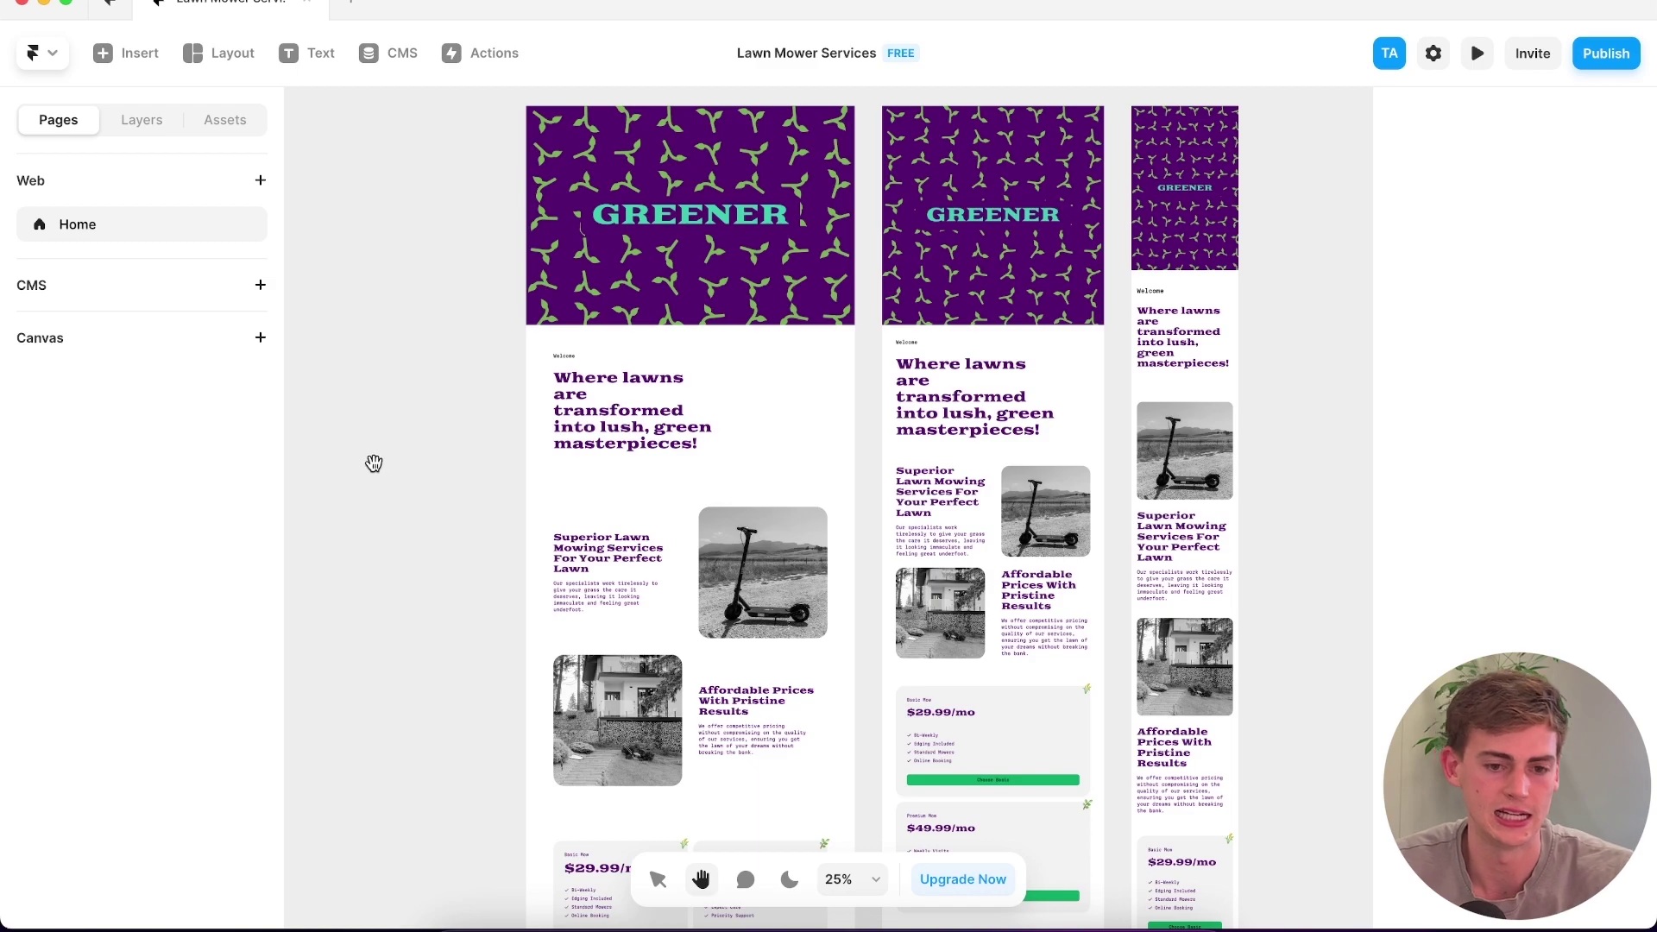
{"action": "scroll", "coordinate": [374, 463], "scroll_direction": "up", "scroll_amount": 3}
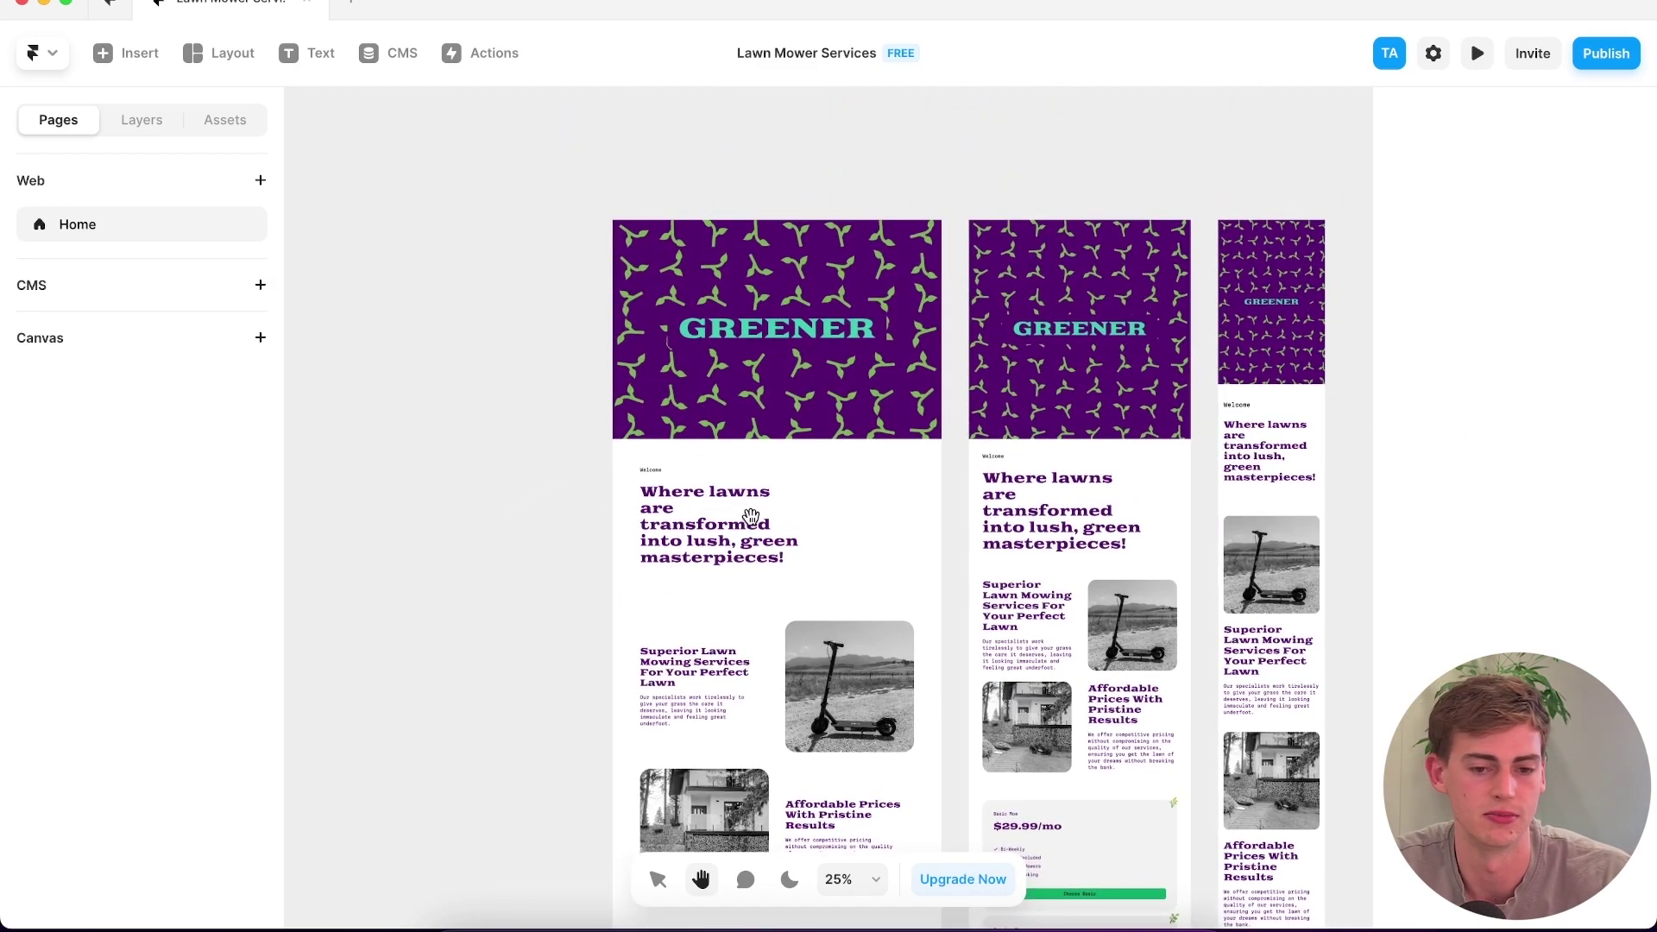
{"action": "key", "text": "super+equal"}
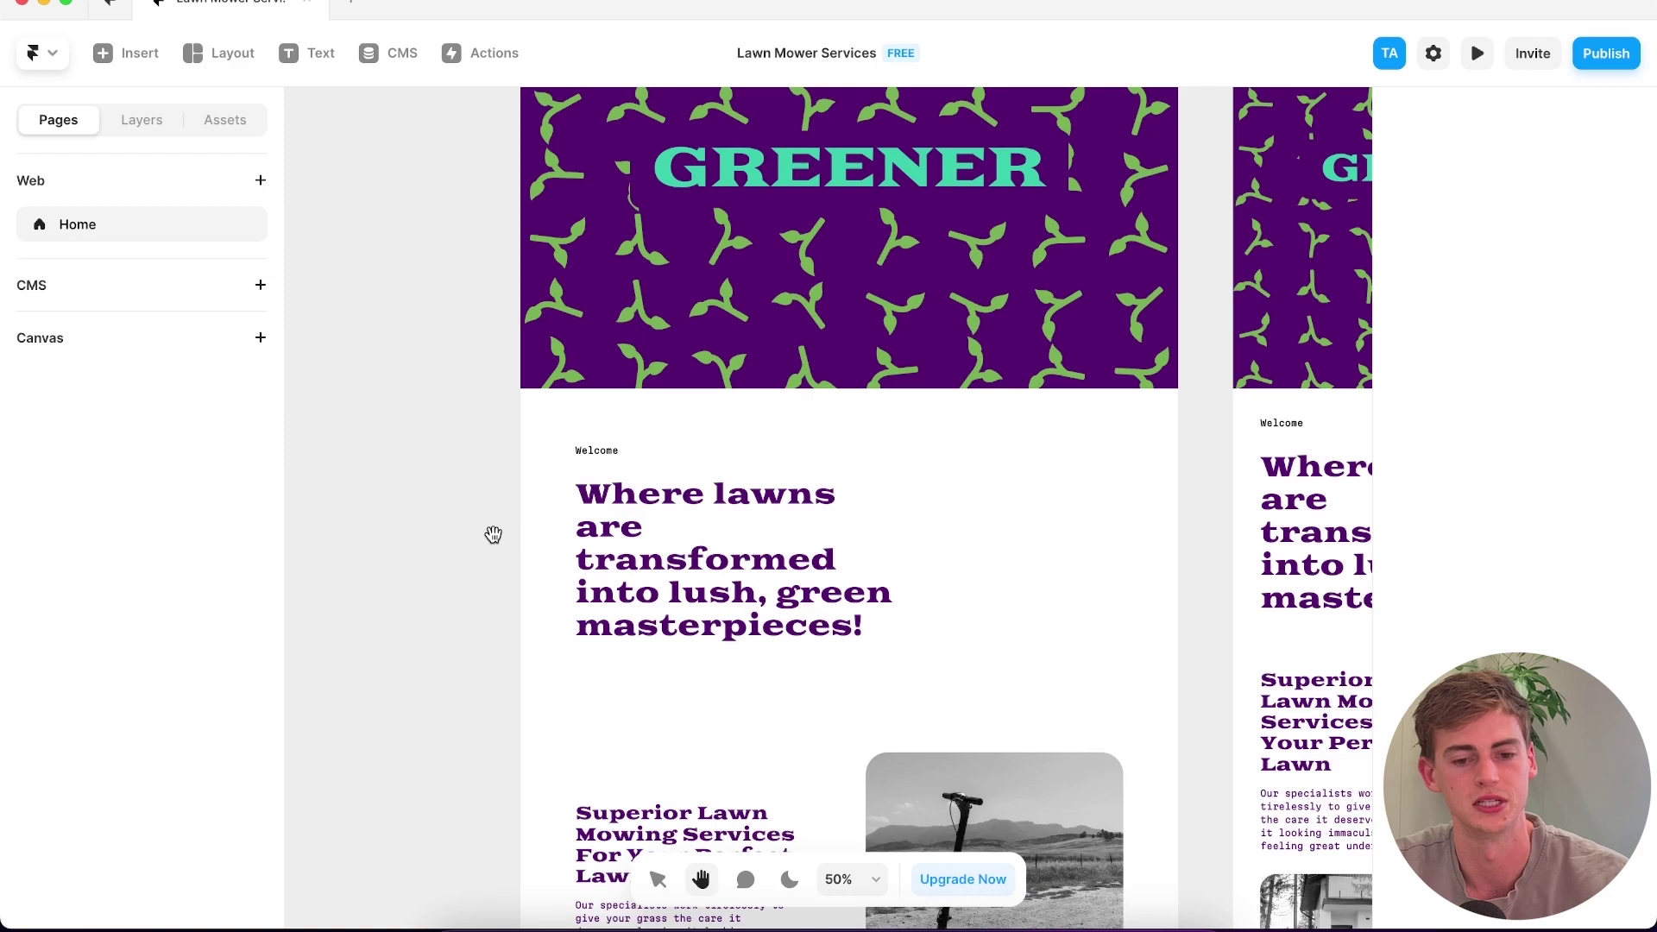
{"action": "scroll", "coordinate": [596, 587], "scroll_direction": "down", "scroll_amount": 5}
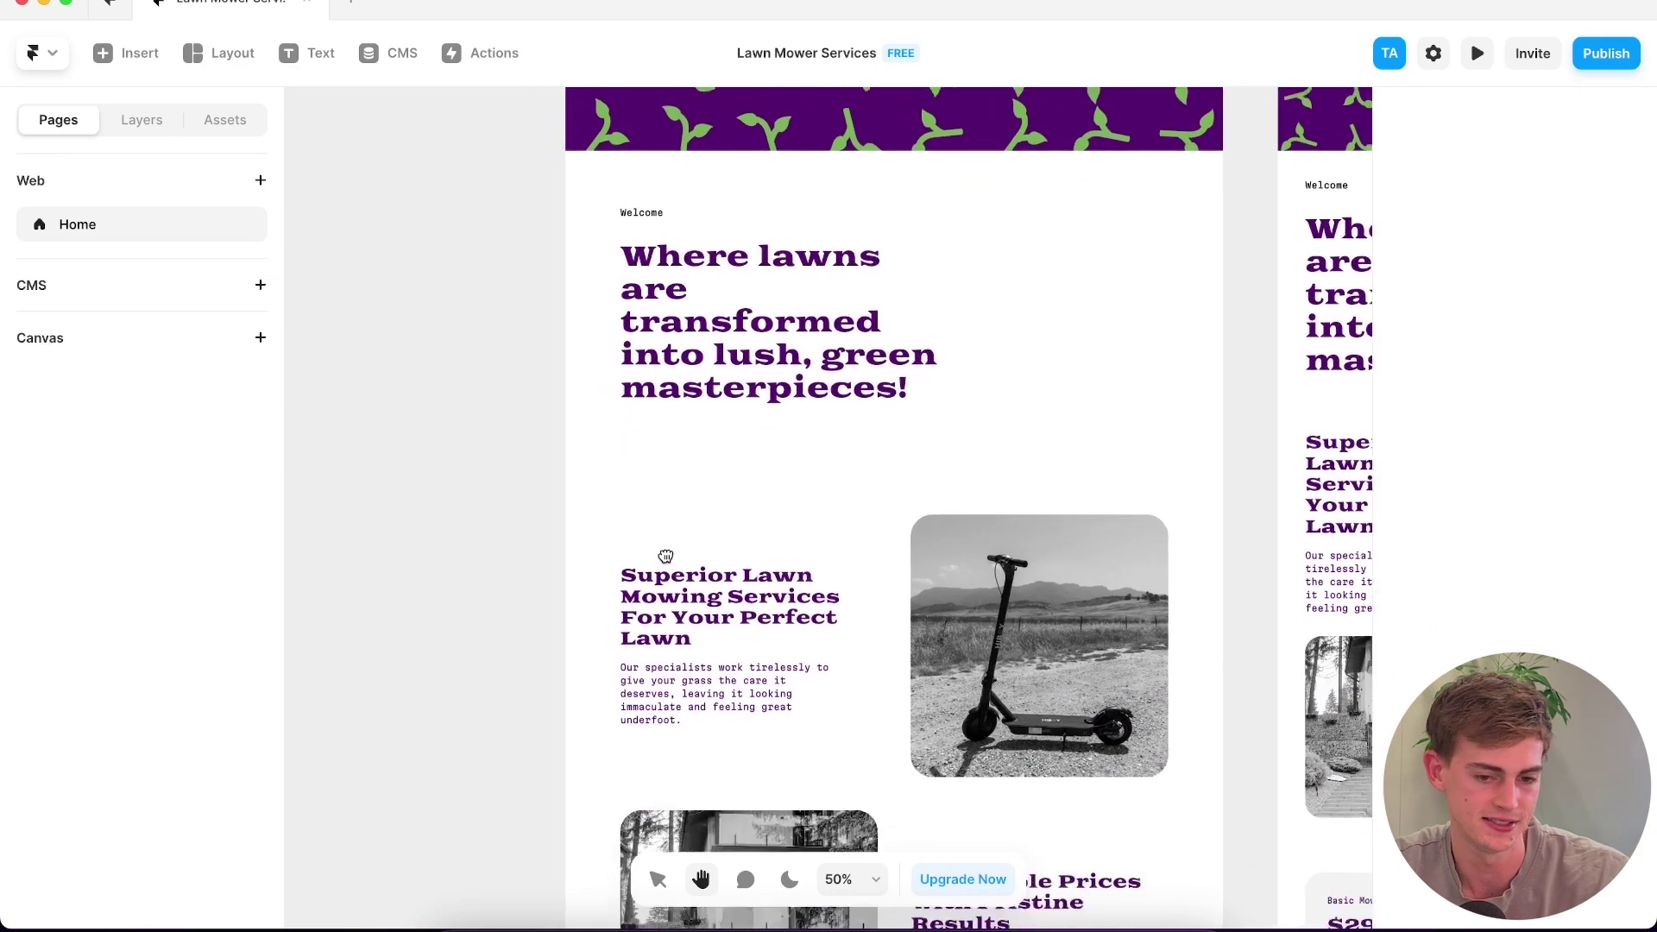
{"action": "scroll", "coordinate": [812, 591], "scroll_direction": "down", "scroll_amount": 3}
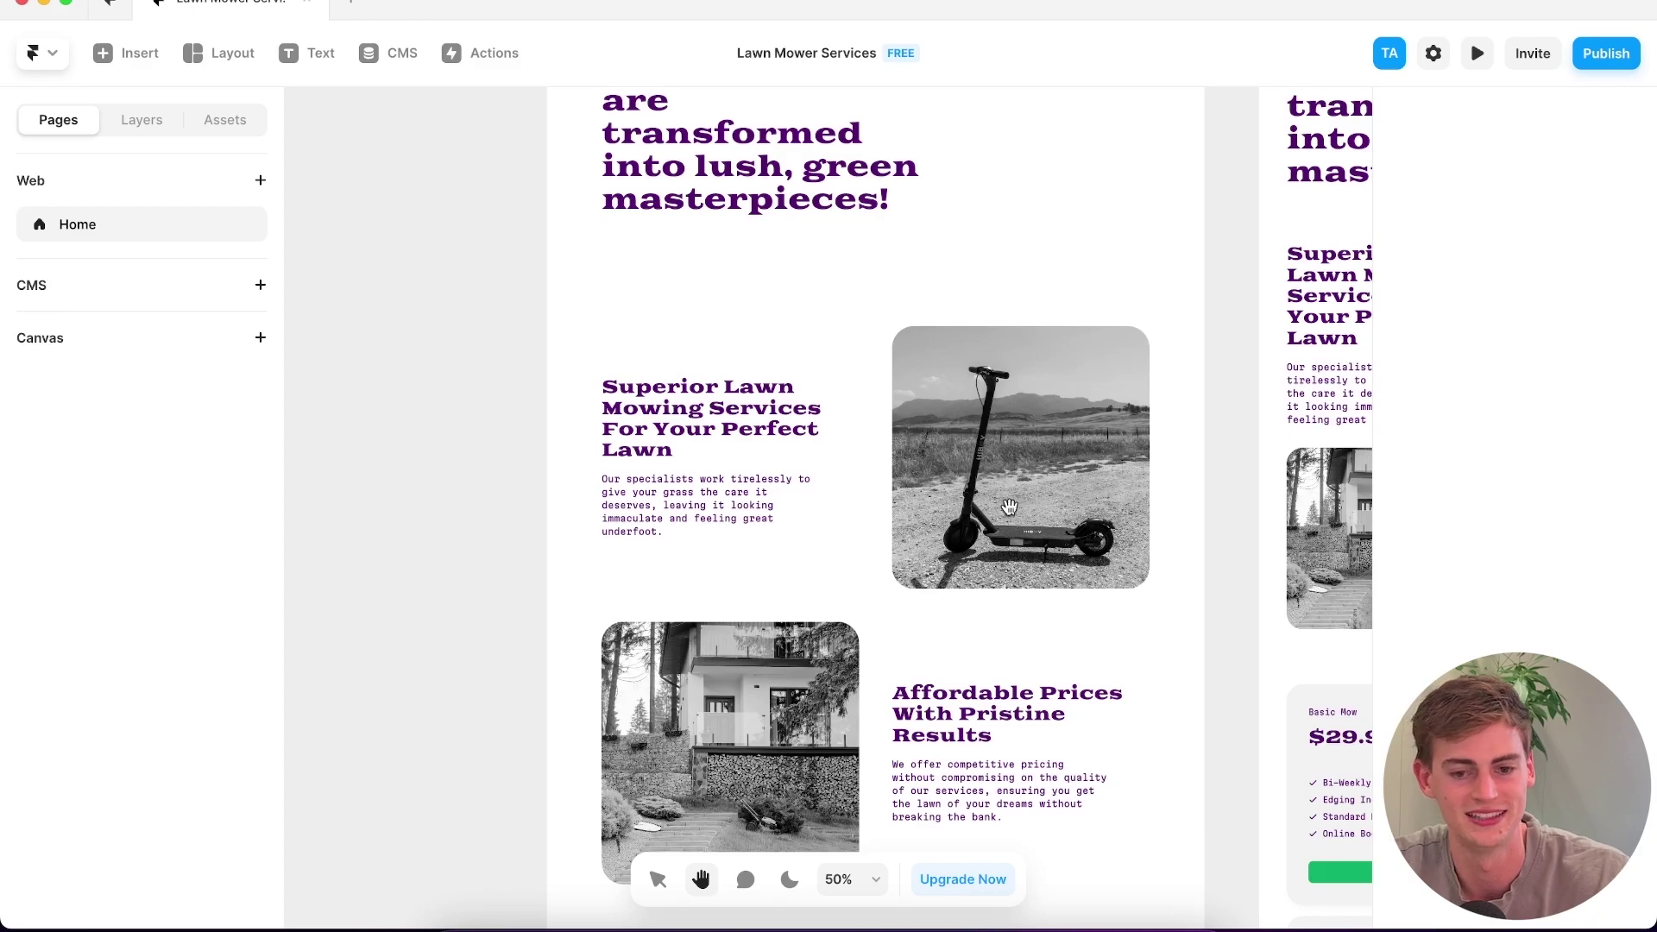
{"action": "scroll", "coordinate": [458, 463], "scroll_direction": "down", "scroll_amount": 6}
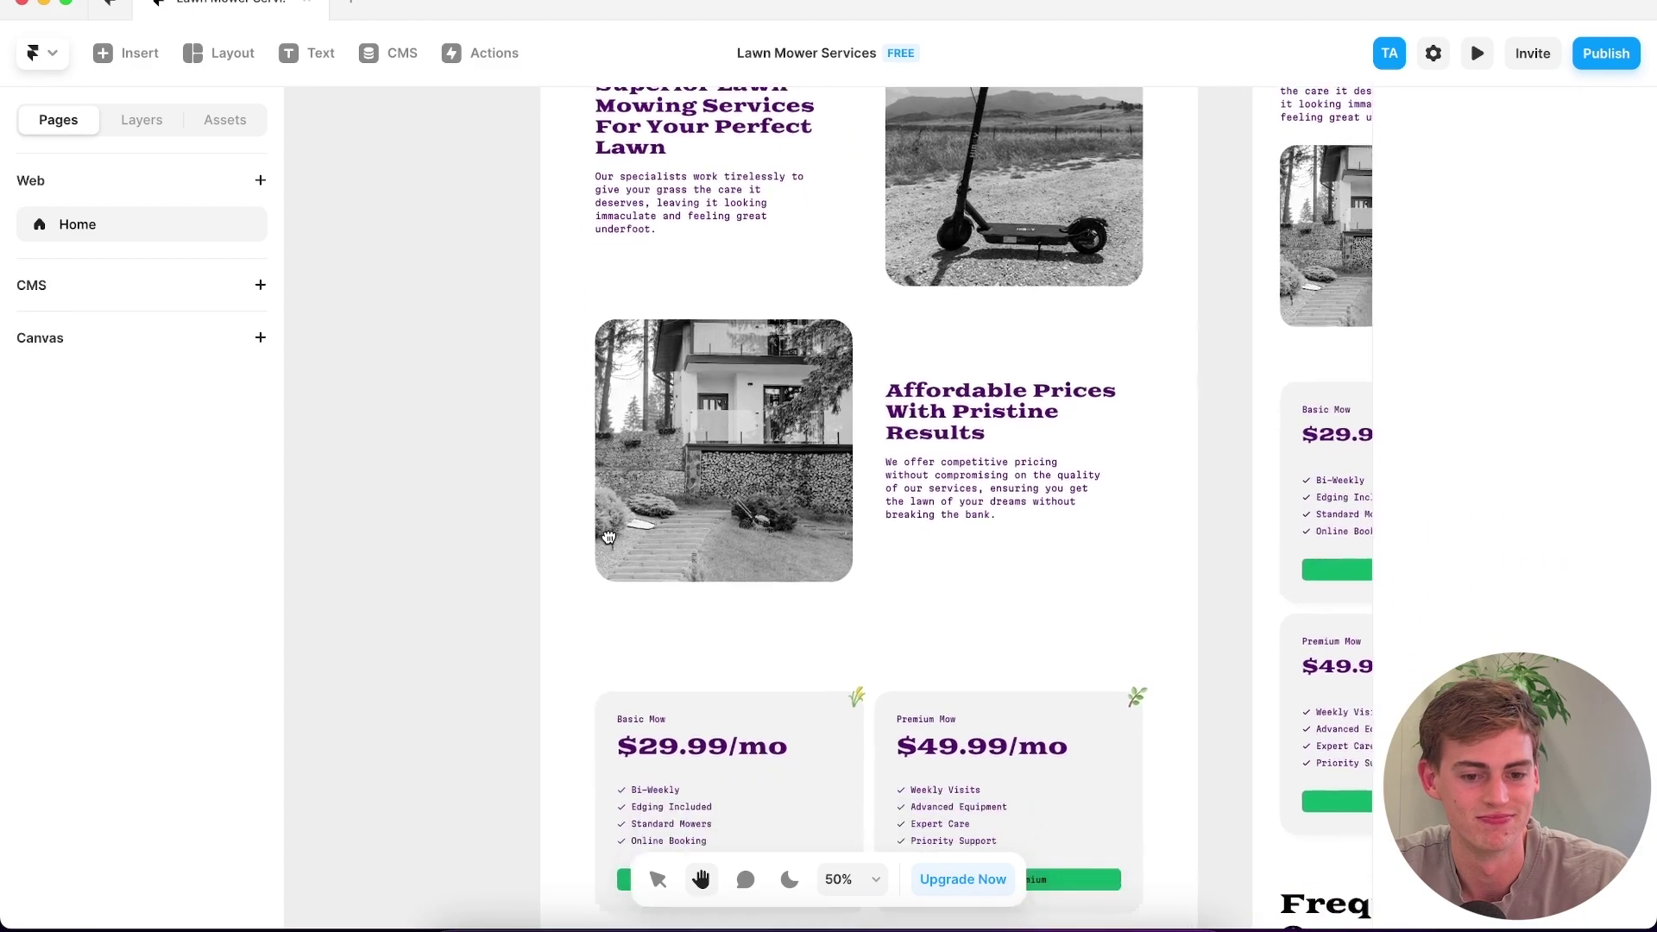
{"action": "scroll", "coordinate": [863, 388], "scroll_direction": "up", "scroll_amount": 2}
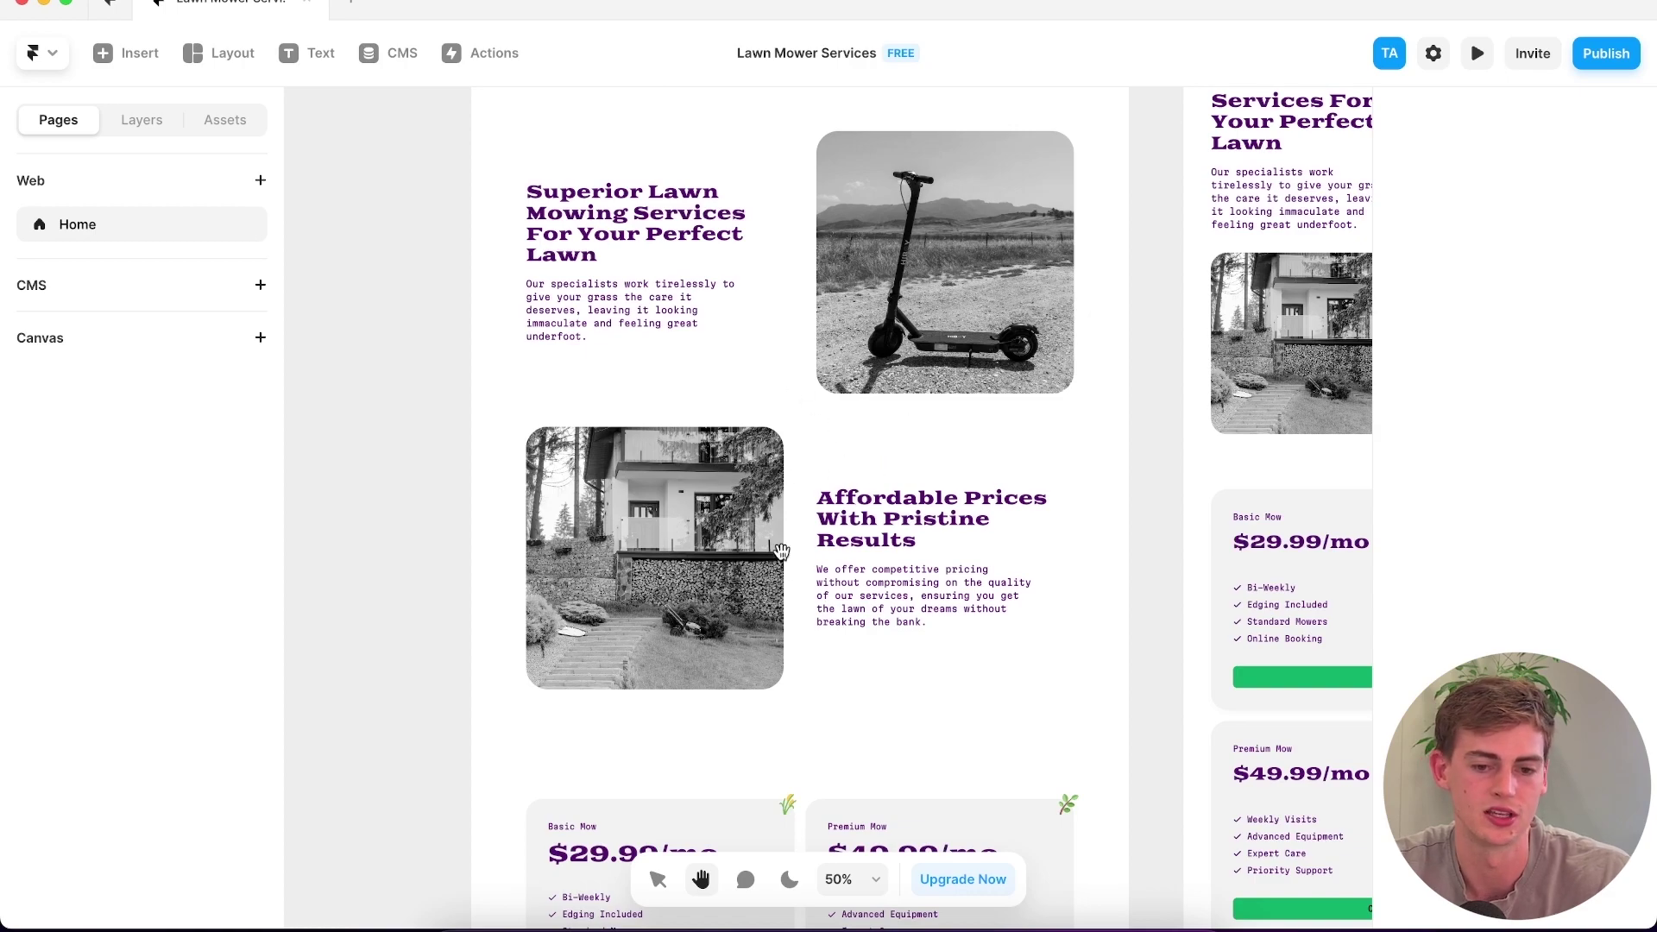
{"action": "scroll", "coordinate": [777, 561], "scroll_direction": "down", "scroll_amount": 3}
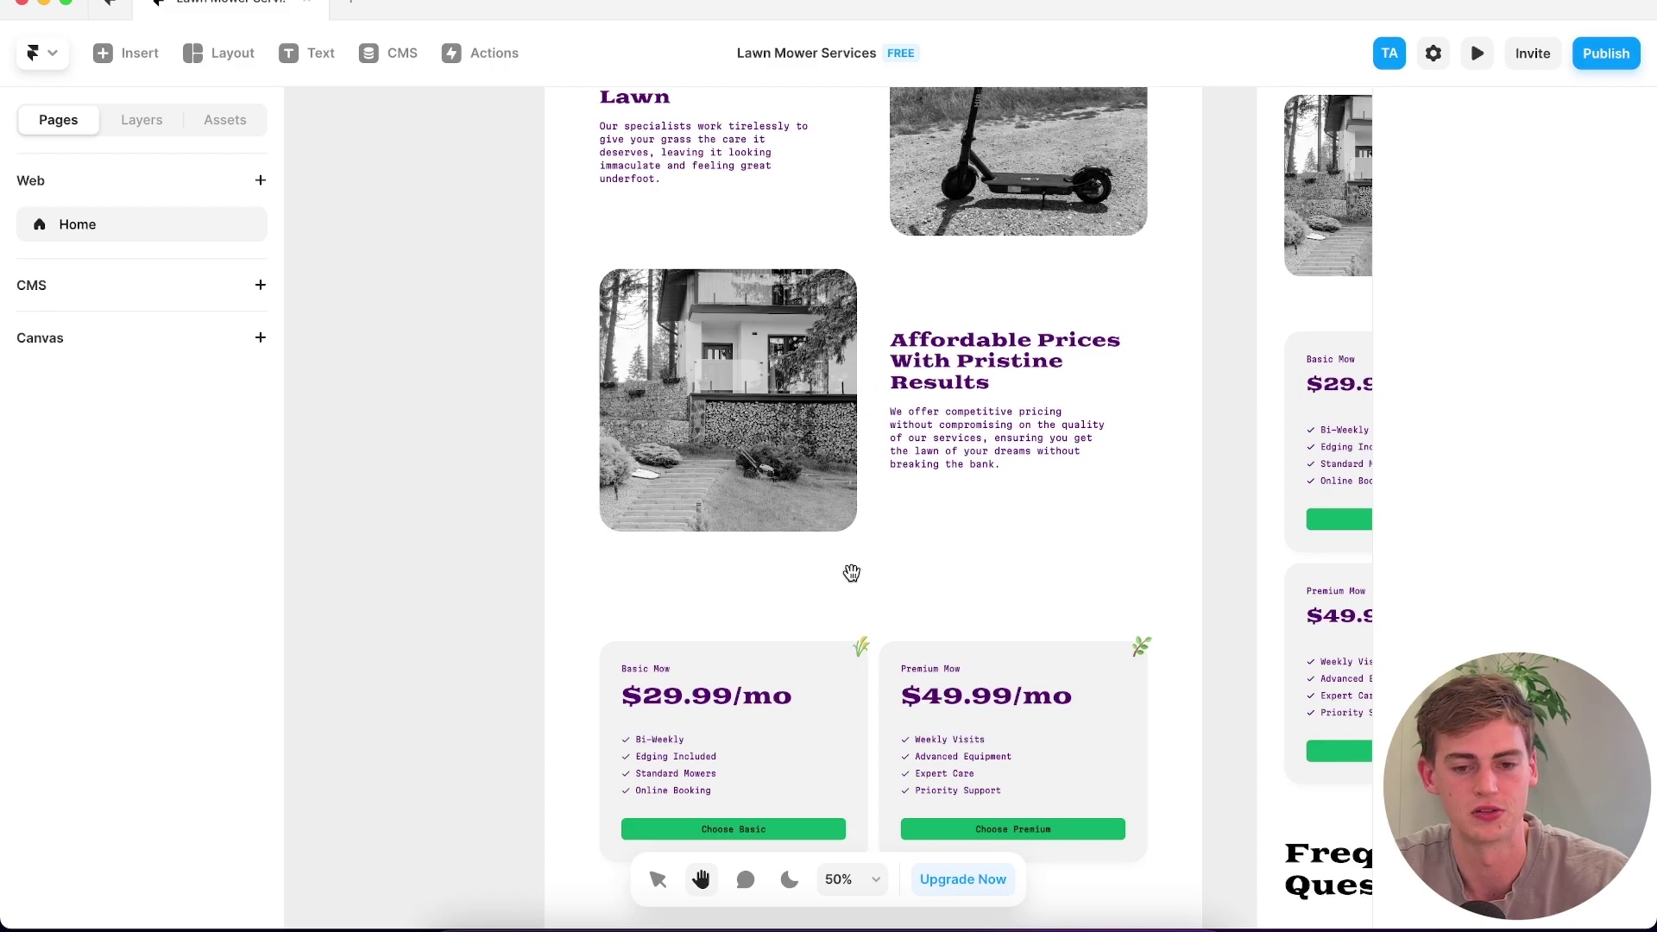
{"action": "scroll", "coordinate": [851, 573], "scroll_direction": "down", "scroll_amount": 5}
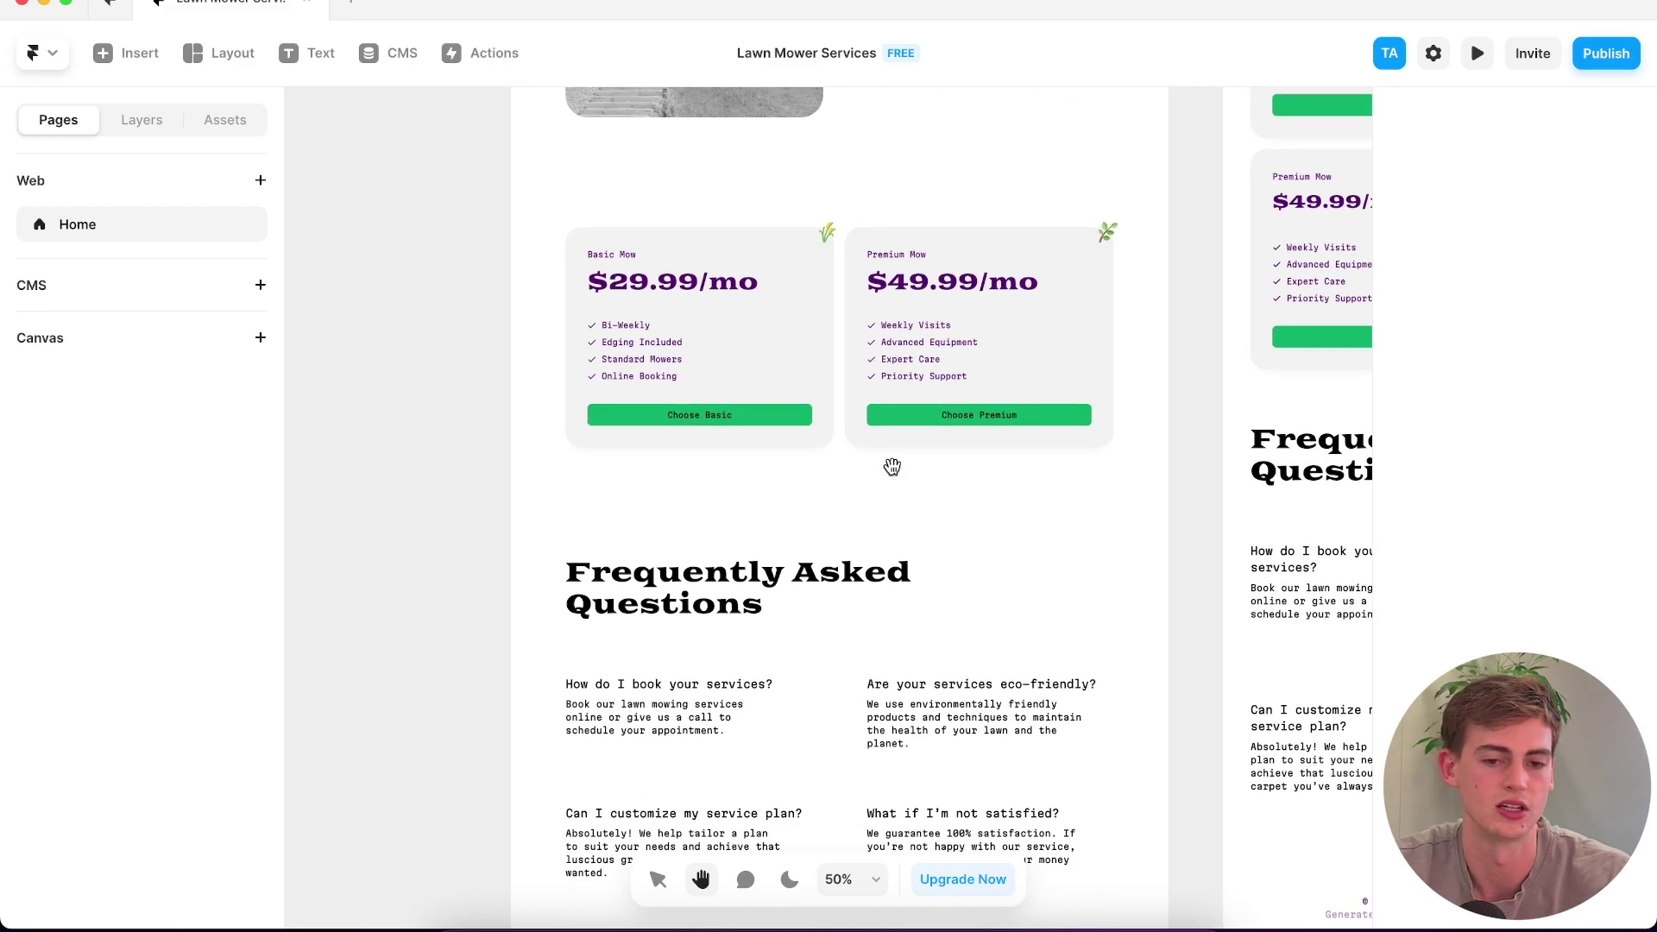
{"action": "scroll", "coordinate": [872, 377], "scroll_direction": "down", "scroll_amount": 2}
{"action": "scroll", "coordinate": [854, 521], "scroll_direction": "up", "scroll_amount": 4}
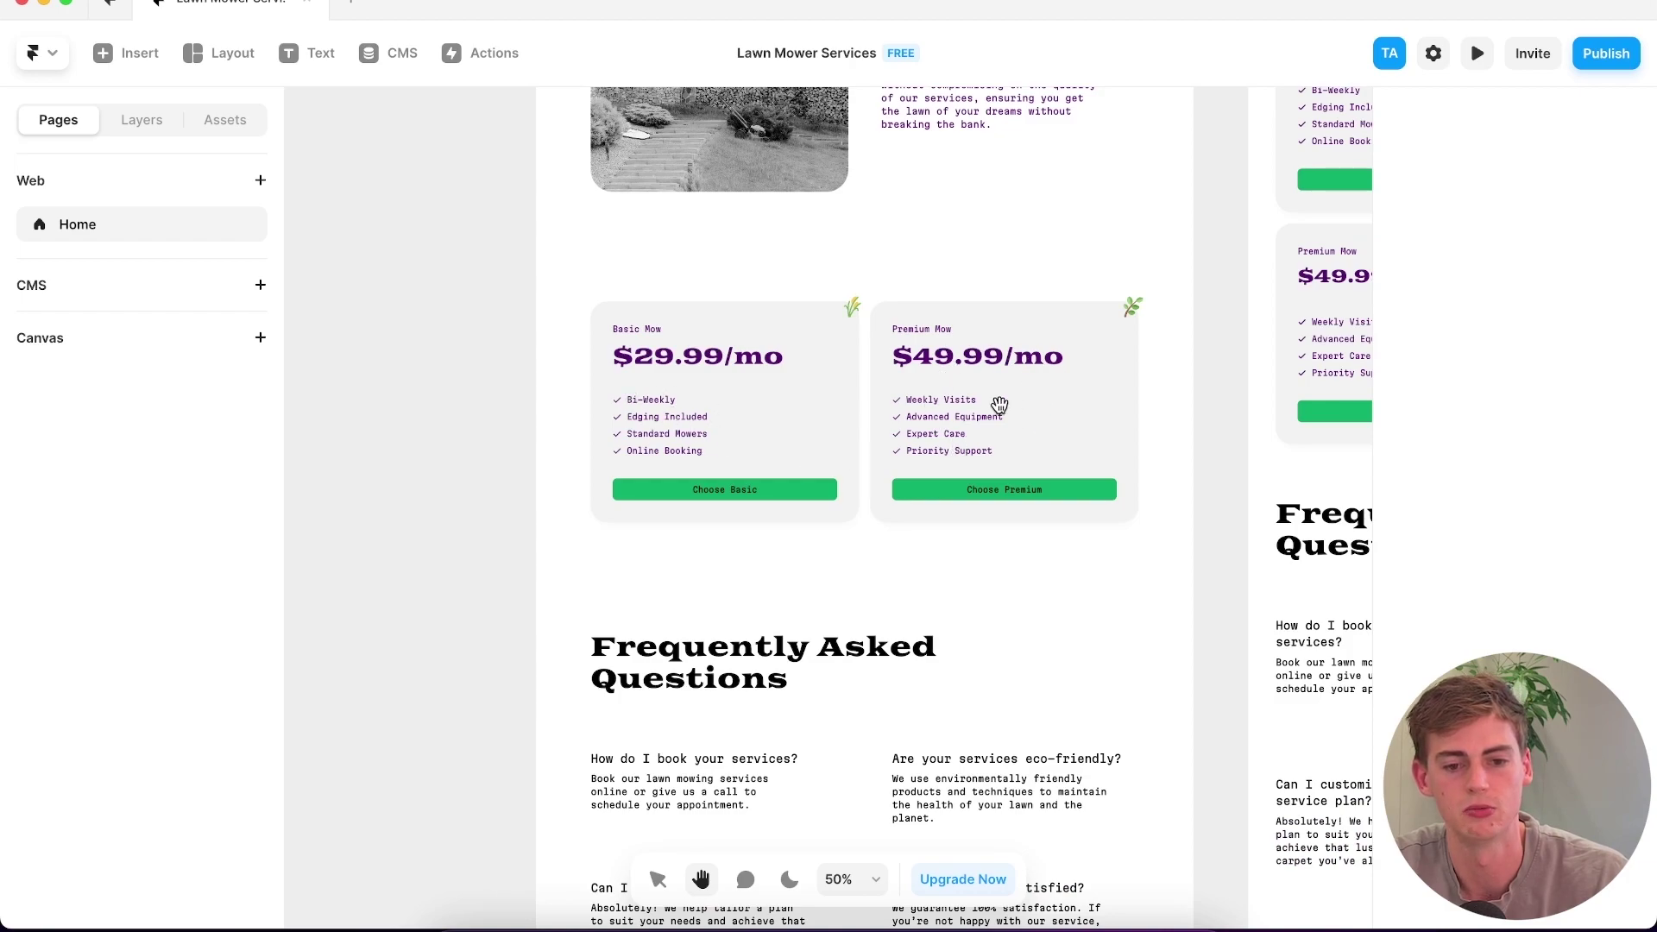
{"action": "scroll", "coordinate": [999, 406], "scroll_direction": "down", "scroll_amount": 3}
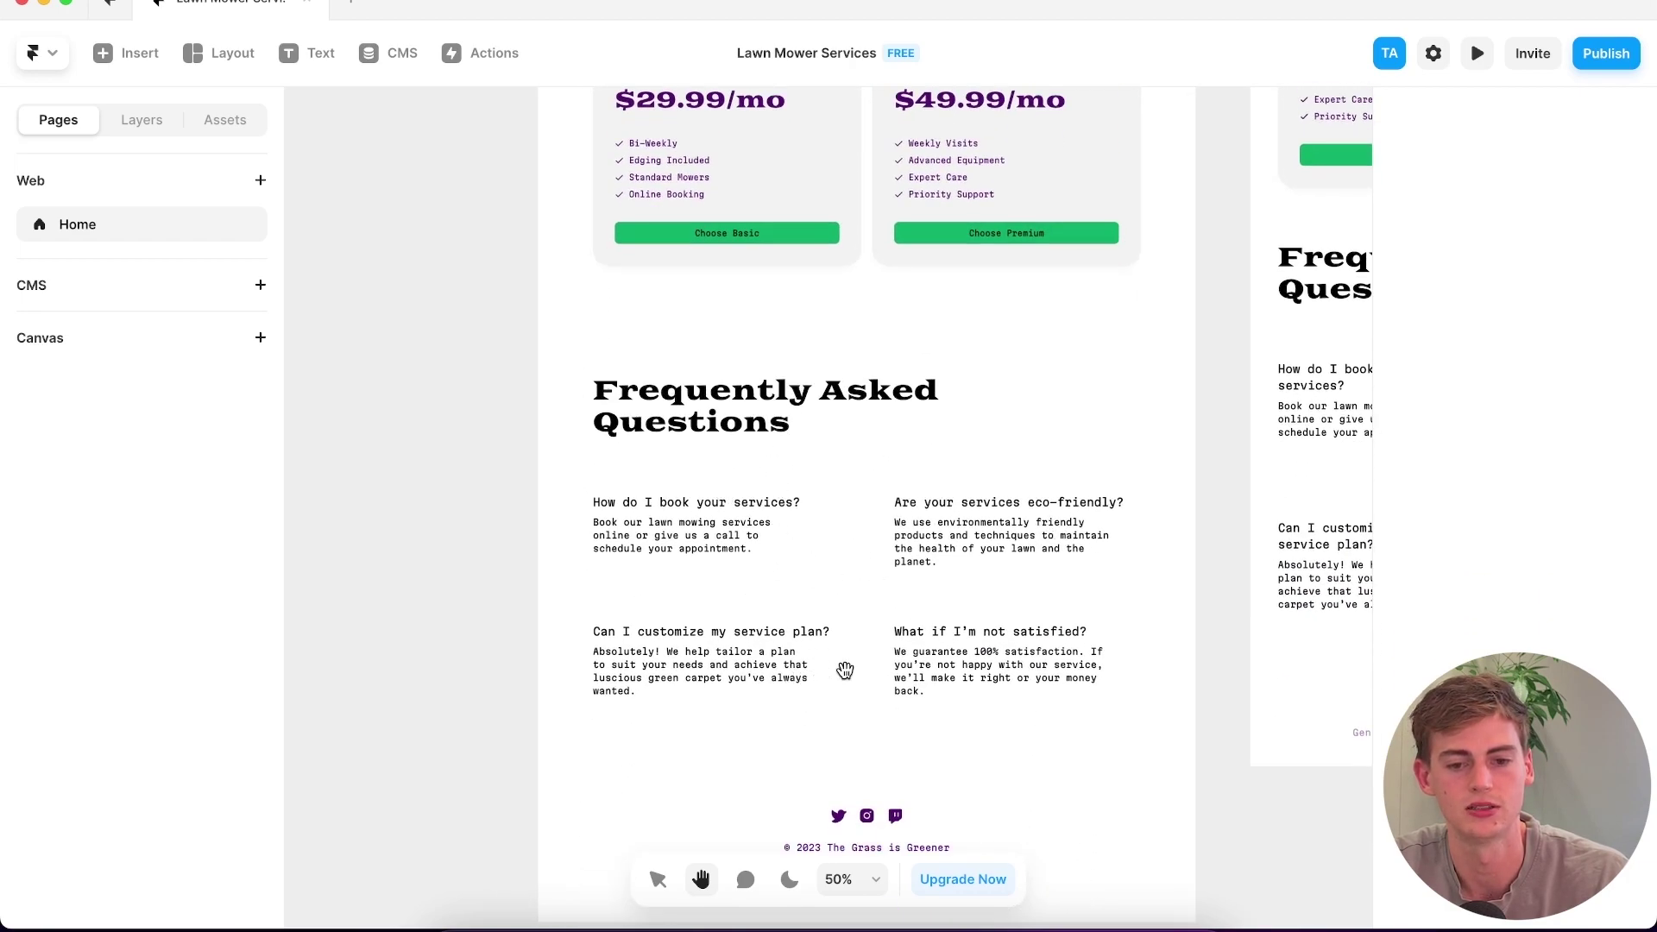
{"action": "scroll", "coordinate": [845, 670], "scroll_direction": "down", "scroll_amount": 2}
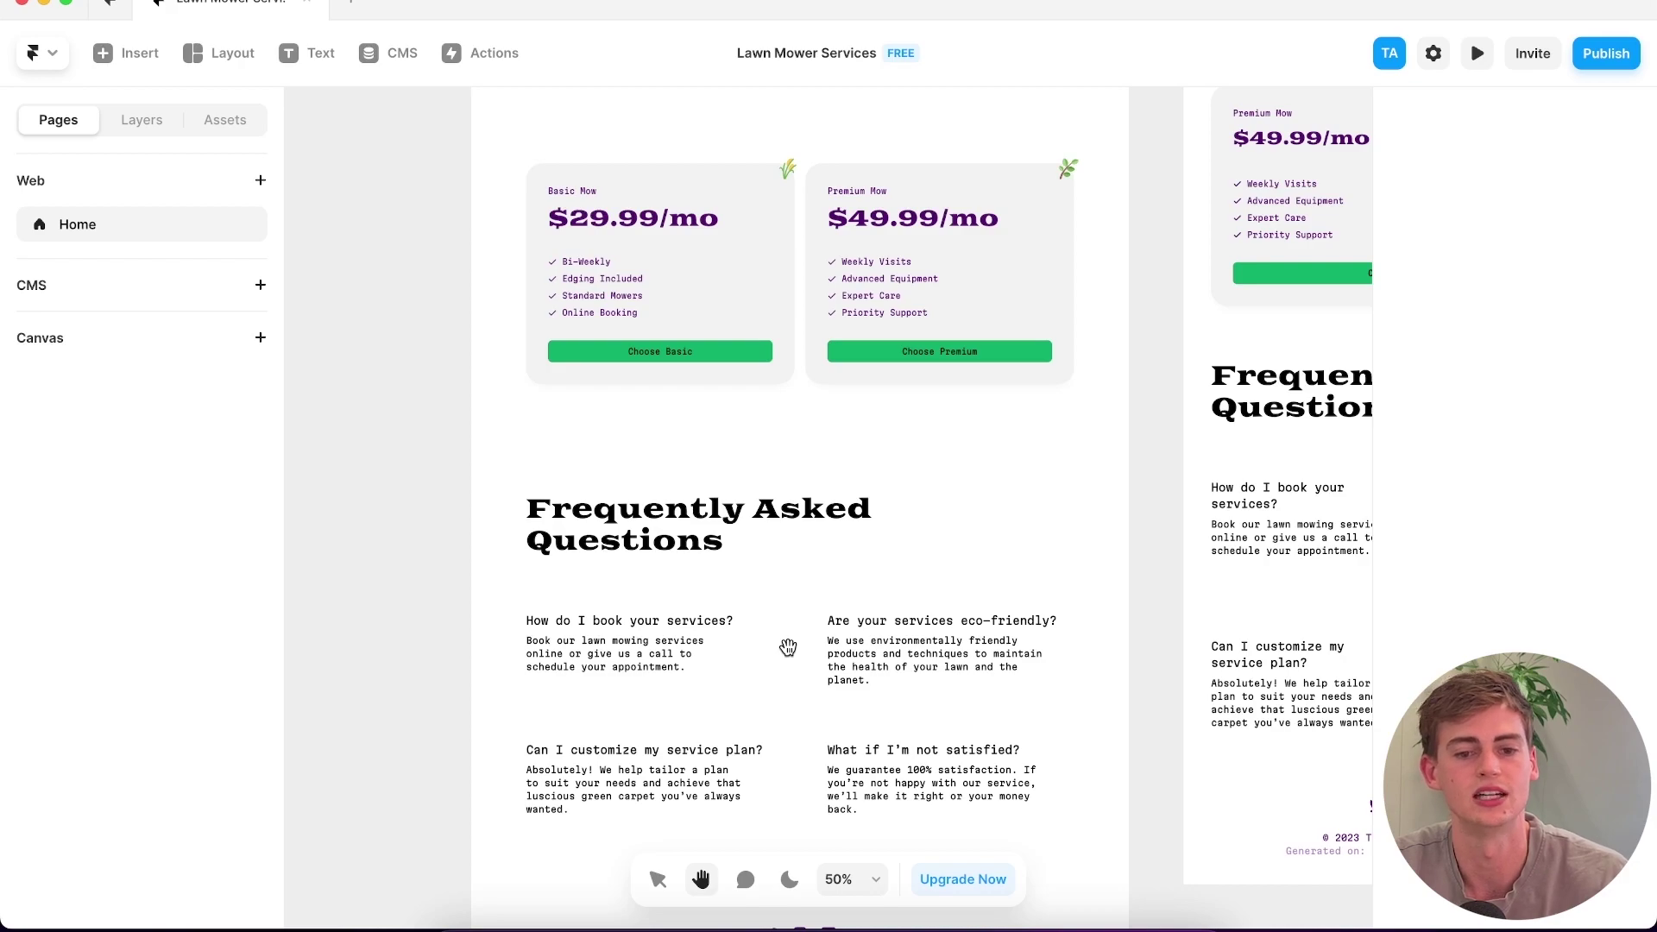
{"action": "left_click_drag", "start_coordinate": [751, 529], "coordinate": [713, 766]}
{"action": "scroll", "coordinate": [781, 406], "scroll_direction": "up", "scroll_amount": 5}
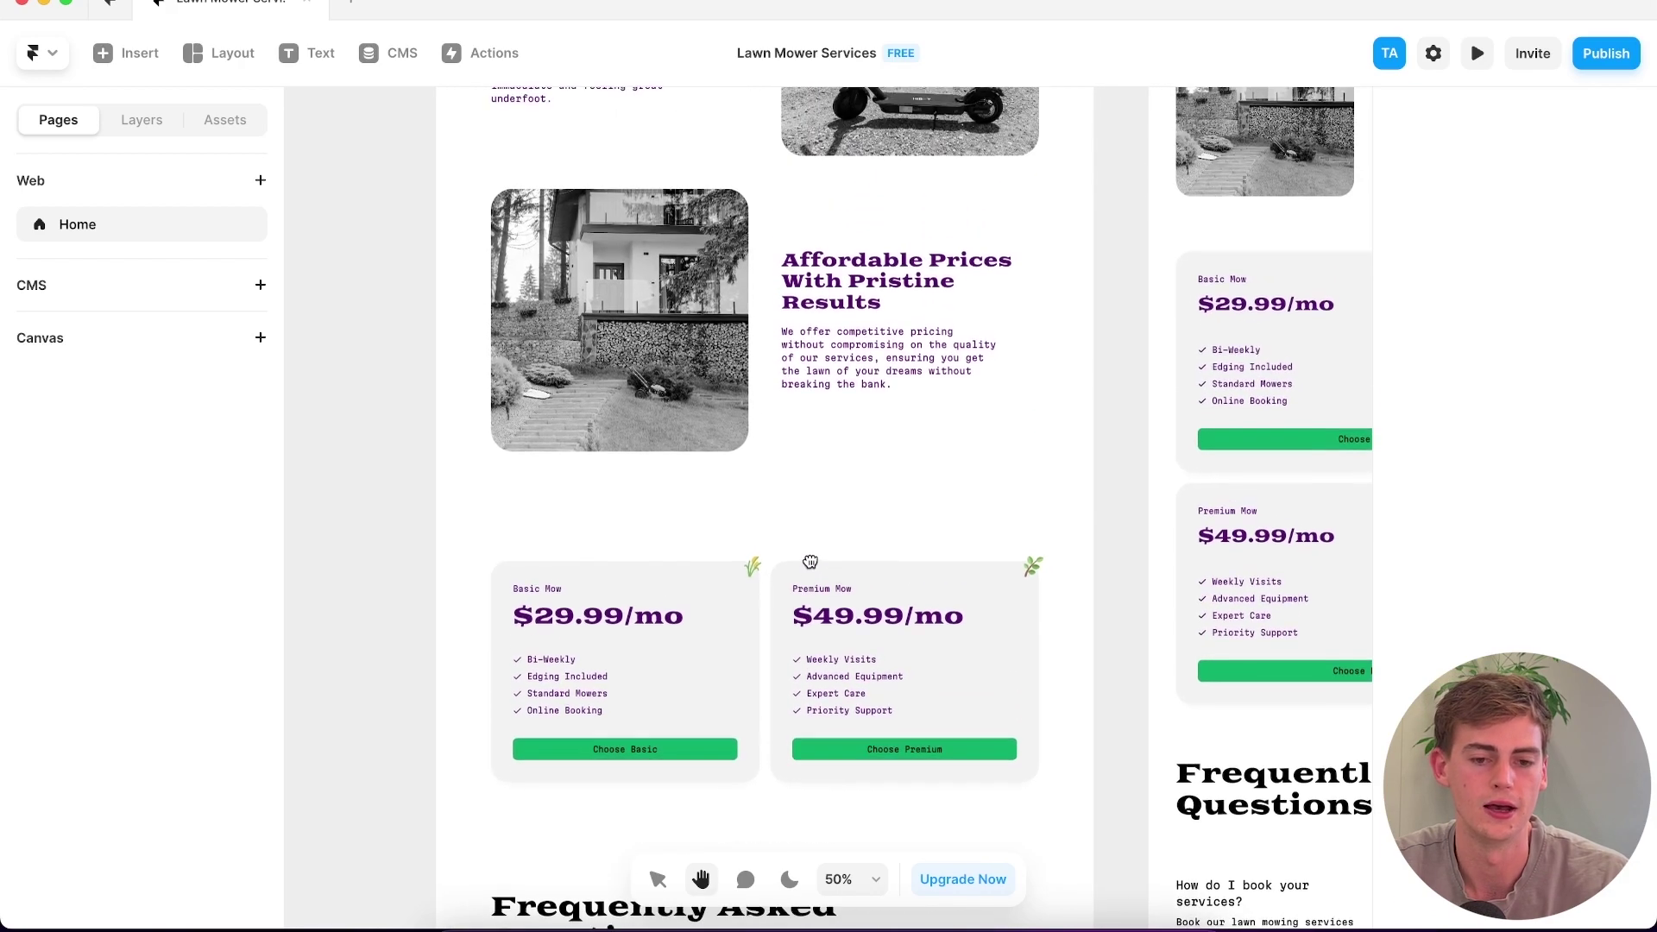
{"action": "scroll", "coordinate": [781, 406], "scroll_direction": "up", "scroll_amount": 5}
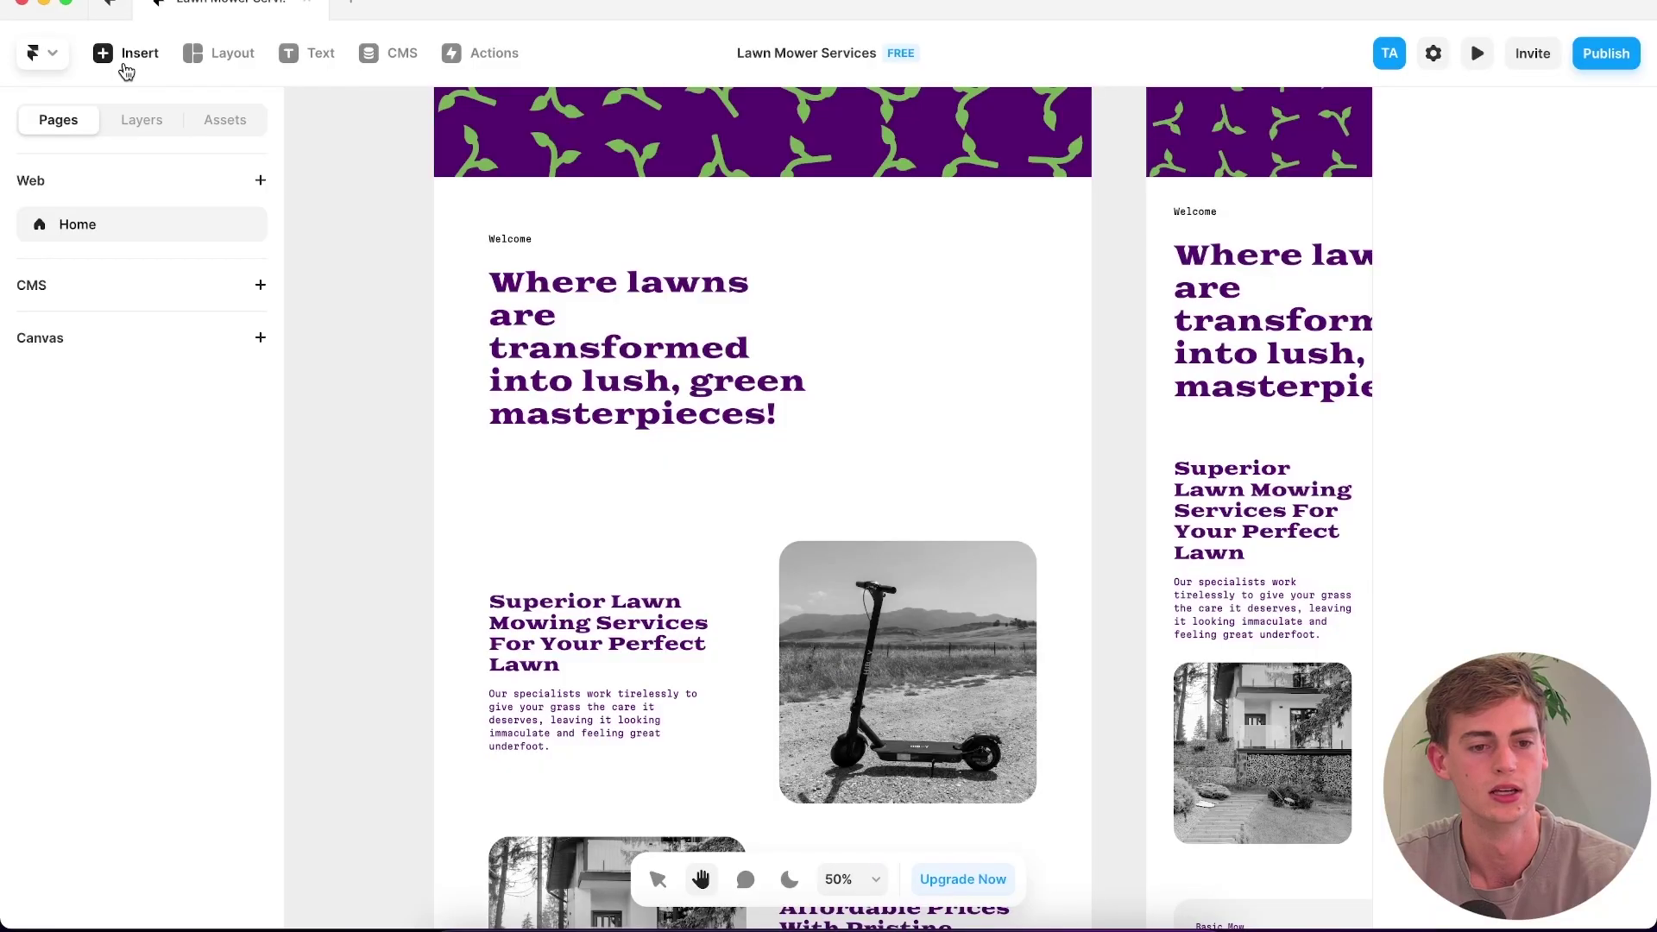
- Open the Insert menu's Sections library and browse the ready-made section previews
{"action": "left_click", "coordinate": [126, 57]}
{"action": "mouse_move", "coordinate": [173, 425]}
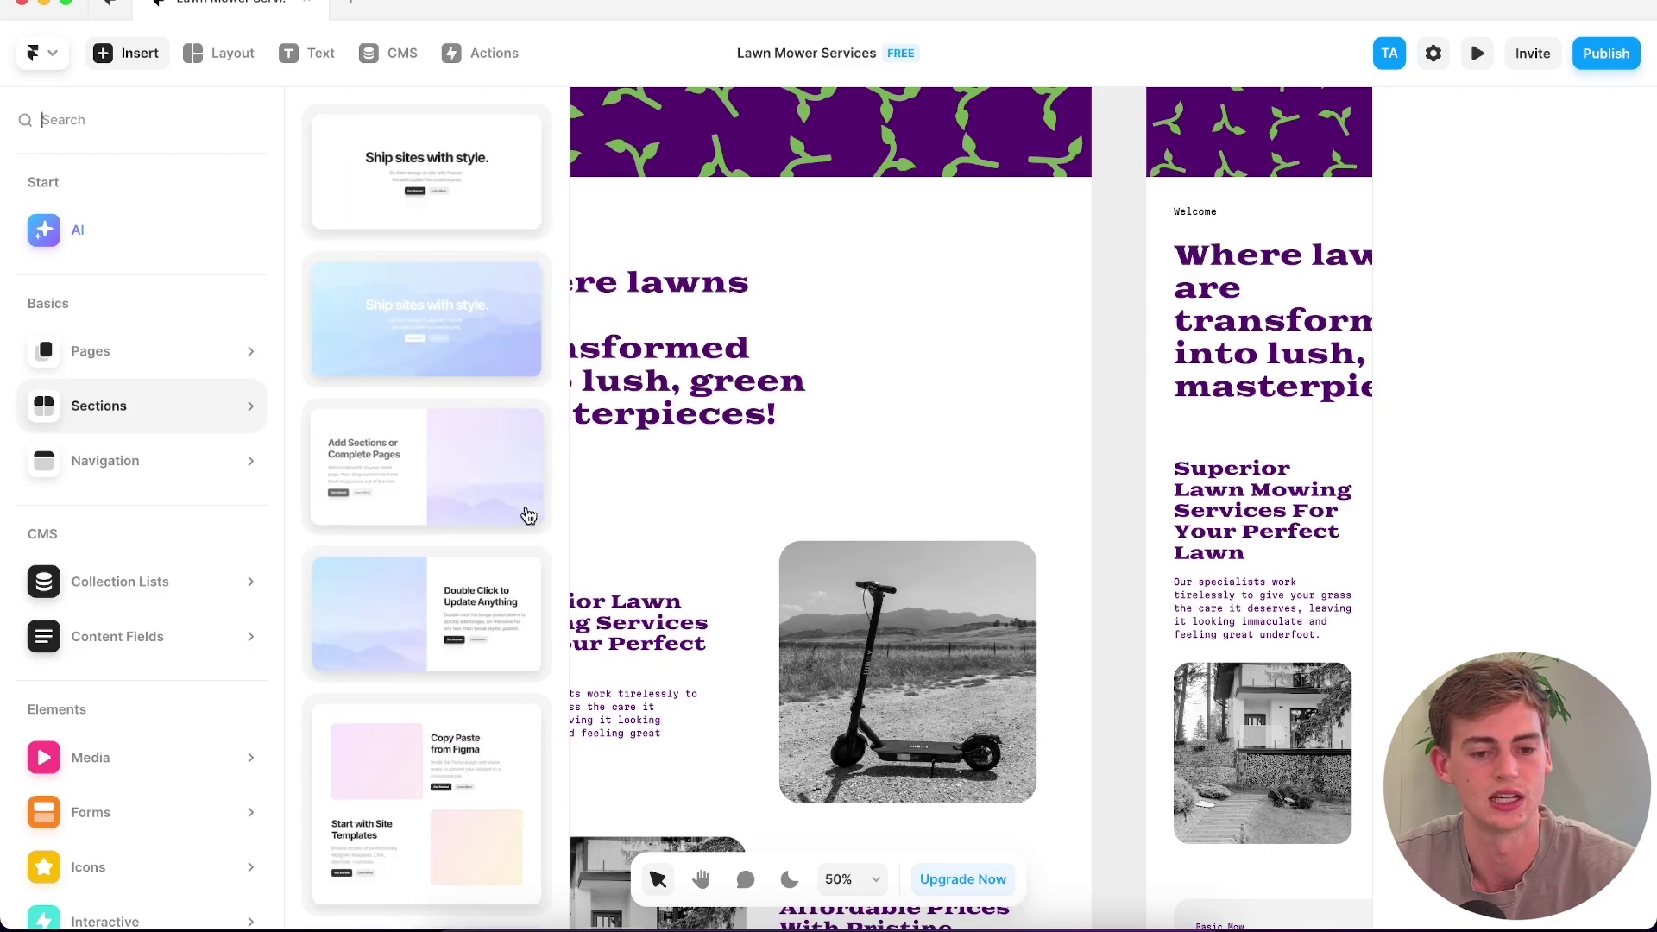
{"action": "scroll", "coordinate": [518, 466], "scroll_direction": "down", "scroll_amount": 6}
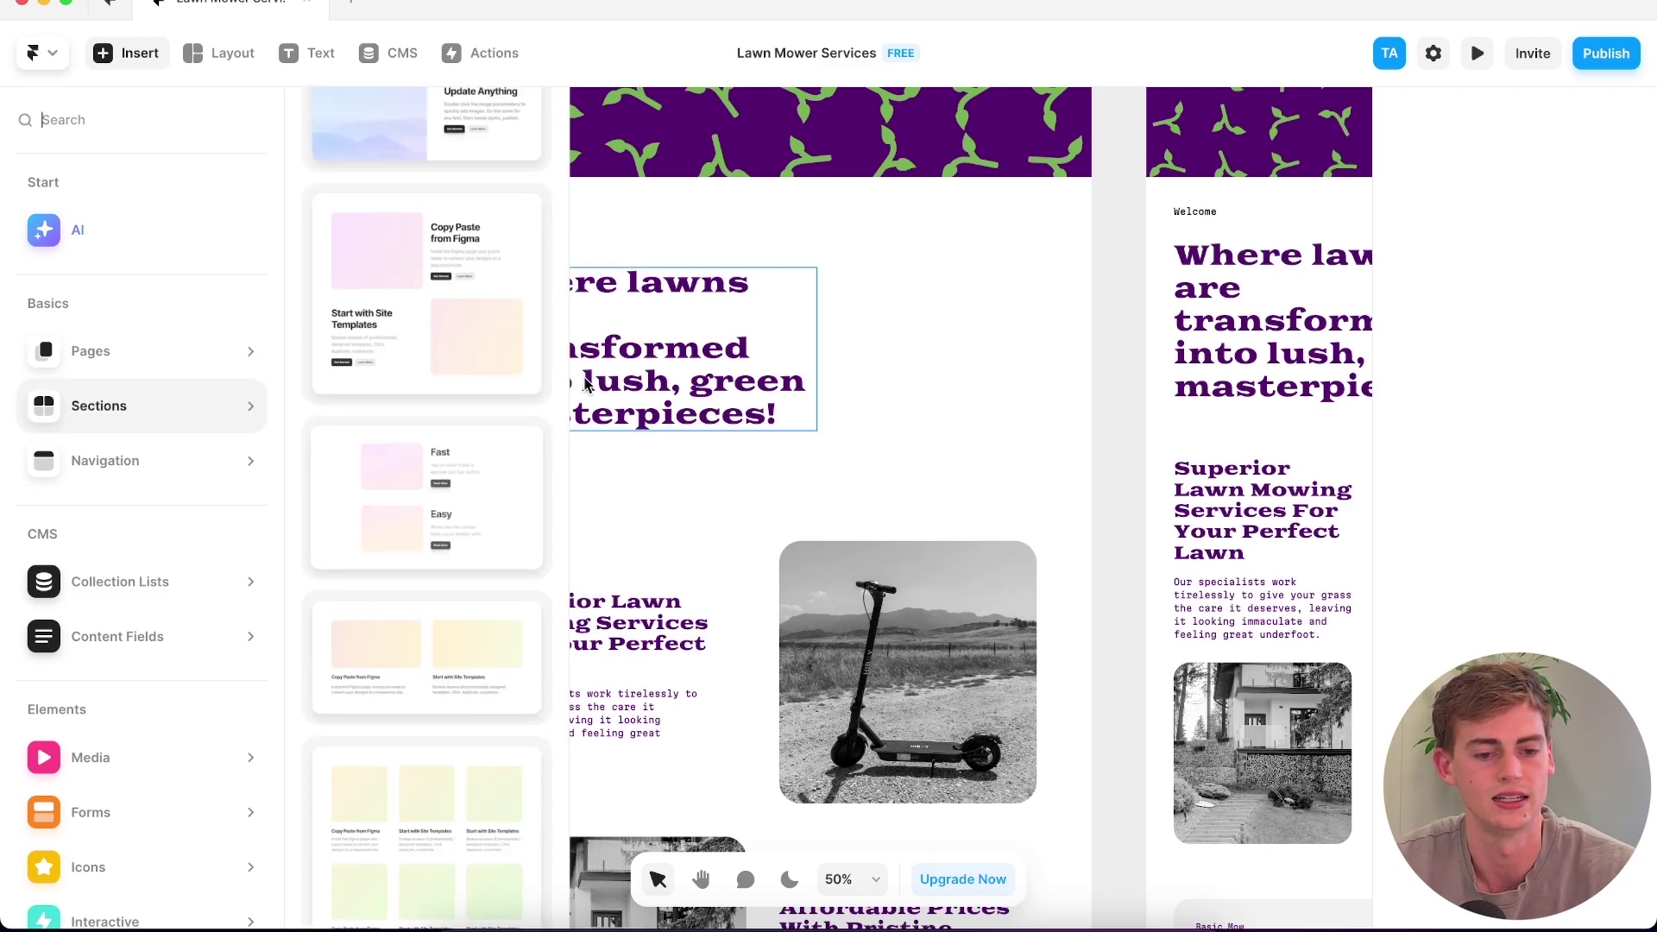
{"action": "scroll", "coordinate": [432, 543], "scroll_direction": "down", "scroll_amount": 3}
{"action": "scroll", "coordinate": [426, 505], "scroll_direction": "down", "scroll_amount": 4}
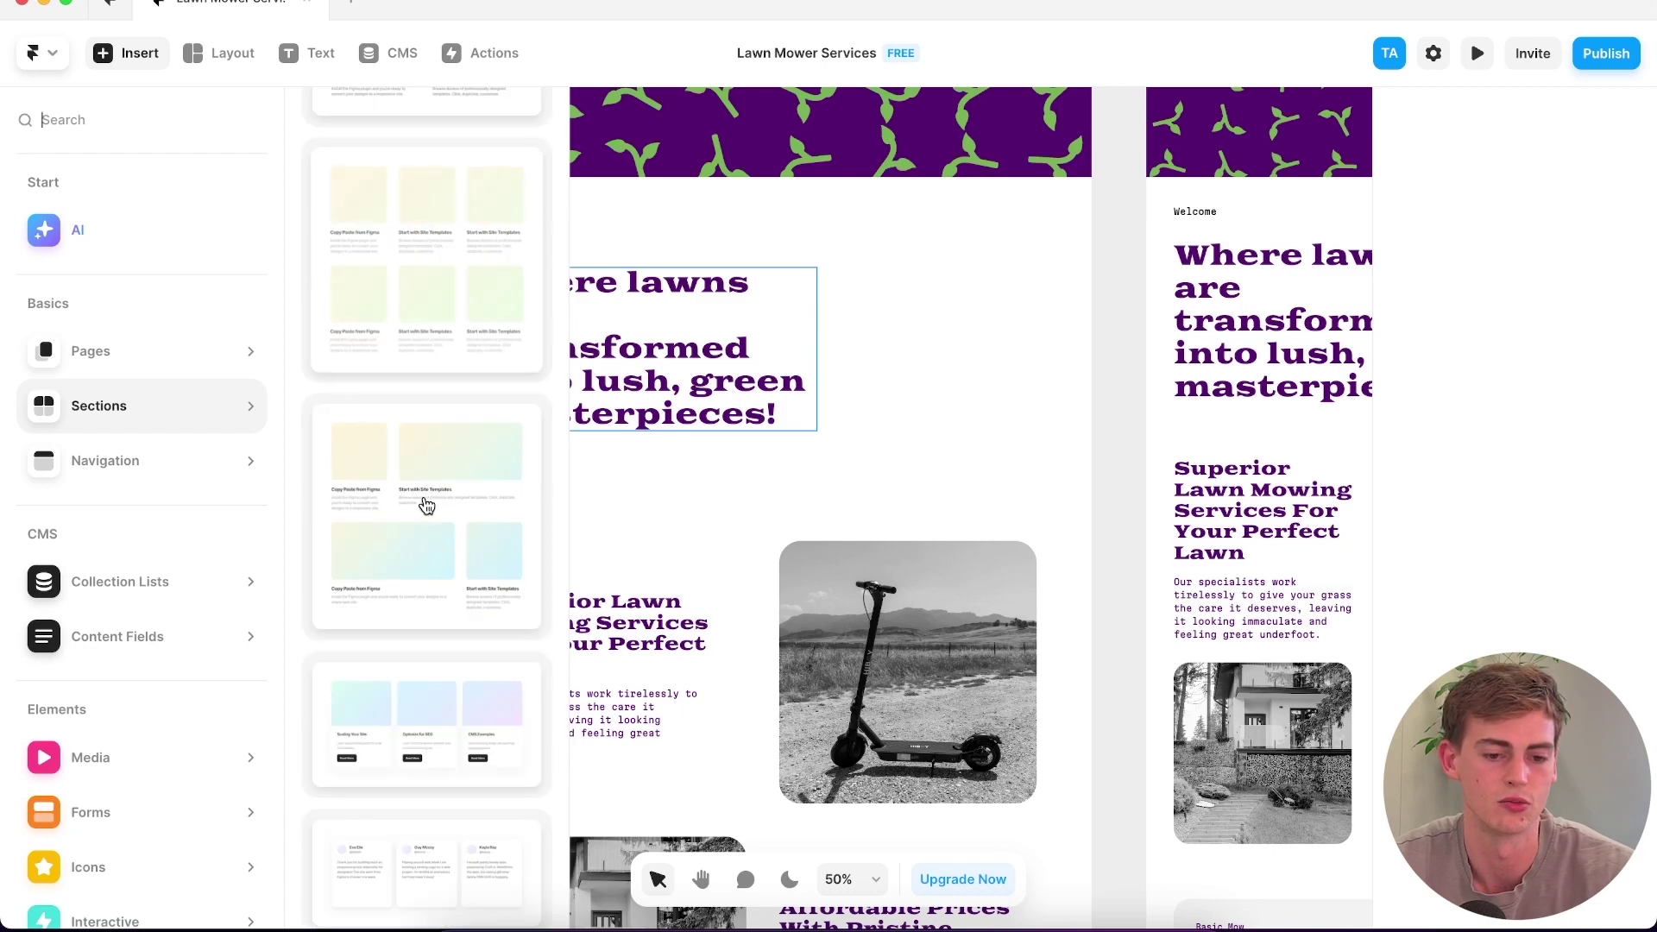
{"action": "scroll", "coordinate": [440, 326], "scroll_direction": "down", "scroll_amount": 3}
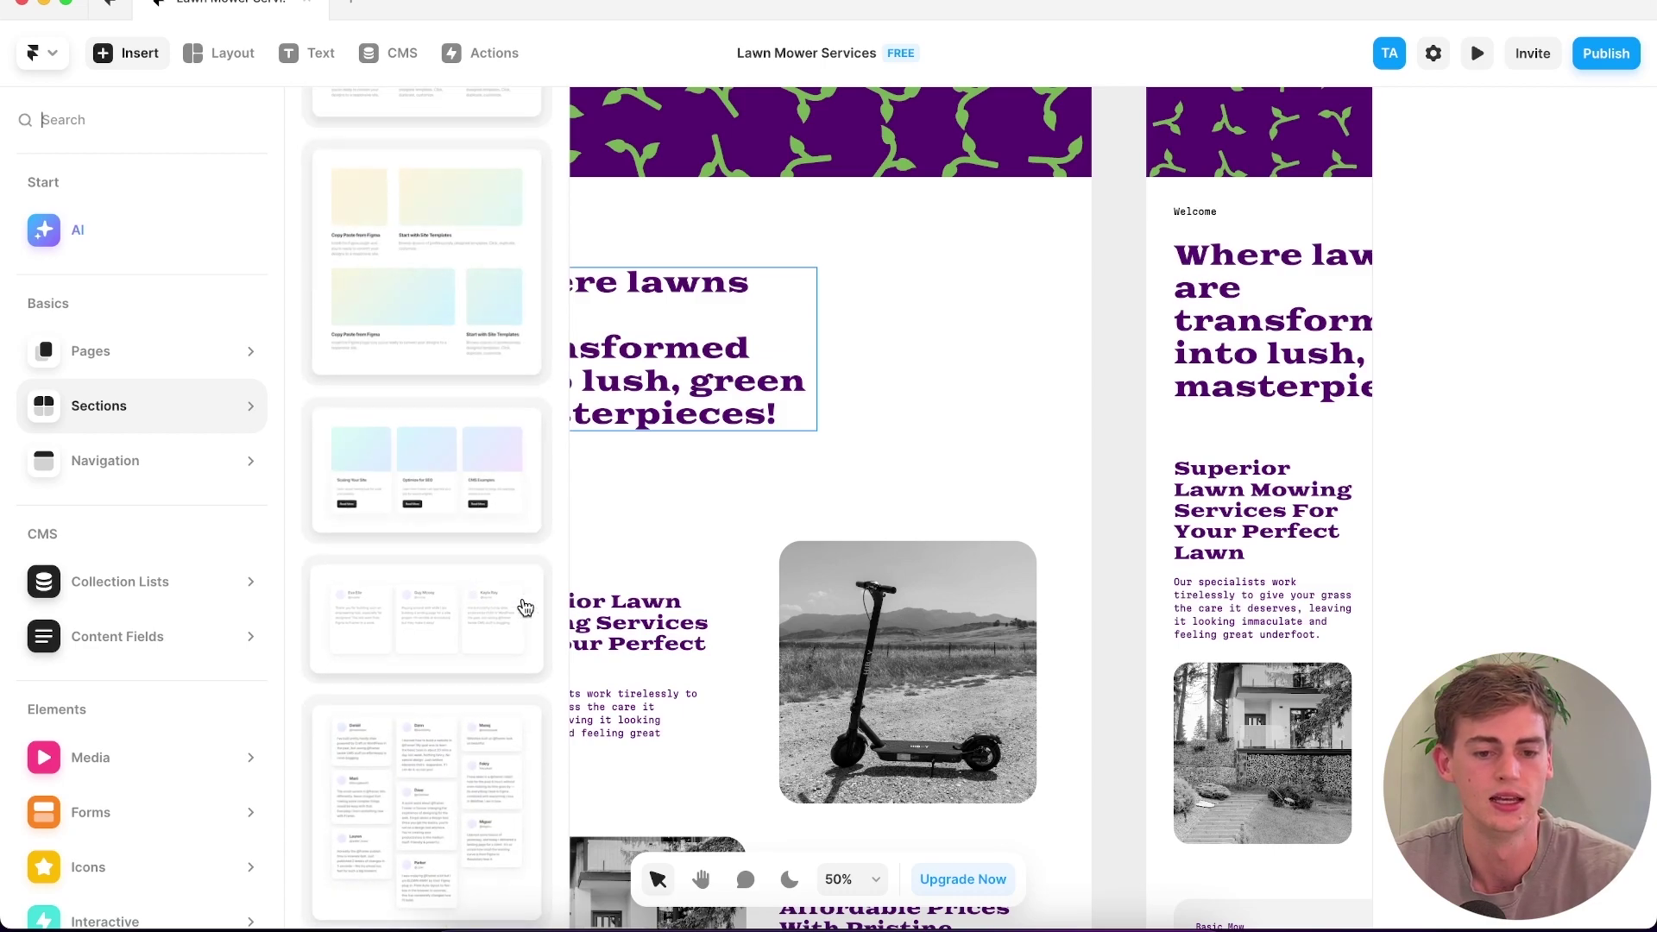